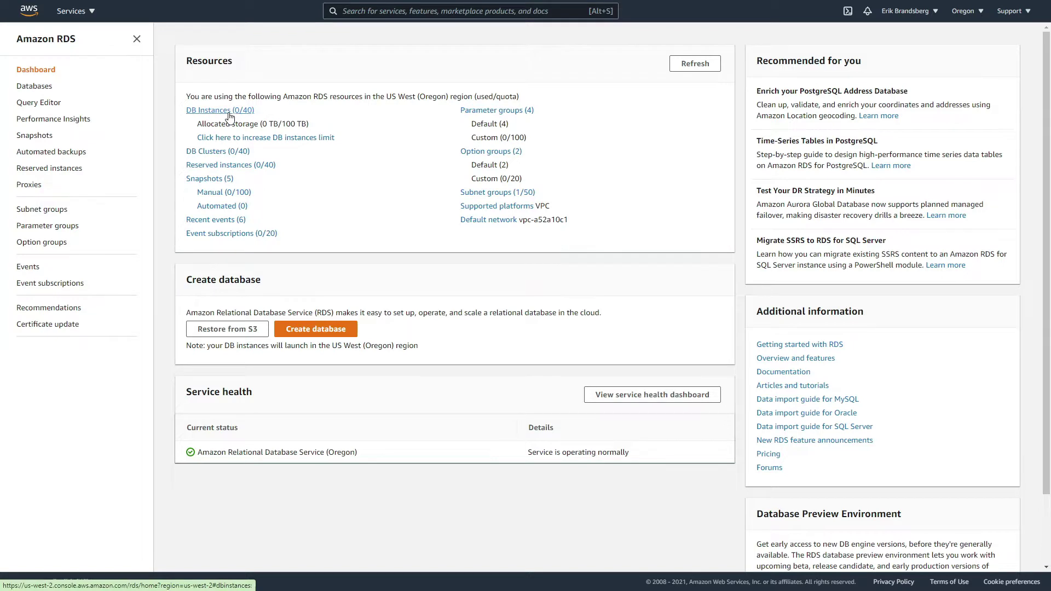
Step: Start creating a new RDS database and choose the Amazon Aurora edition with PostgreSQL compatibility
{"action": "left_click", "coordinate": [229, 113]}
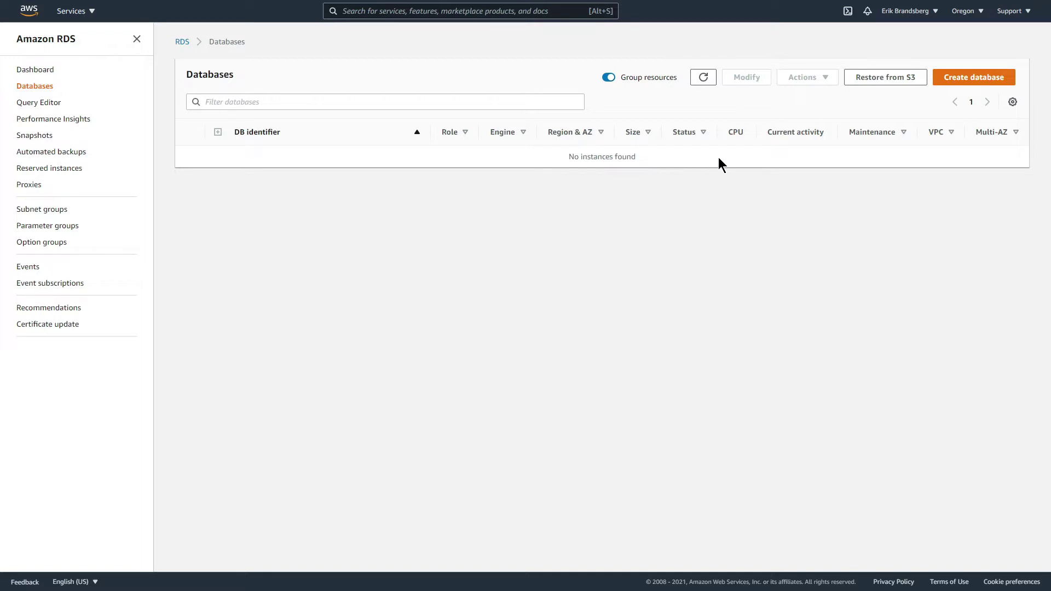
{"action": "left_click", "coordinate": [965, 78]}
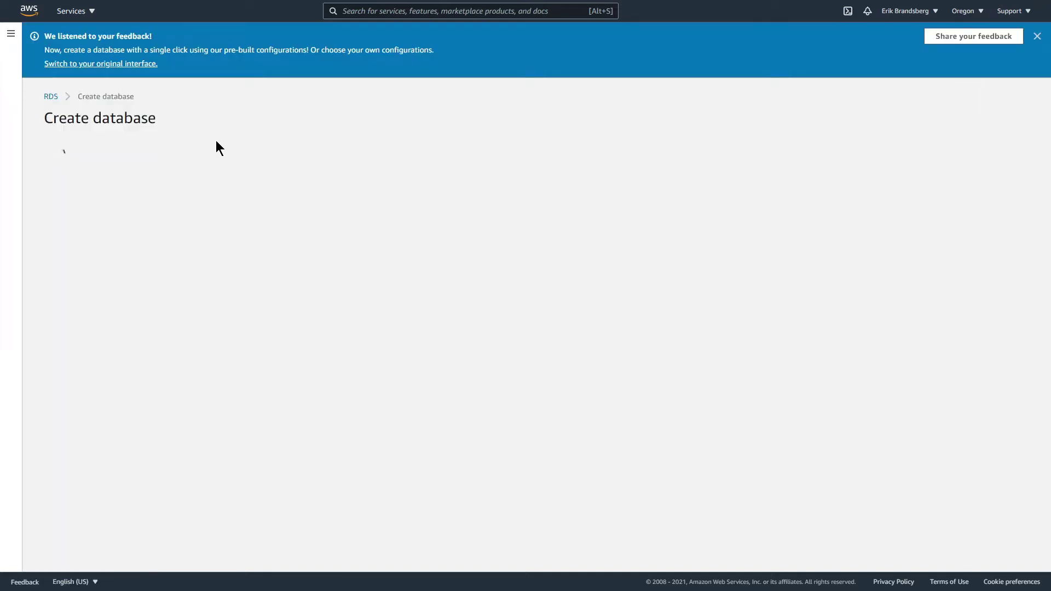
{"action": "left_click", "coordinate": [1033, 36]}
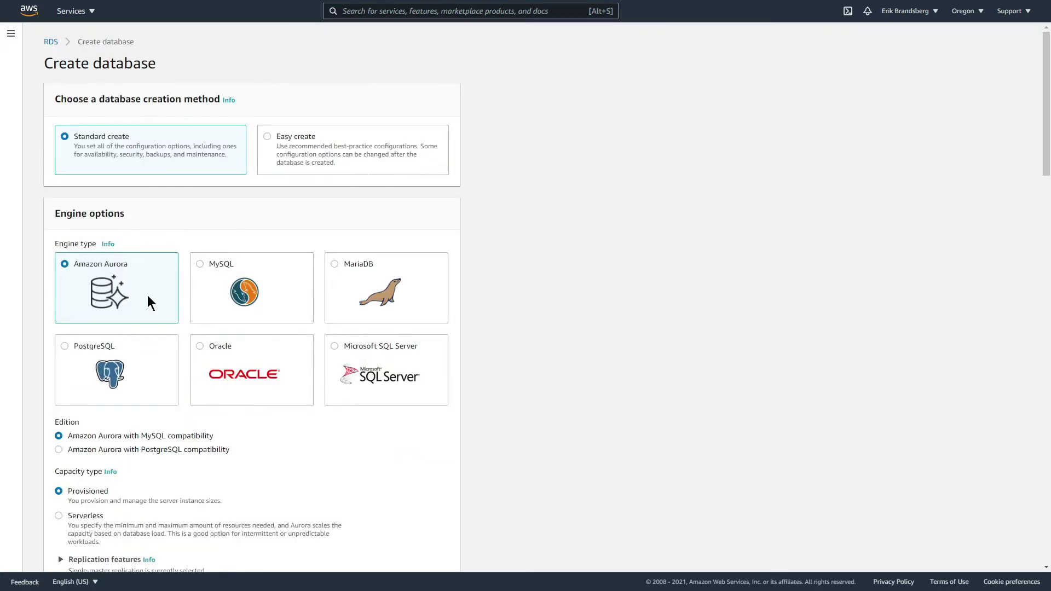
{"action": "left_click", "coordinate": [59, 449]}
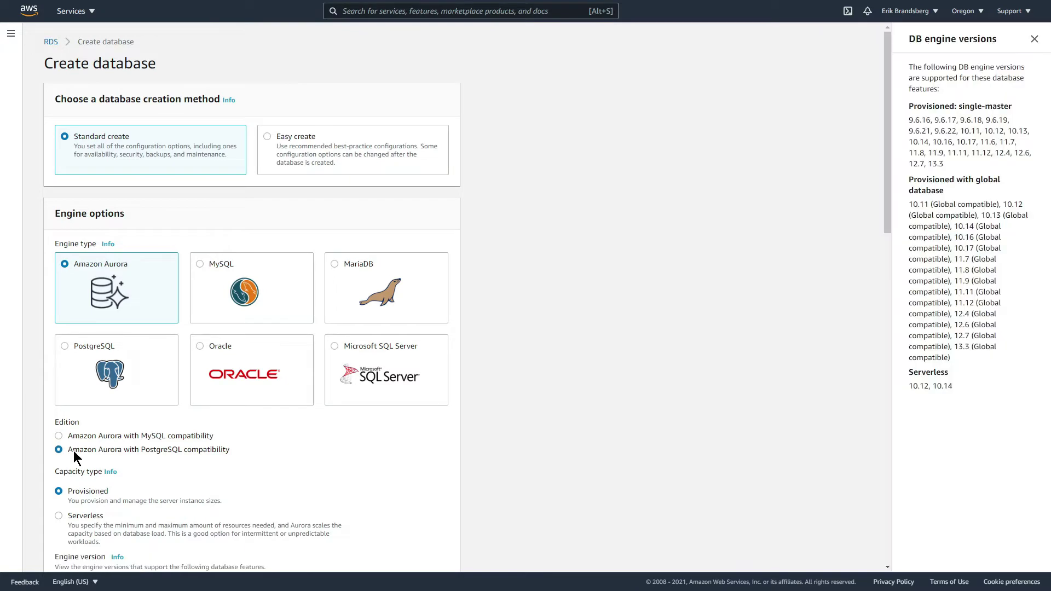
Step: Filter the engine versions to those supporting the global database feature and select Aurora PostgreSQL (Compatible with PostgreSQL 13.3)
{"action": "scroll", "coordinate": [340, 437], "scroll_direction": "down", "scroll_amount": 1}
{"action": "scroll", "coordinate": [341, 432], "scroll_direction": "down", "scroll_amount": 5}
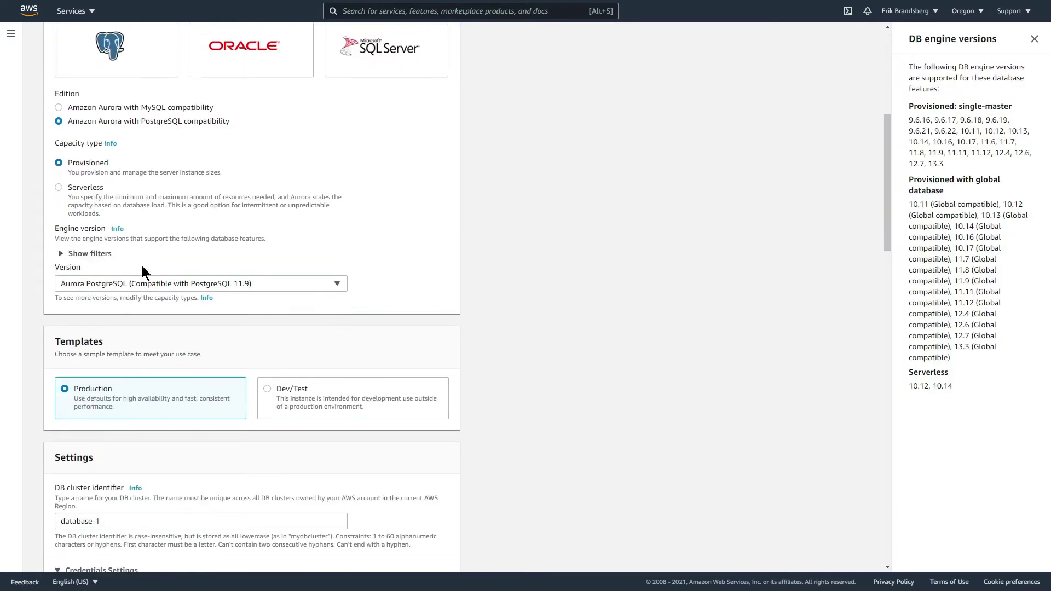
{"action": "left_click", "coordinate": [61, 253]}
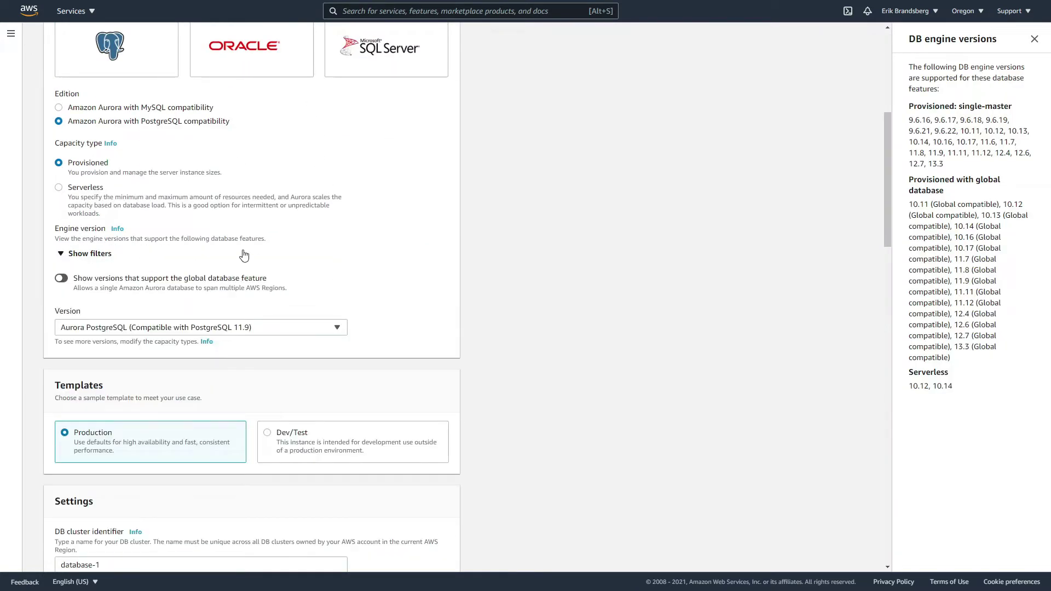
{"action": "left_click", "coordinate": [64, 279]}
{"action": "left_click", "coordinate": [336, 329]}
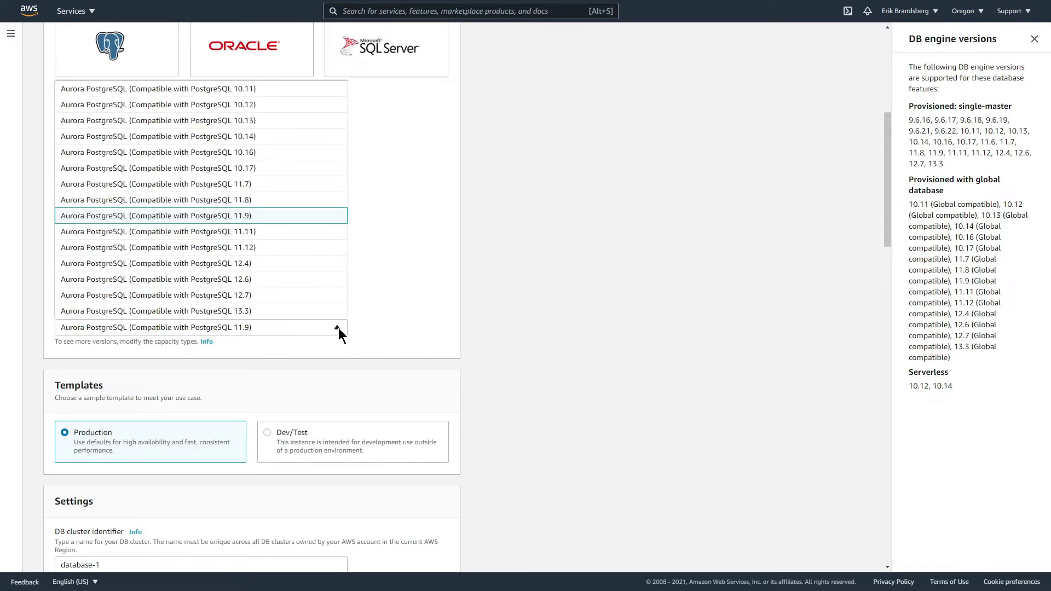
{"action": "left_click", "coordinate": [260, 311]}
Step: Choose the Dev/Test template and set the DB cluster identifier to us-west-2
{"action": "scroll", "coordinate": [594, 326], "scroll_direction": "down", "scroll_amount": 4}
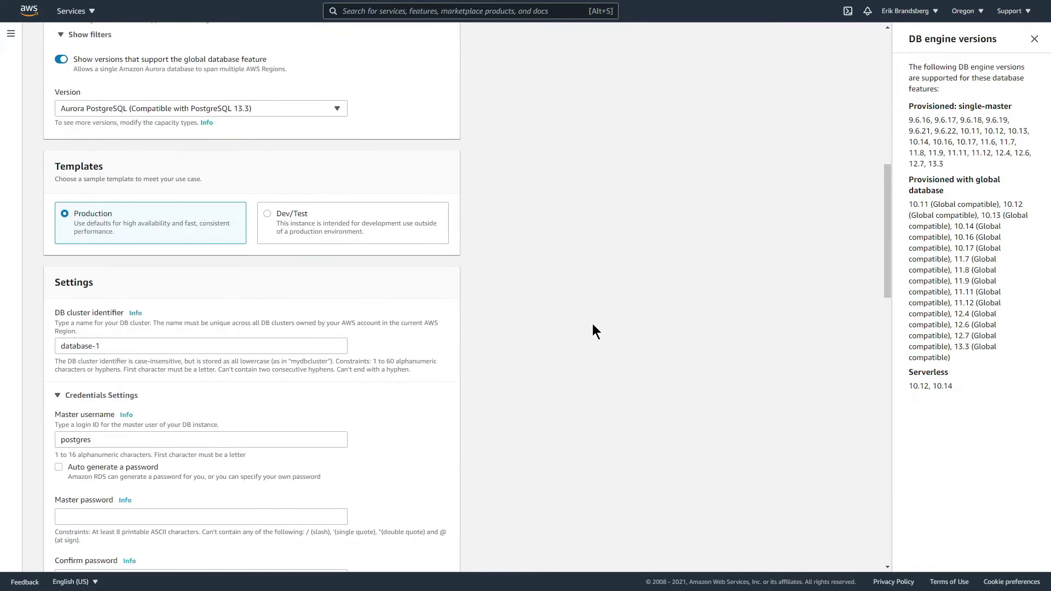
{"action": "left_click", "coordinate": [266, 215]}
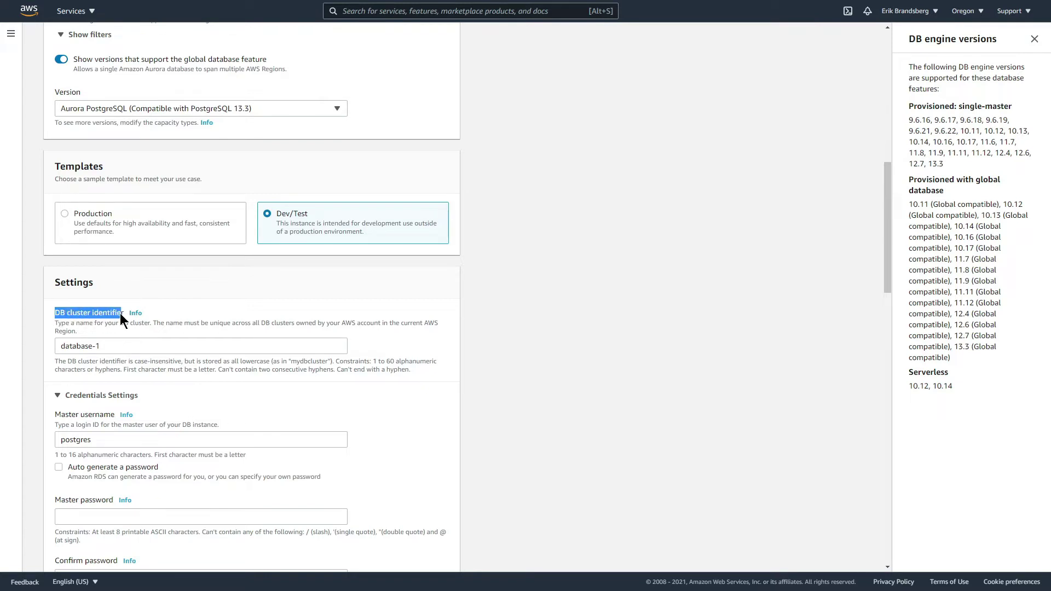
{"action": "triple_click", "coordinate": [114, 345]}
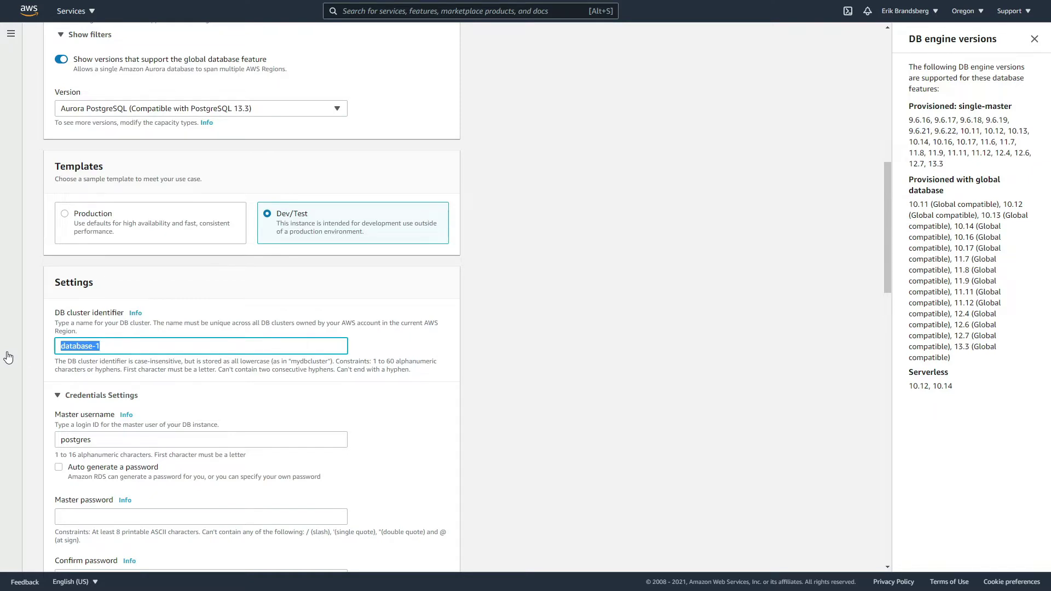
{"action": "type", "text": "us-west-2"}
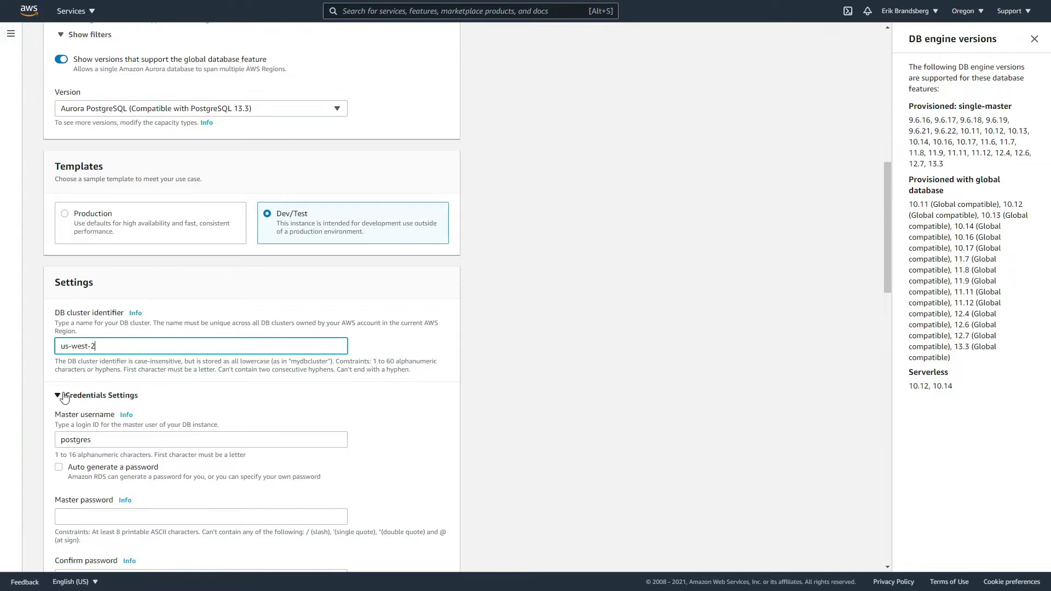
Step: Enter the master password in the credentials settings and repeat it in the confirmation field
{"action": "scroll", "coordinate": [213, 402], "scroll_direction": "down", "scroll_amount": 3}
{"action": "left_click", "coordinate": [90, 351]}
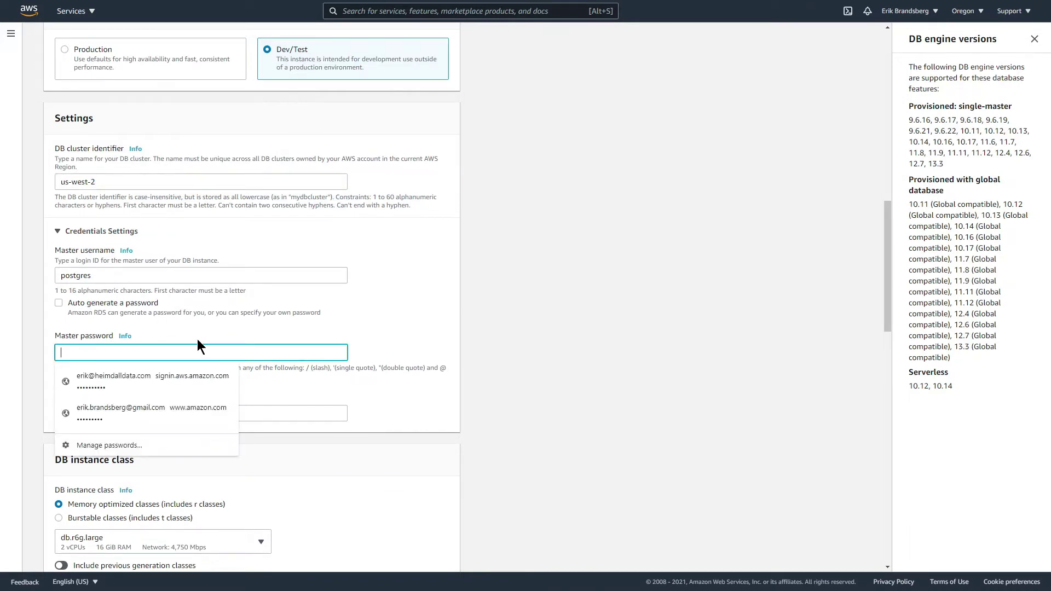
{"action": "type", "text": "•••••••••••"}
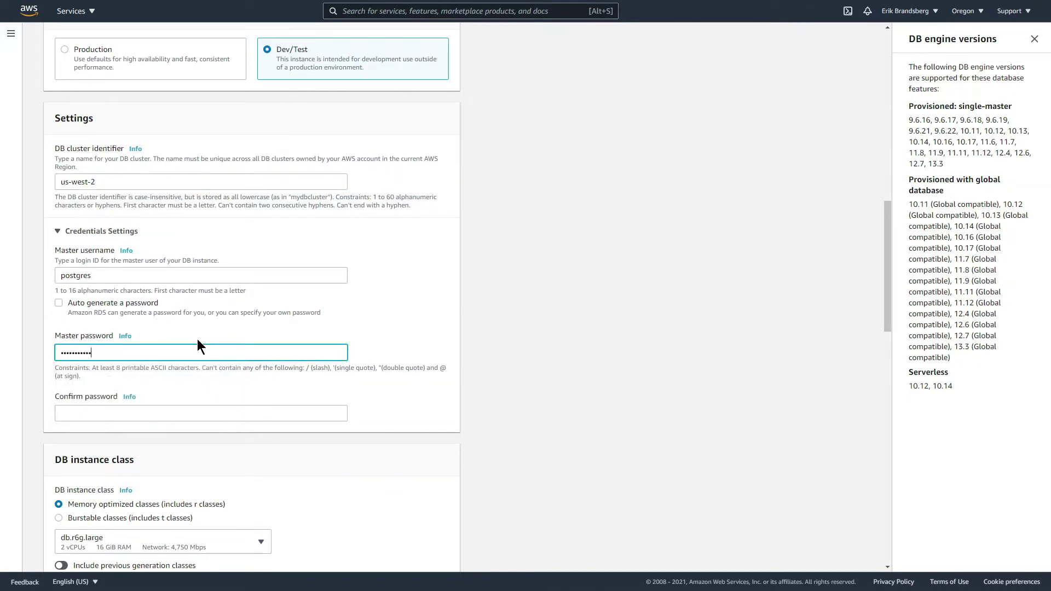
{"action": "type", "text": "••"}
{"action": "left_click", "coordinate": [85, 413]}
{"action": "type", "text": "•"}
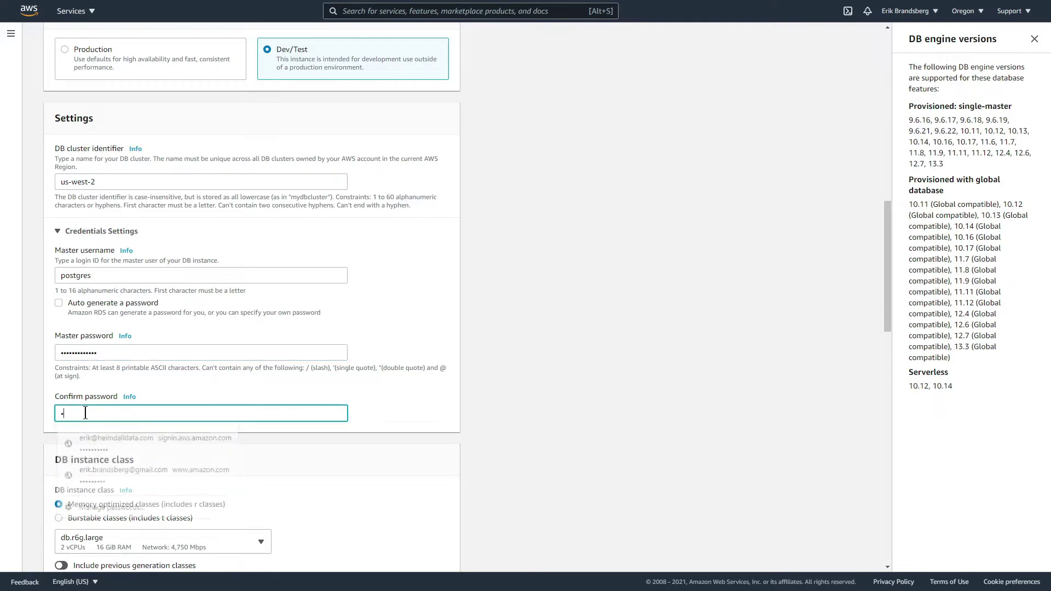
{"action": "type", "text": "••••••••••••"}
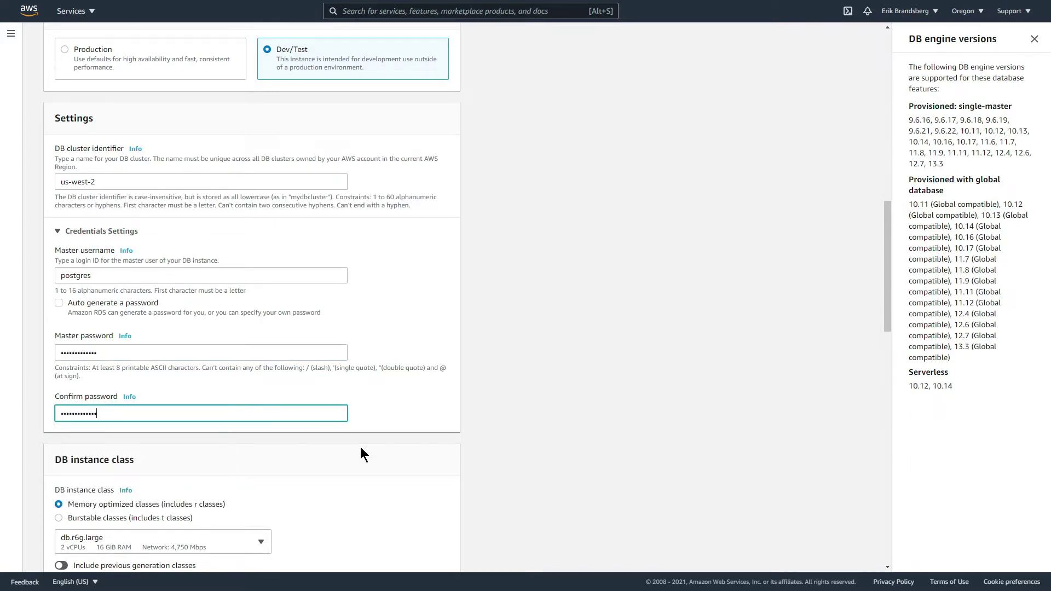
Step: Keep the default instance class and no Aurora Replica, and allow public access to the database
{"action": "scroll", "coordinate": [361, 455], "scroll_direction": "down", "scroll_amount": 5}
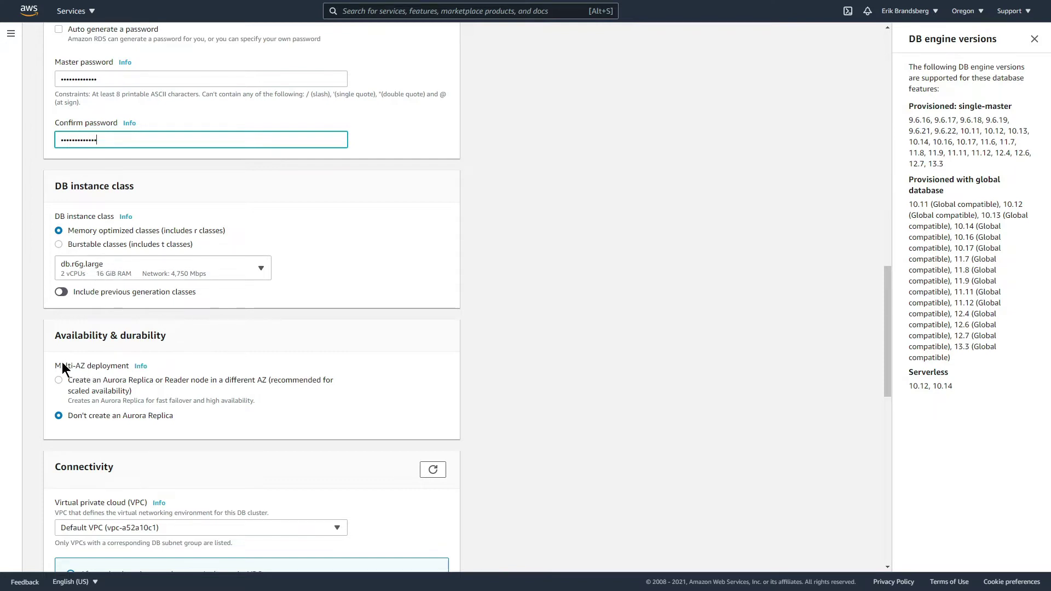
{"action": "scroll", "coordinate": [60, 366], "scroll_direction": "down", "scroll_amount": 3}
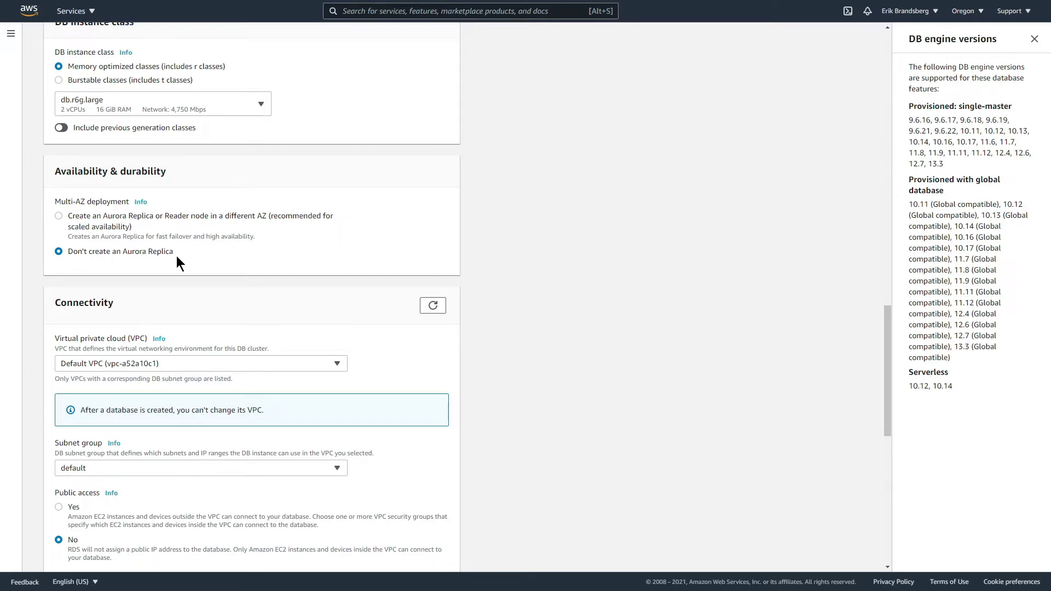
{"action": "scroll", "coordinate": [242, 406], "scroll_direction": "down", "scroll_amount": 4}
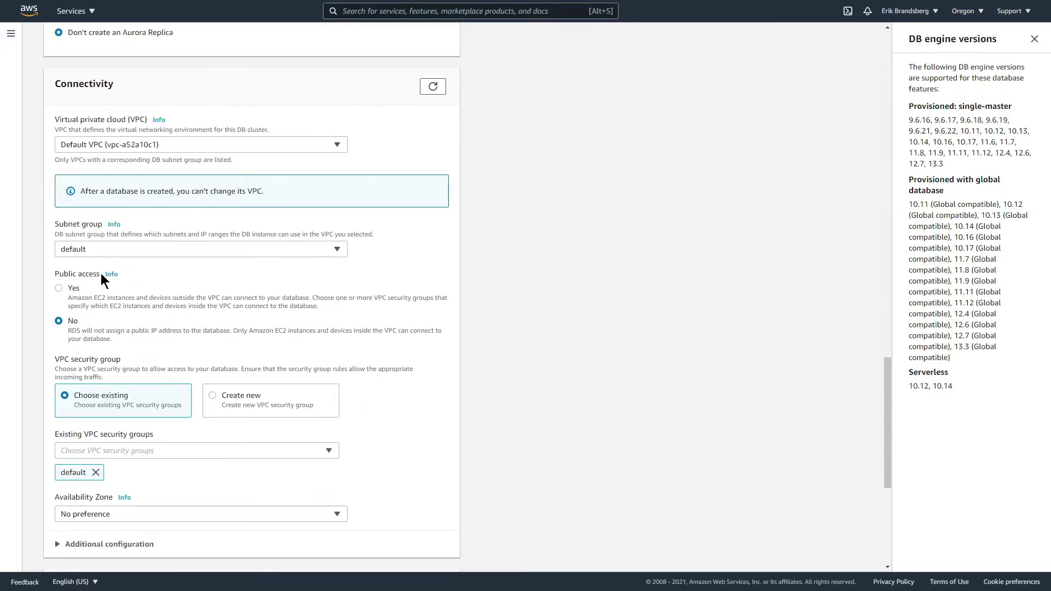
{"action": "left_click", "coordinate": [59, 288]}
Step: Replace the default VPC security group with the existing group named open
{"action": "scroll", "coordinate": [247, 285], "scroll_direction": "down", "scroll_amount": 2}
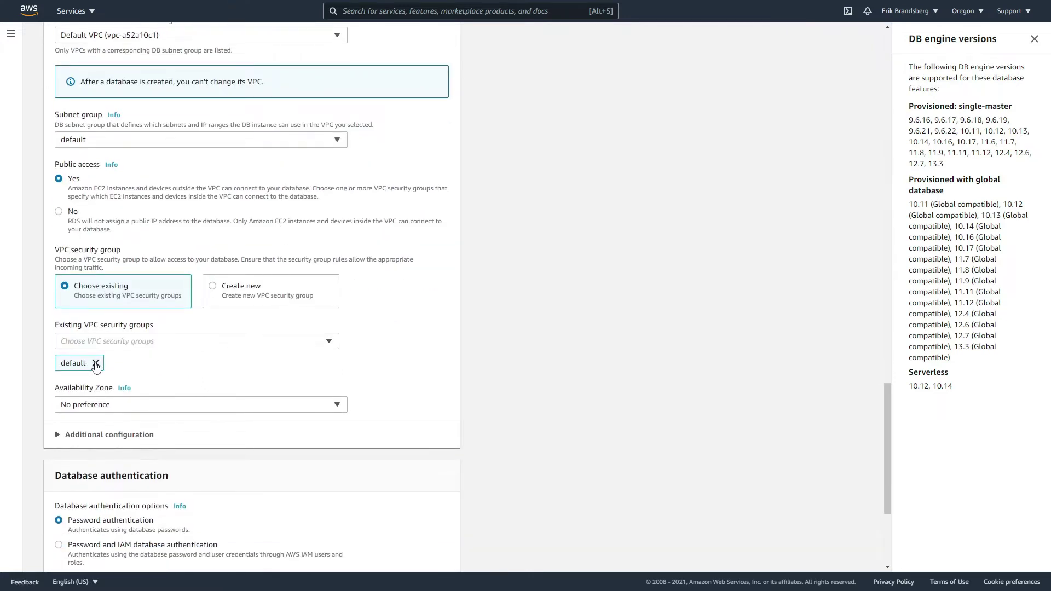
{"action": "left_click", "coordinate": [95, 363]}
{"action": "left_click", "coordinate": [103, 340]}
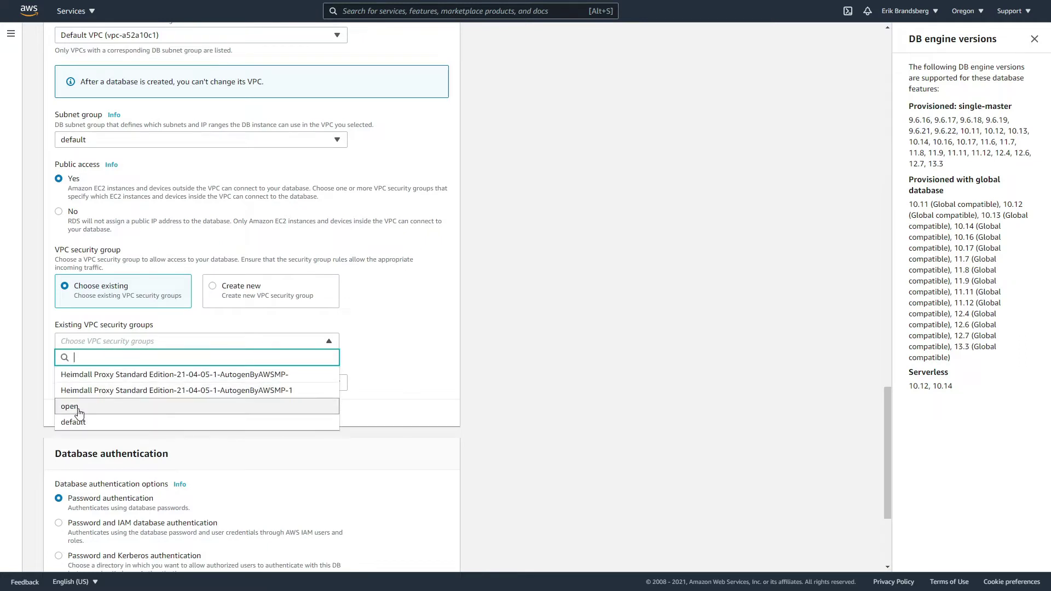
{"action": "left_click", "coordinate": [233, 405]}
{"action": "left_click", "coordinate": [419, 359]}
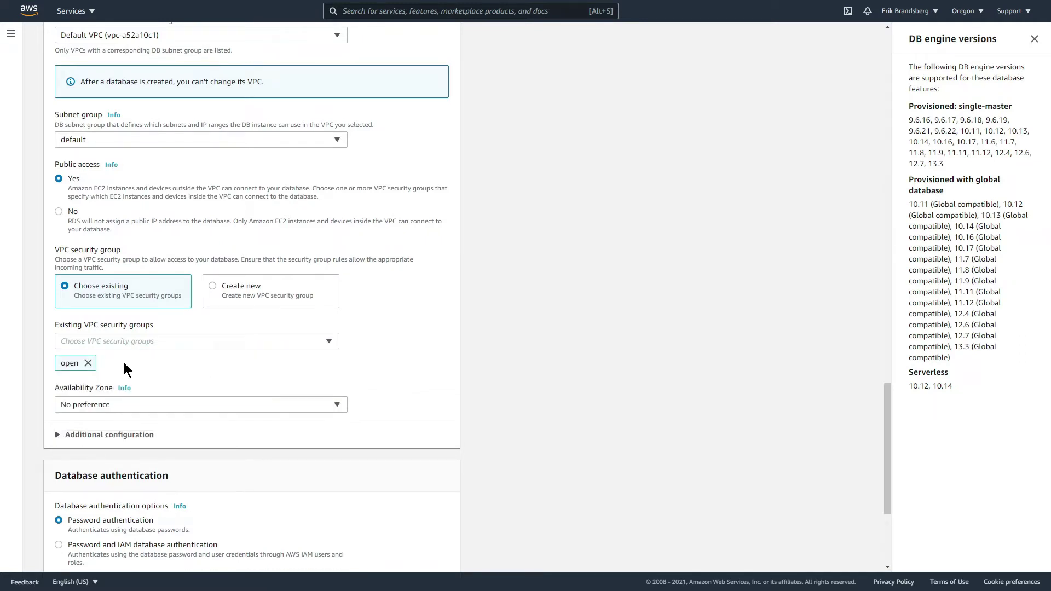
Step: Set the Availability Zone to us-west-2a and expand the additional connectivity configuration with the database port
{"action": "left_click", "coordinate": [220, 406]}
{"action": "left_click", "coordinate": [94, 437]}
{"action": "scroll", "coordinate": [406, 342], "scroll_direction": "down", "scroll_amount": 4}
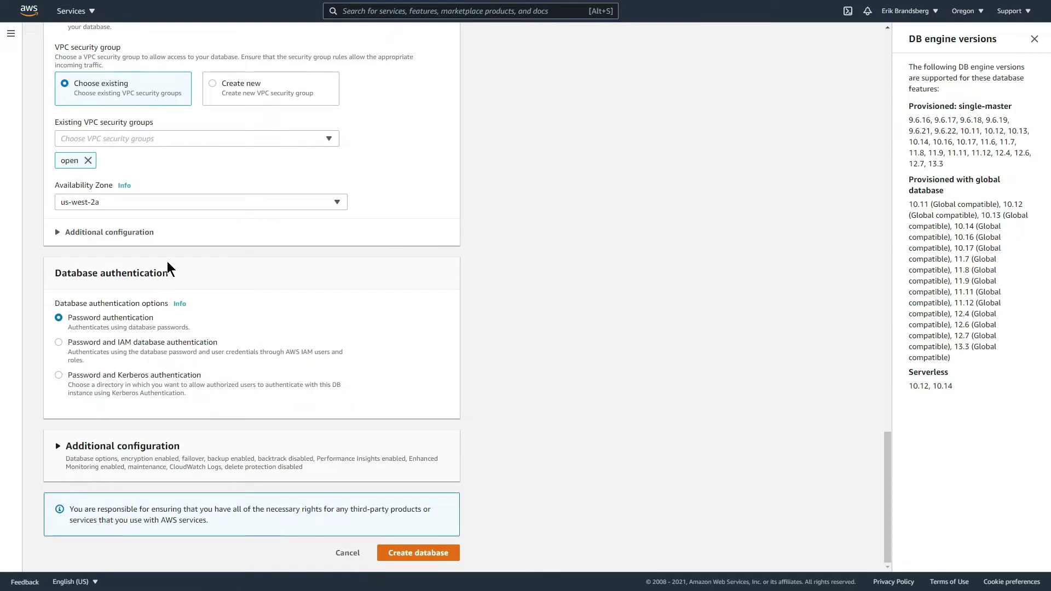
{"action": "left_click", "coordinate": [78, 235]}
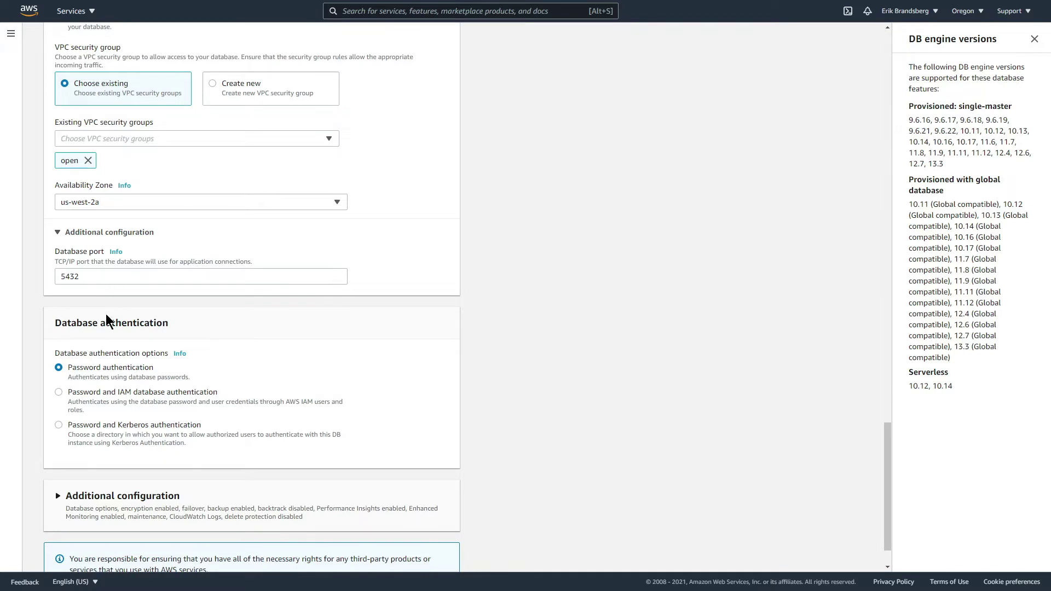
Step: Expand the additional database configuration and set the backup retention period to 1 day
{"action": "scroll", "coordinate": [315, 350], "scroll_direction": "down", "scroll_amount": 2}
{"action": "left_click", "coordinate": [84, 451]}
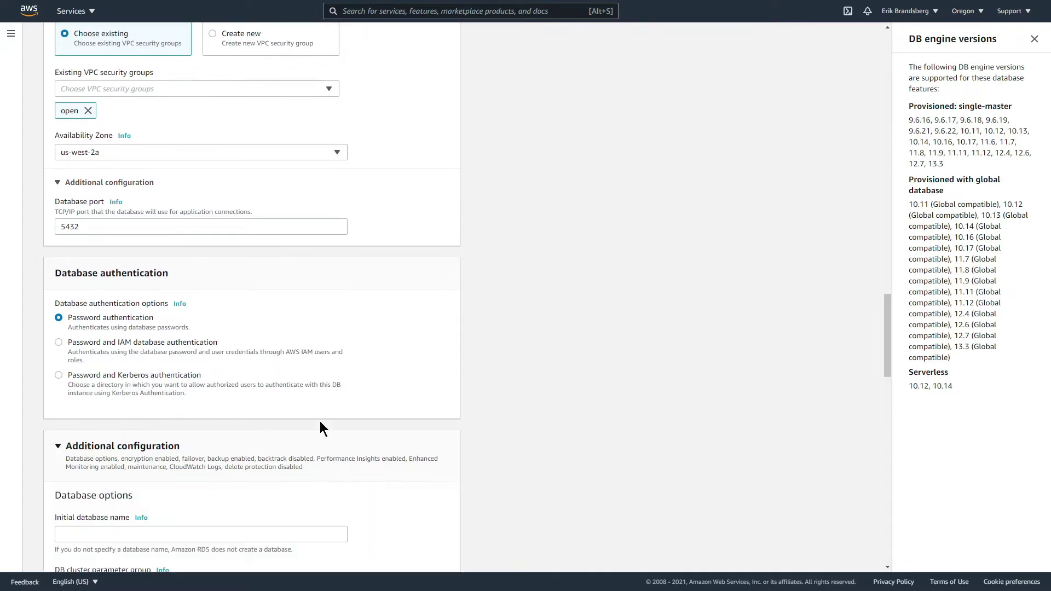
{"action": "scroll", "coordinate": [382, 364], "scroll_direction": "down", "scroll_amount": 8}
{"action": "scroll", "coordinate": [382, 358], "scroll_direction": "up", "scroll_amount": 2}
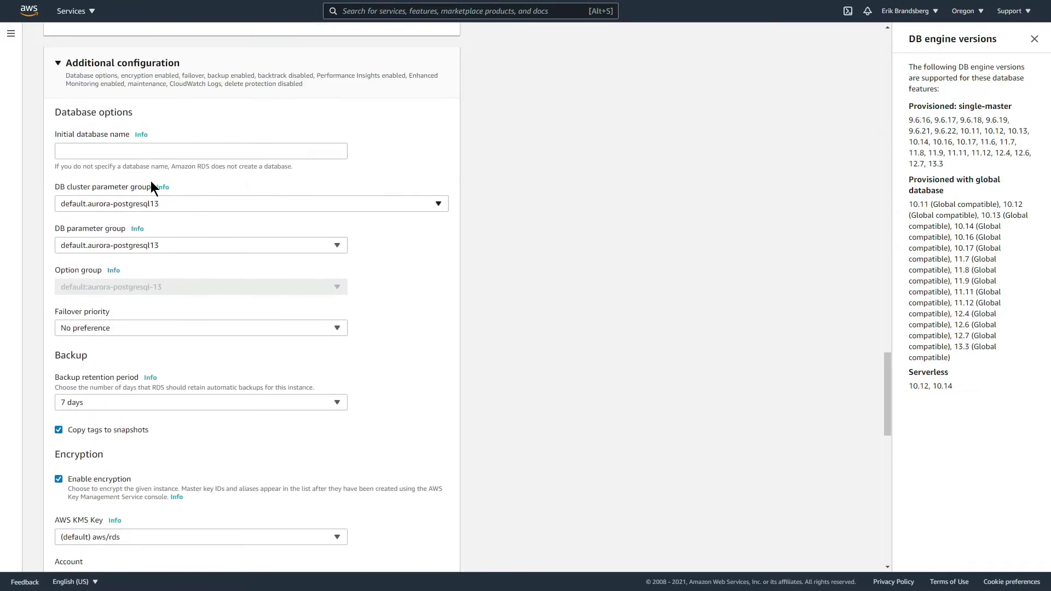
{"action": "left_click", "coordinate": [117, 153]}
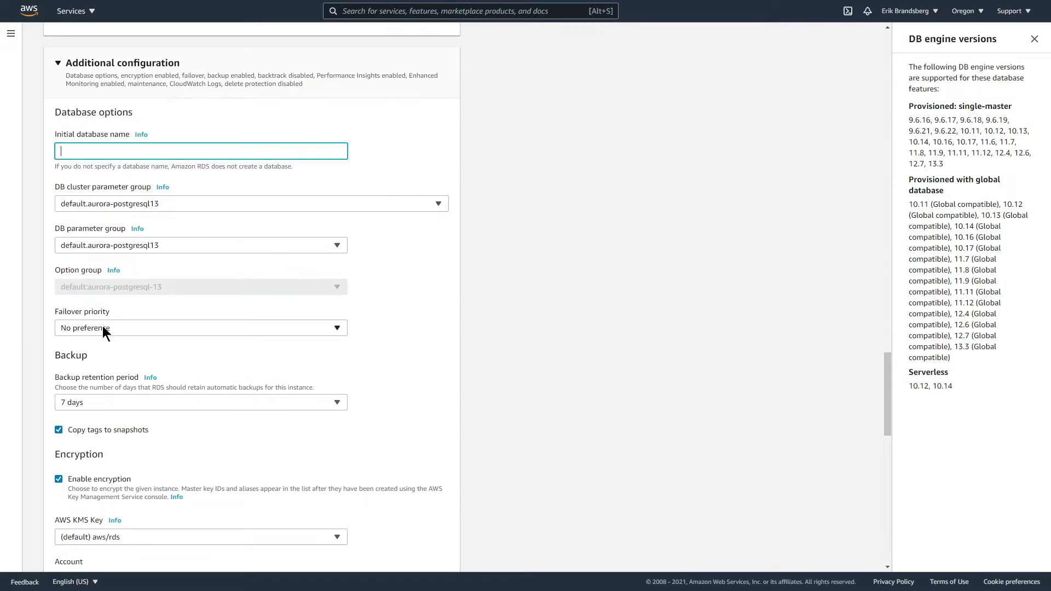
{"action": "left_click", "coordinate": [96, 401]}
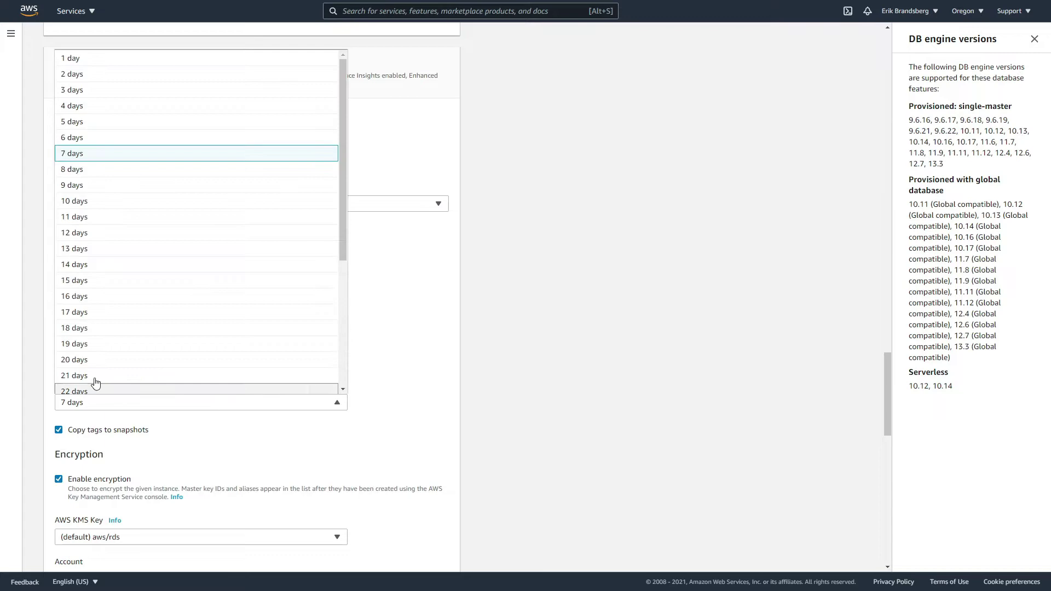
{"action": "left_click", "coordinate": [113, 57]}
Step: Disable encryption, Performance Insights and Enhanced monitoring for the new database
{"action": "left_click", "coordinate": [59, 480]}
{"action": "scroll", "coordinate": [452, 382], "scroll_direction": "down", "scroll_amount": 3}
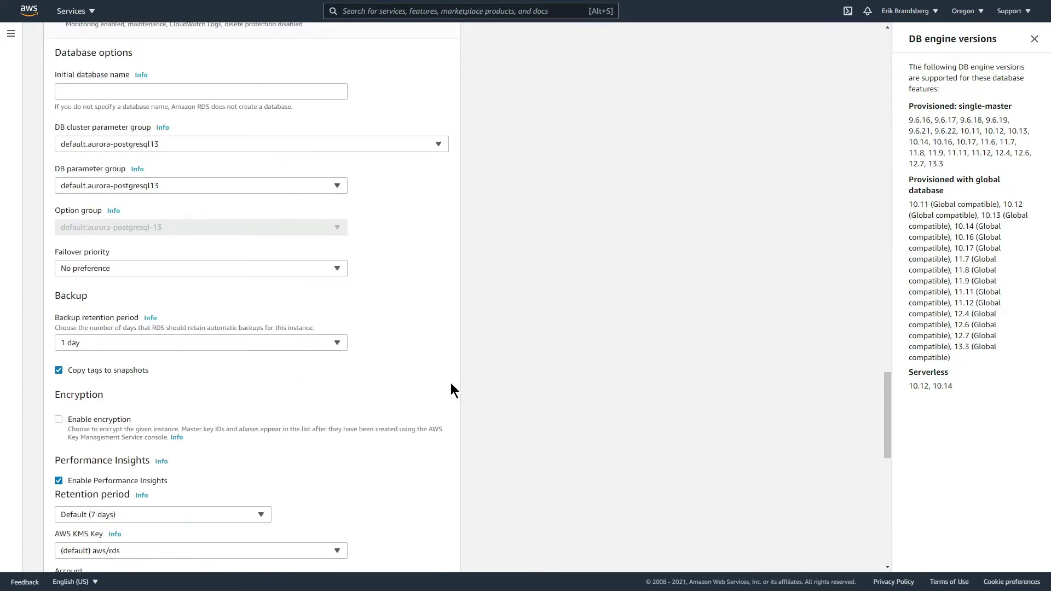
{"action": "left_click", "coordinate": [59, 376]}
{"action": "scroll", "coordinate": [69, 382], "scroll_direction": "down", "scroll_amount": 3}
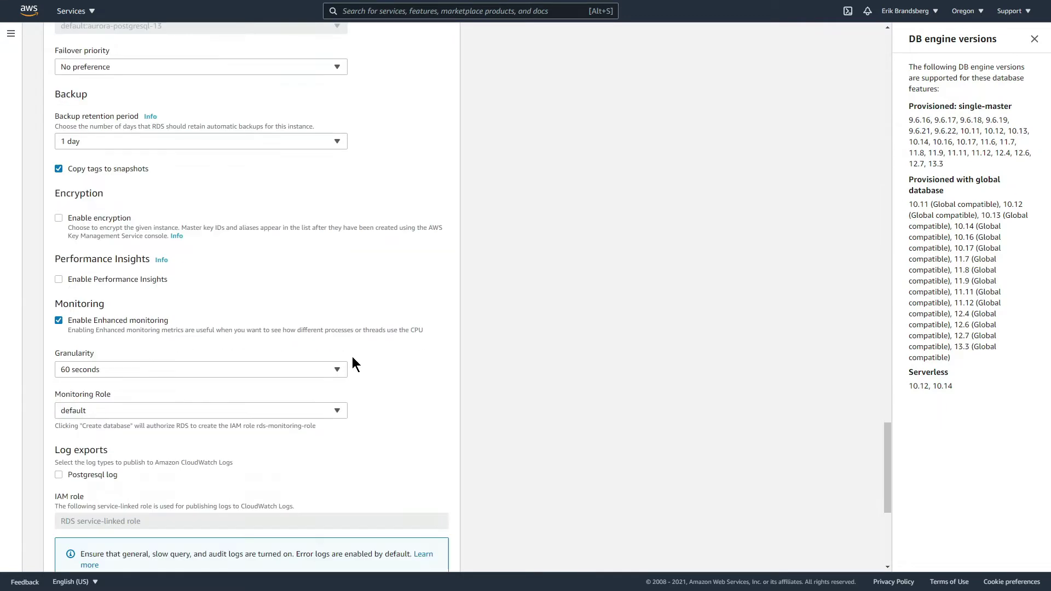
{"action": "left_click", "coordinate": [59, 254]}
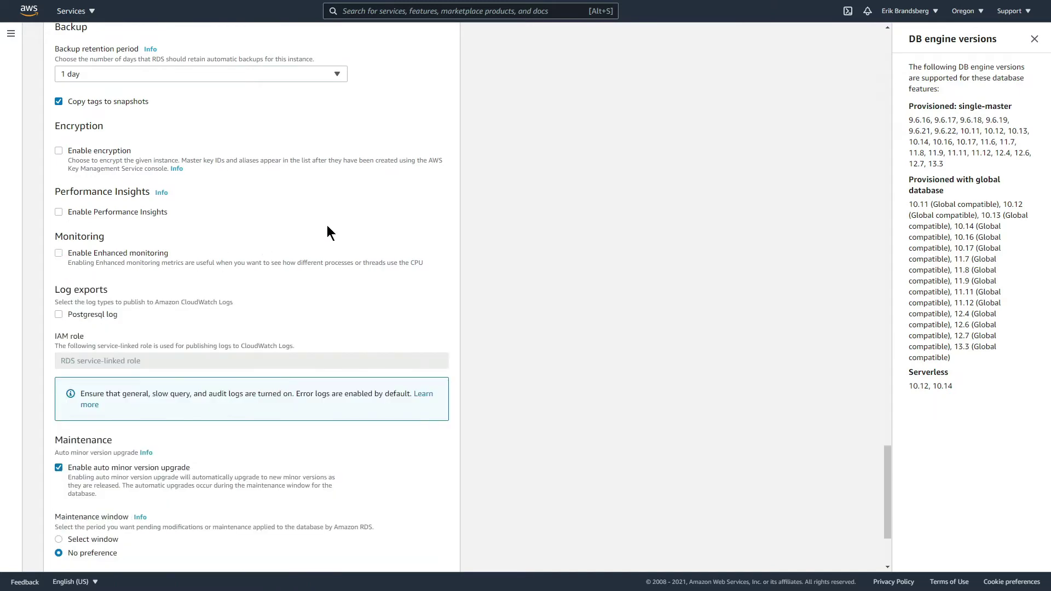
Step: Disable the auto minor version upgrade and create the database
{"action": "scroll", "coordinate": [384, 229], "scroll_direction": "down", "scroll_amount": 3}
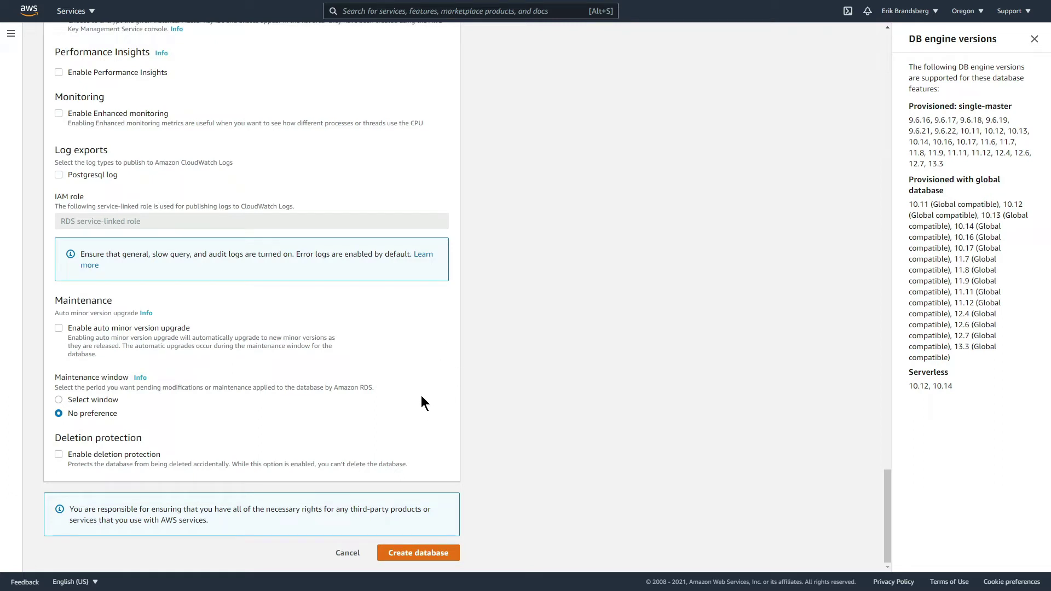
{"action": "left_click", "coordinate": [416, 555]}
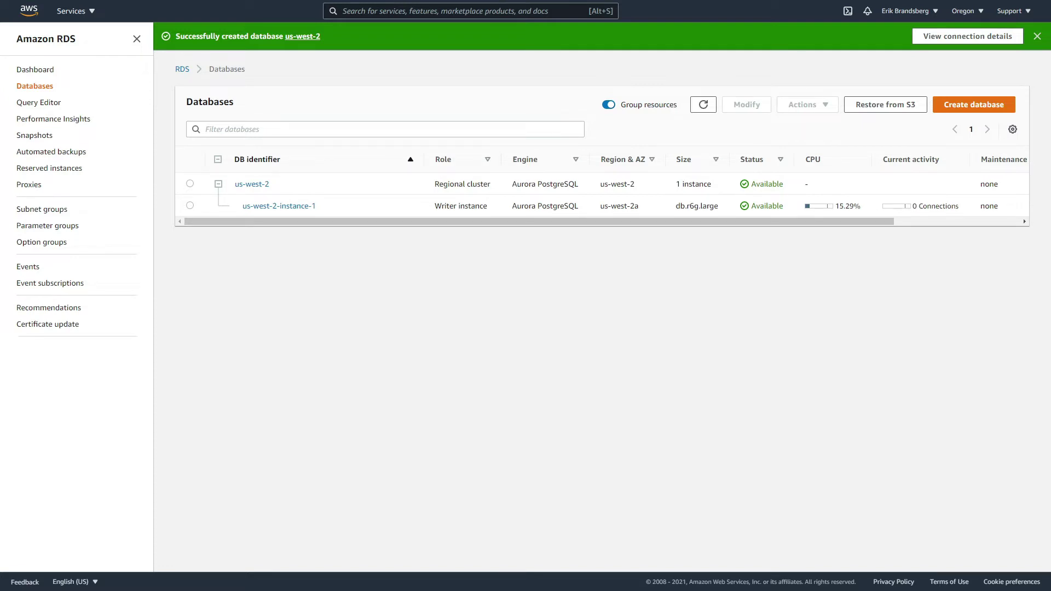
Step: Select the writer instance us-west-2-instance-1 and open its settings for modification
{"action": "left_click", "coordinate": [190, 206]}
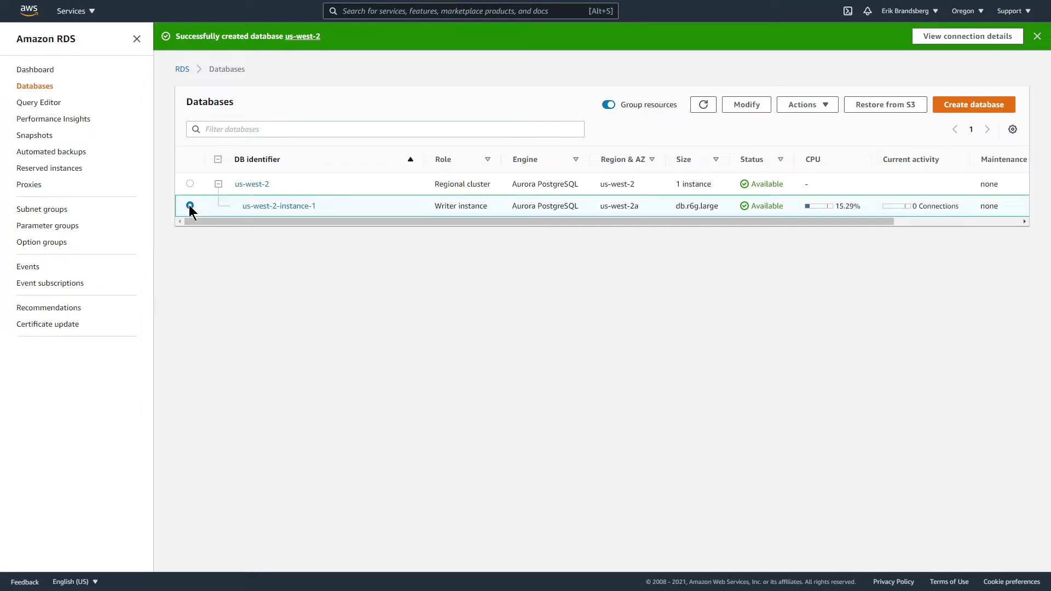
{"action": "left_click", "coordinate": [823, 105]}
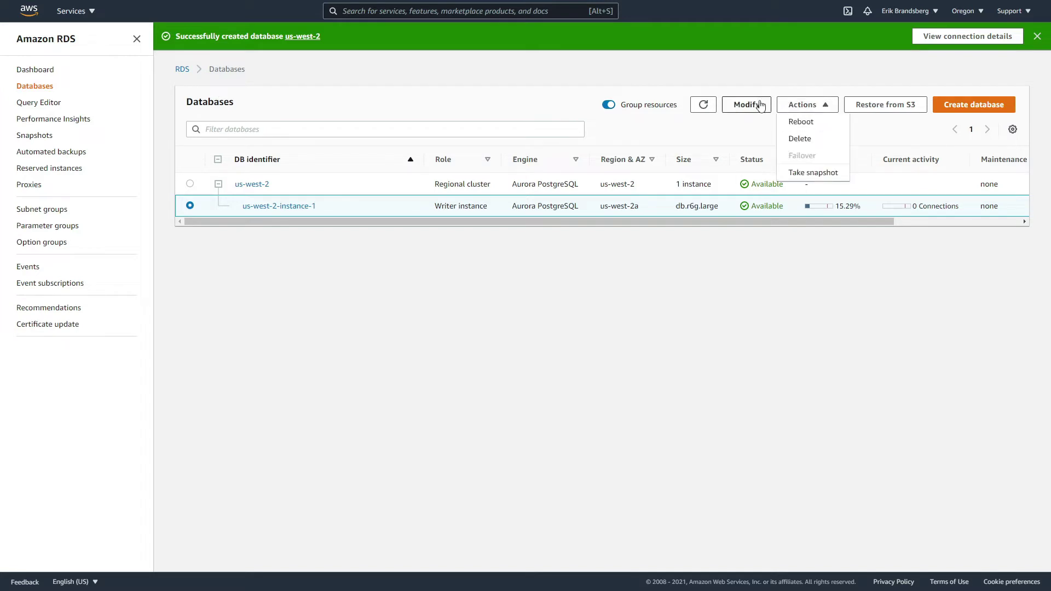
{"action": "left_click", "coordinate": [764, 107]}
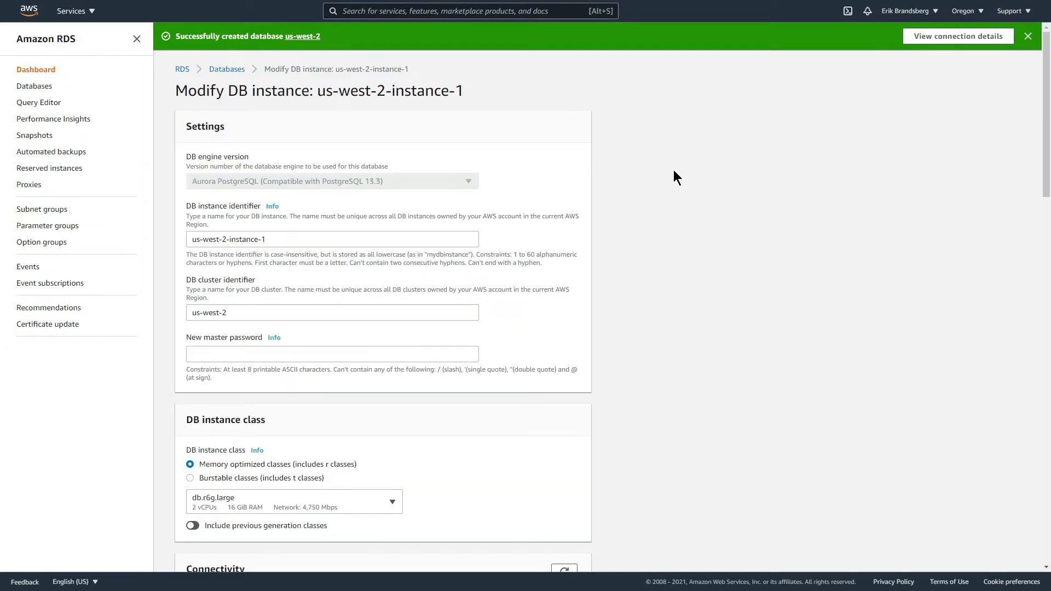
Step: Change the writer instance's DB instance identifier to us-west-2a and submit the modification
{"action": "left_click_drag", "start_coordinate": [284, 239], "coordinate": [226, 240]}
{"action": "type", "text": "a"}
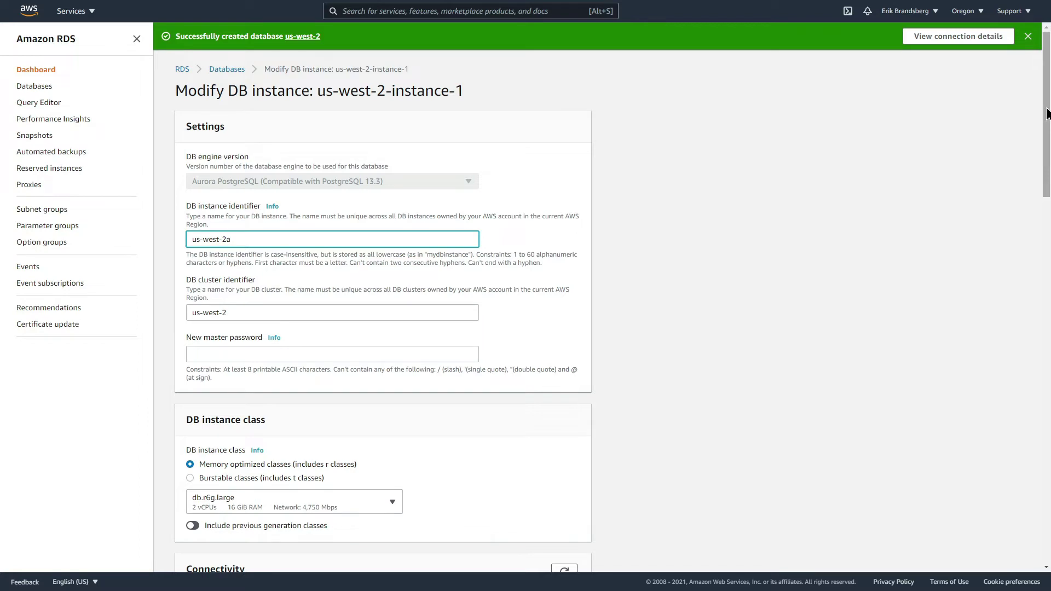
{"action": "left_click_drag", "start_coordinate": [1047, 120], "coordinate": [1047, 485]}
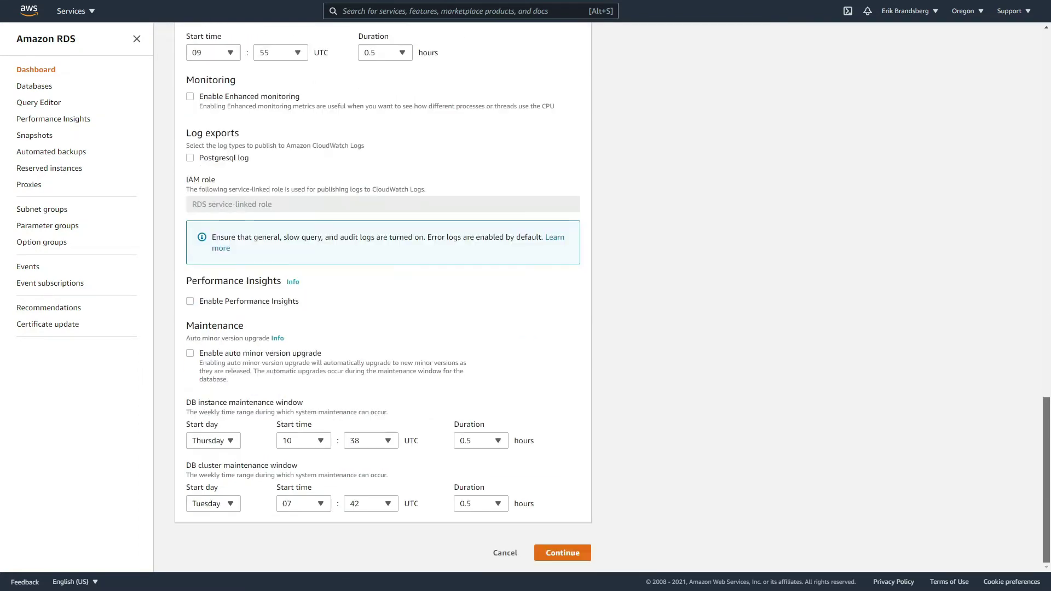
{"action": "left_click", "coordinate": [571, 558]}
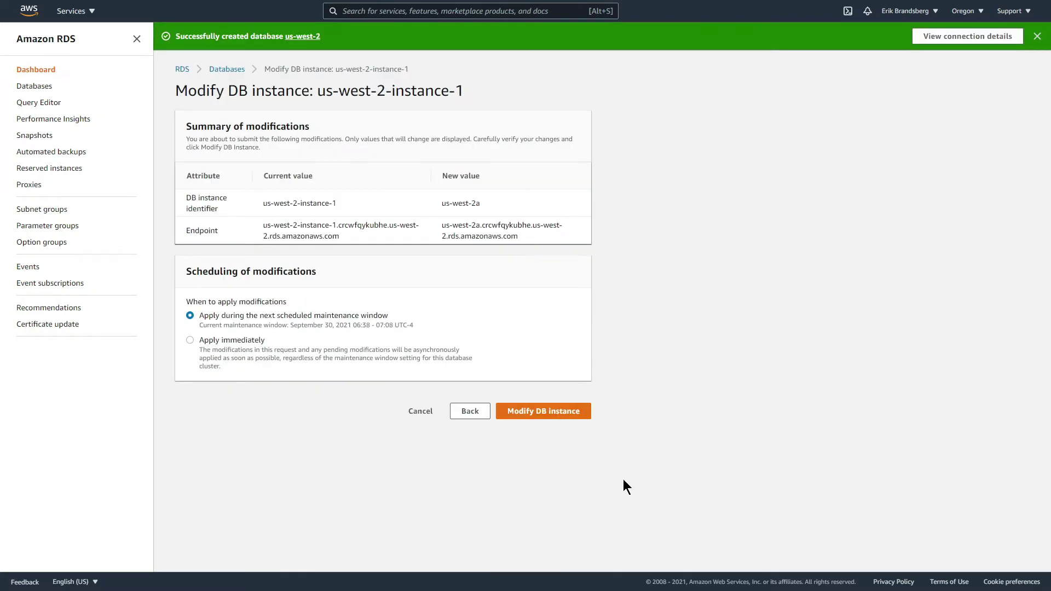
{"action": "left_click", "coordinate": [544, 412]}
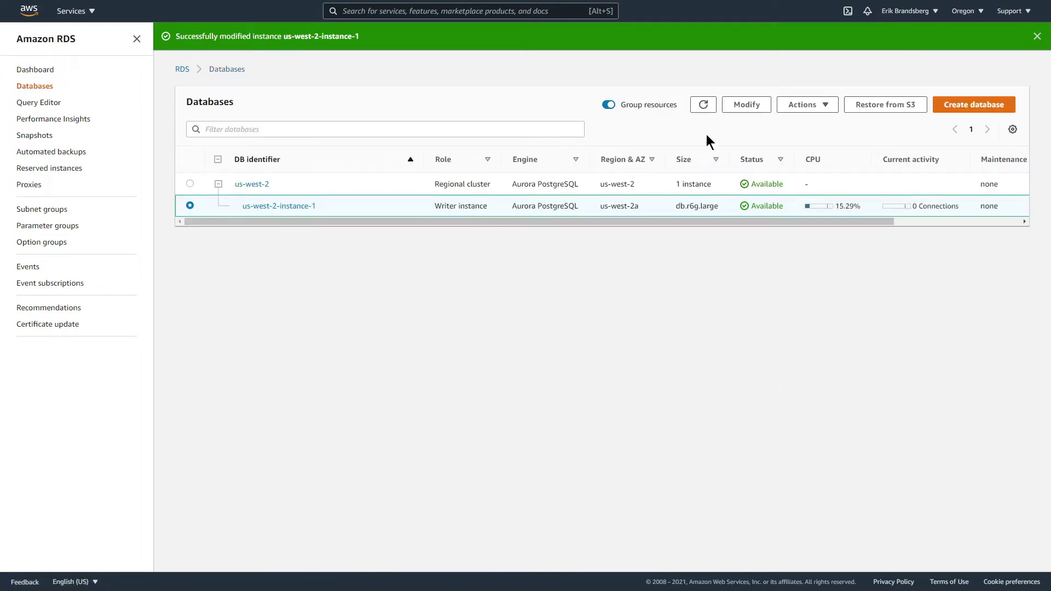
Step: Refresh the databases list to check the renaming of the writer instance
{"action": "left_click", "coordinate": [704, 106]}
{"action": "left_click", "coordinate": [704, 105]}
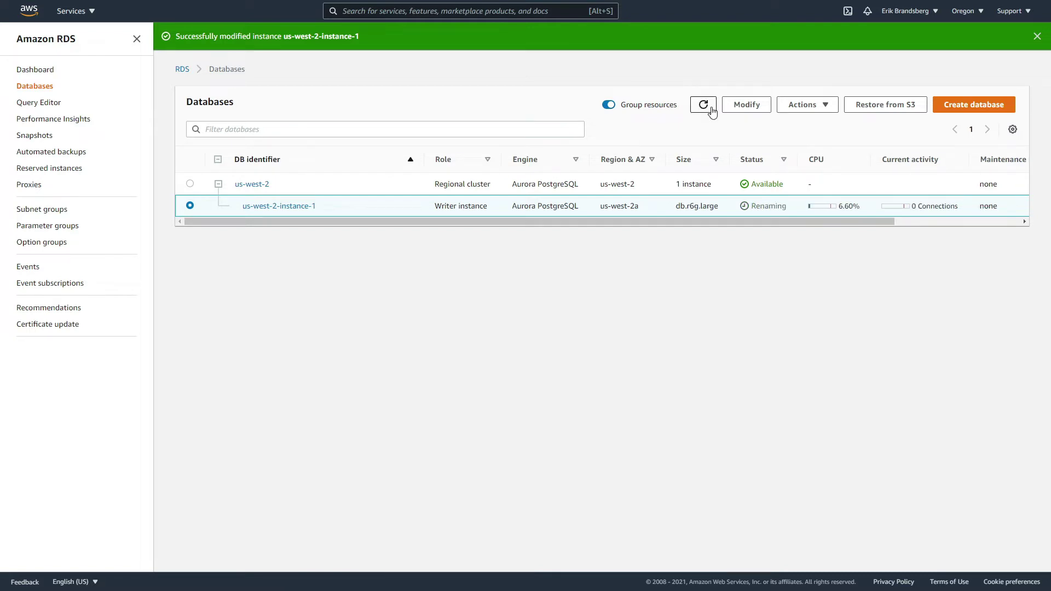
{"action": "left_click", "coordinate": [711, 107]}
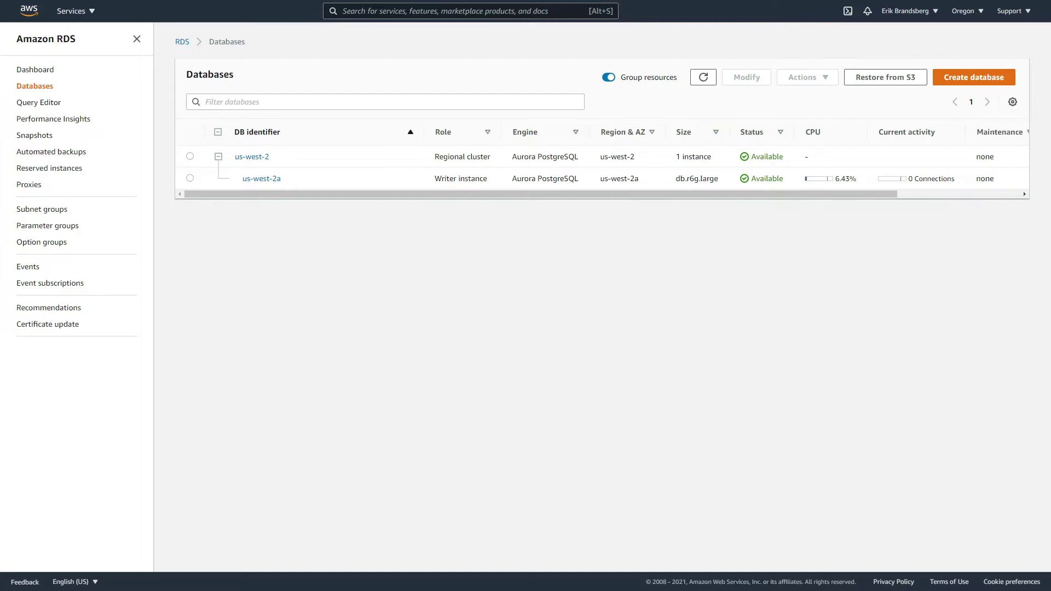
Step: Start adding an AWS Region to the us-west-2 regional cluster
{"action": "left_click", "coordinate": [189, 156]}
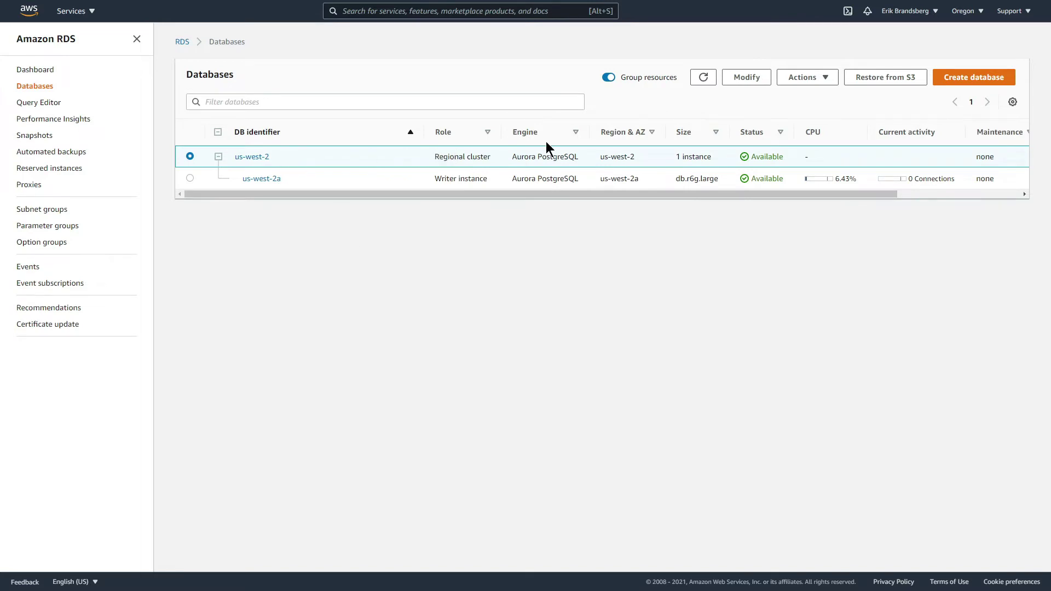
{"action": "left_click", "coordinate": [819, 78]}
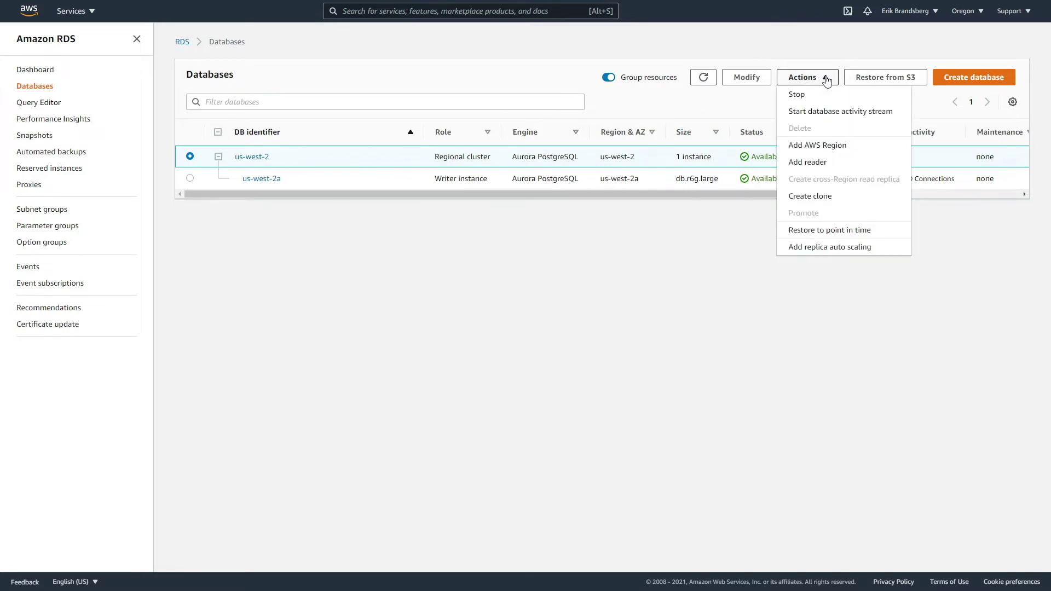
{"action": "left_click", "coordinate": [844, 146]}
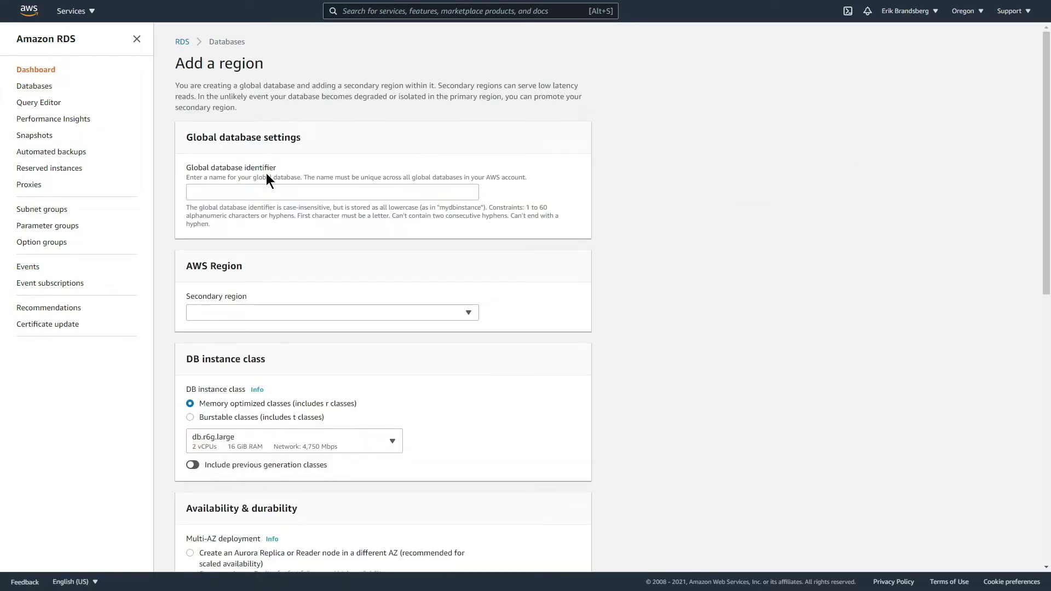
Step: Set the global database identifier to global and choose Asia Pacific (Sydney) as the secondary region
{"action": "left_click", "coordinate": [234, 193]}
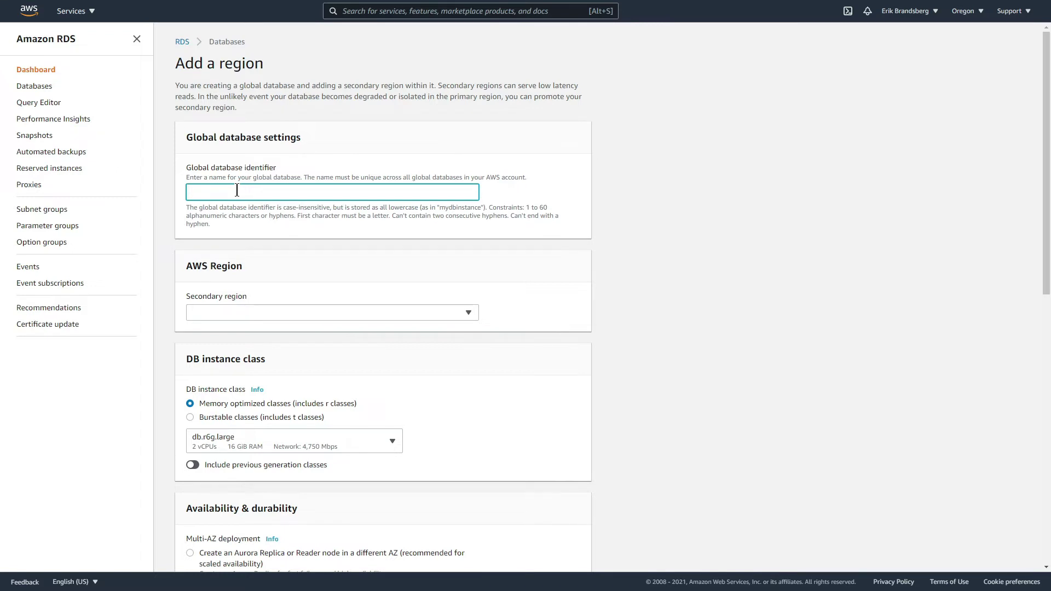
{"action": "type", "text": "global"}
{"action": "left_click", "coordinate": [305, 313]}
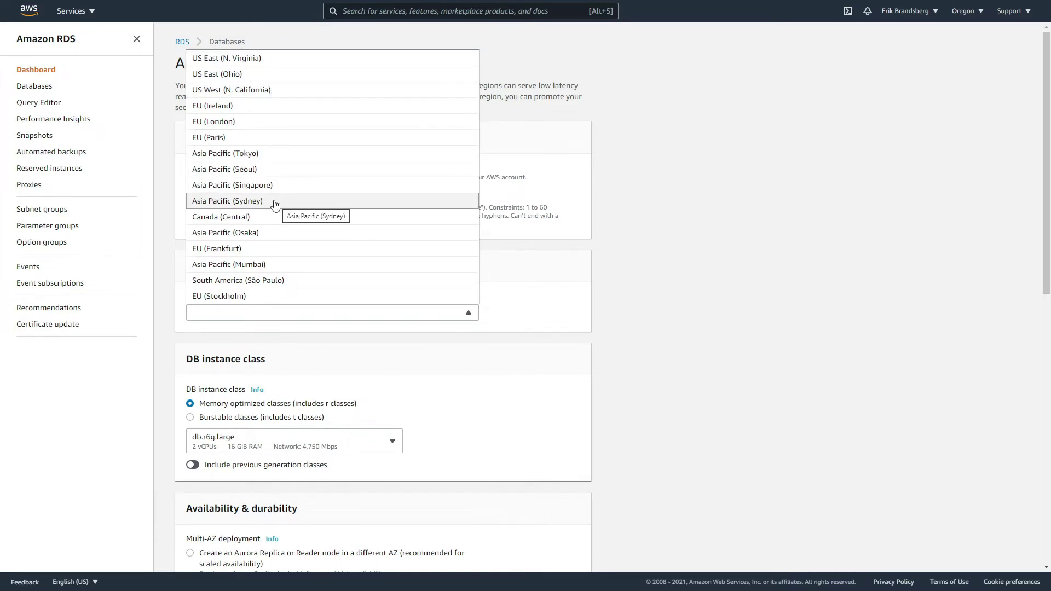
{"action": "left_click", "coordinate": [453, 204]}
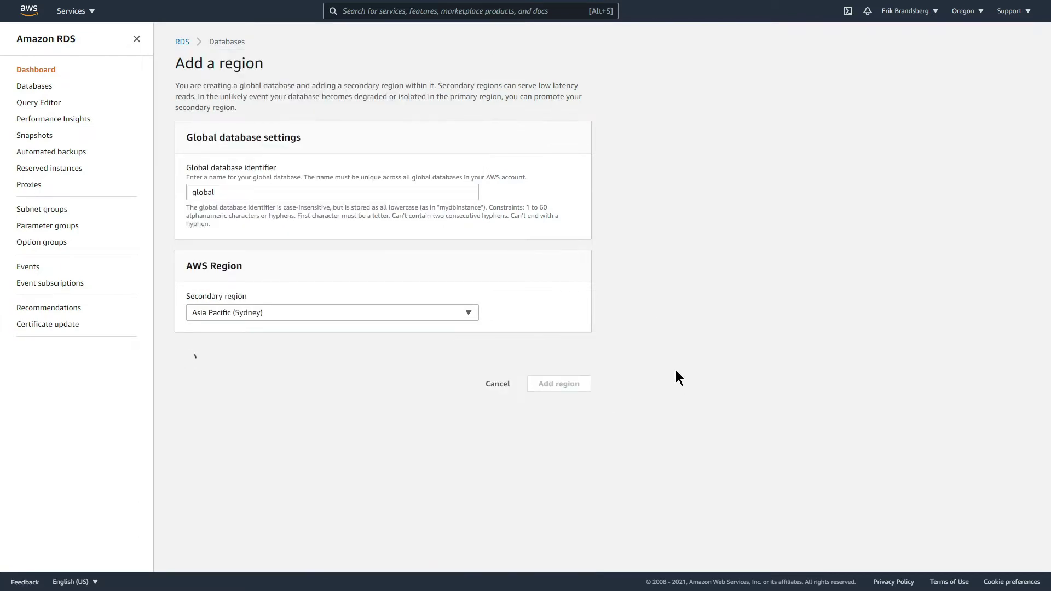
Step: Review the secondary region's instance class and replica settings and set public access to Yes
{"action": "scroll", "coordinate": [843, 292], "scroll_direction": "down", "scroll_amount": 3}
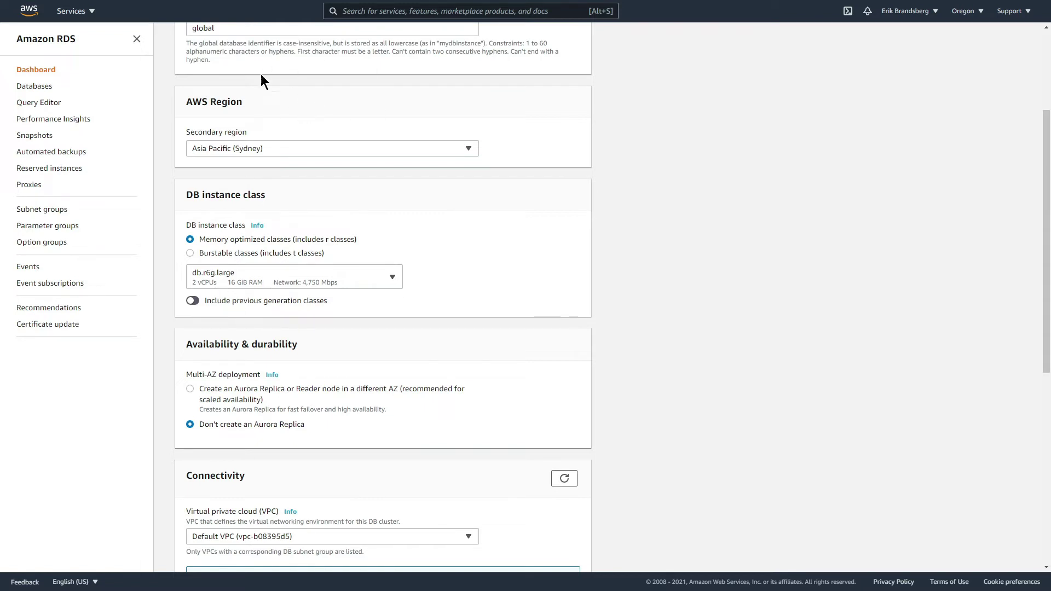
{"action": "scroll", "coordinate": [261, 74], "scroll_direction": "up", "scroll_amount": 3}
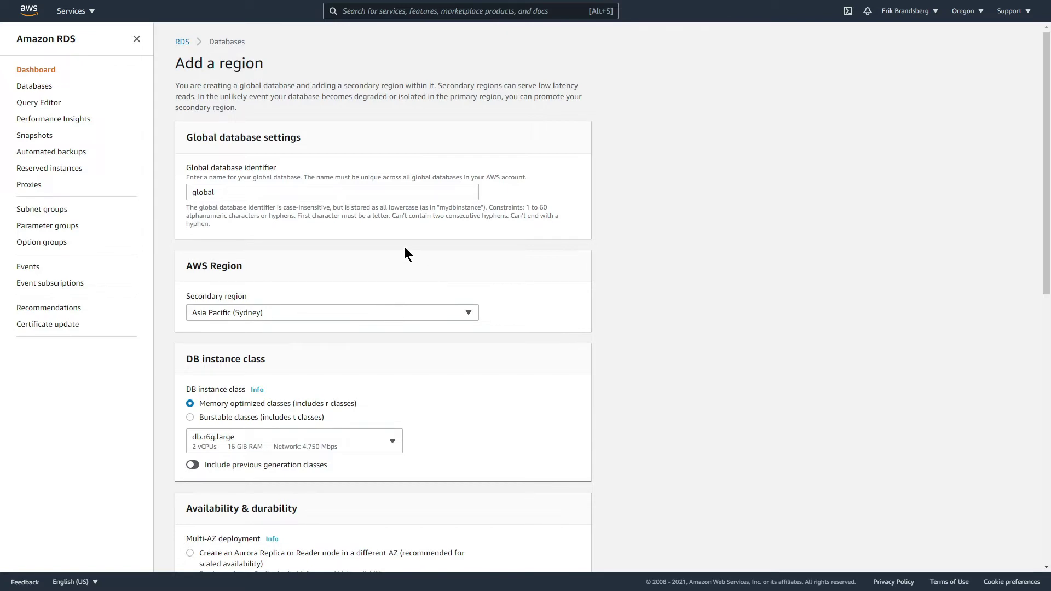
{"action": "scroll", "coordinate": [404, 252], "scroll_direction": "down", "scroll_amount": 2}
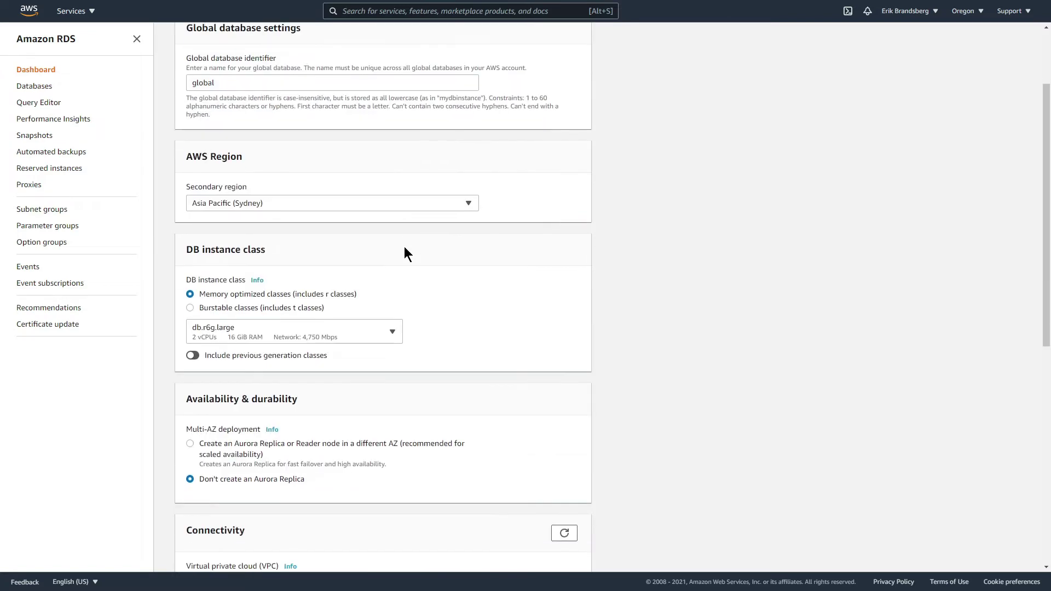
{"action": "scroll", "coordinate": [445, 253], "scroll_direction": "down", "scroll_amount": 5}
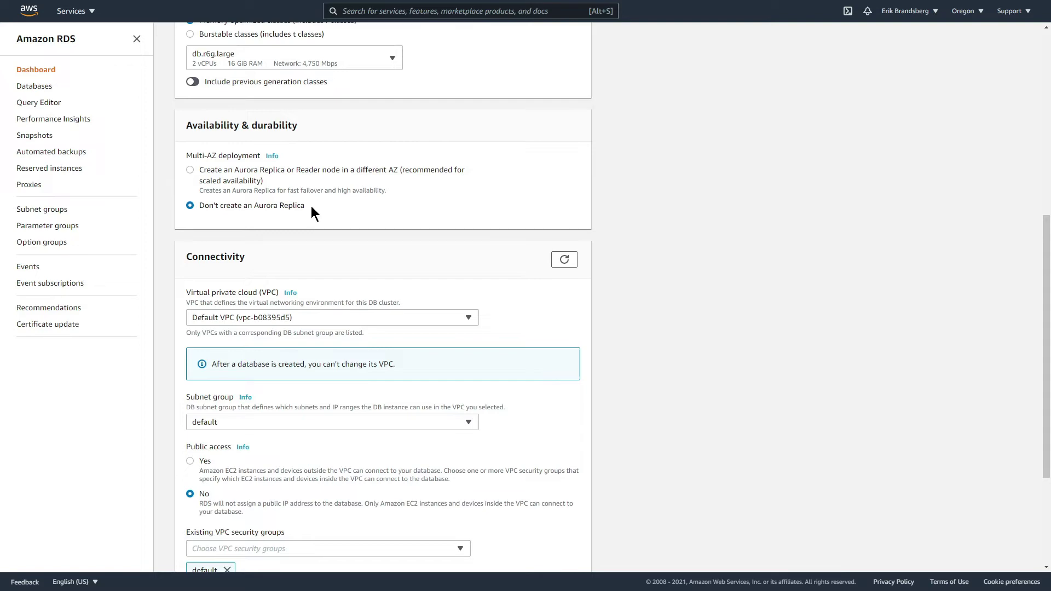
{"action": "scroll", "coordinate": [311, 206], "scroll_direction": "down", "scroll_amount": 3}
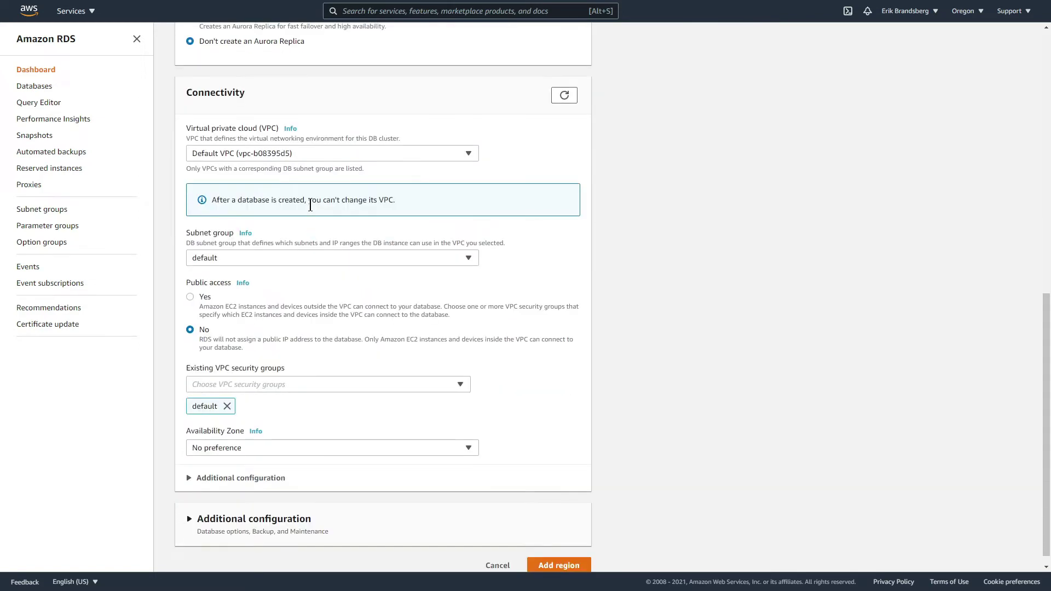
{"action": "left_click", "coordinate": [191, 297]}
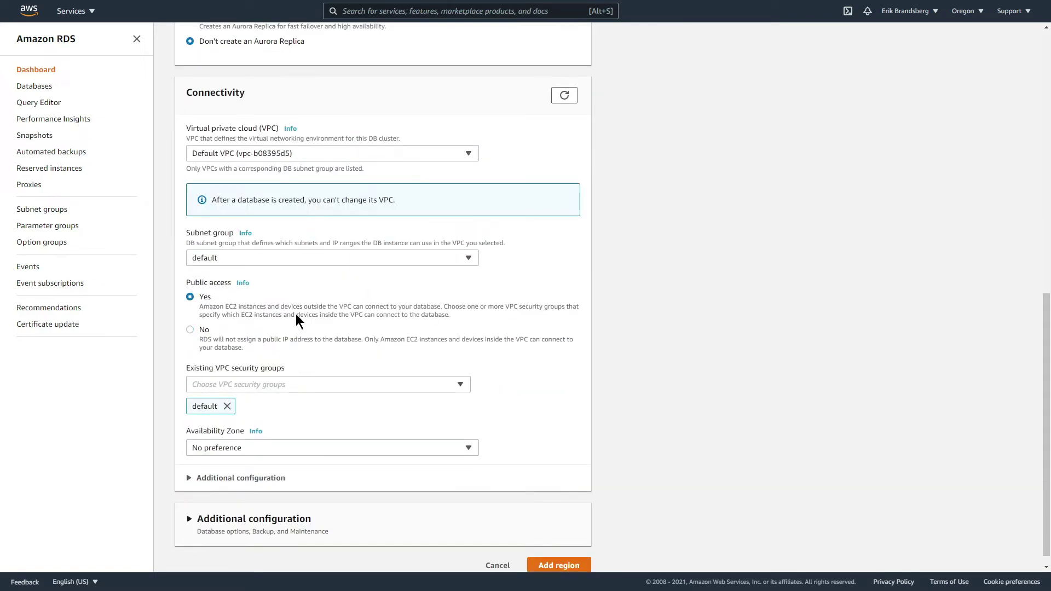
Step: Remove the default VPC security group, look through the available groups and select default again
{"action": "left_click", "coordinate": [226, 406]}
{"action": "left_click", "coordinate": [258, 394]}
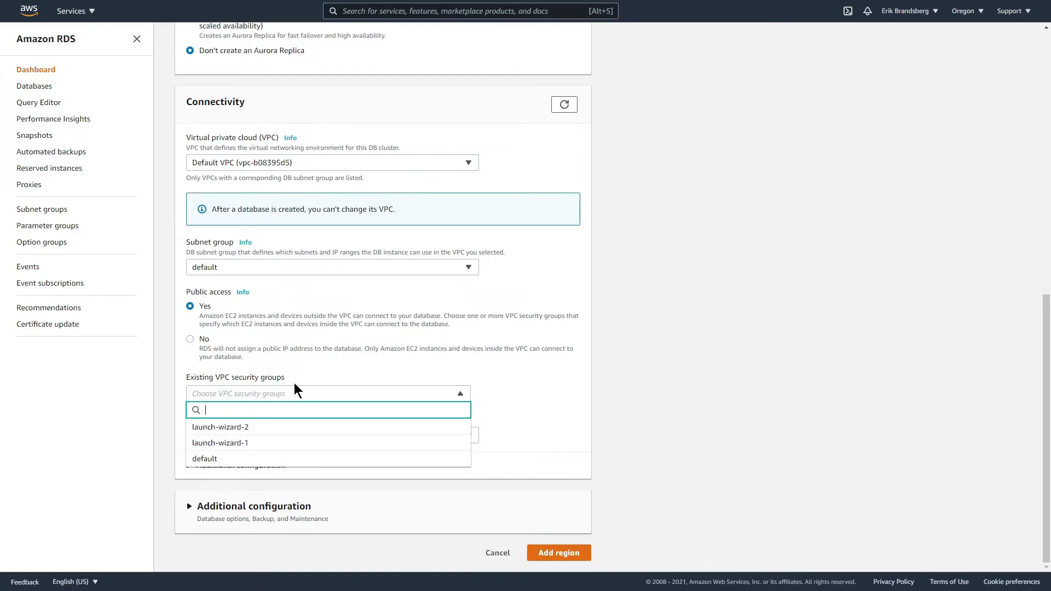
{"action": "left_click", "coordinate": [464, 331]}
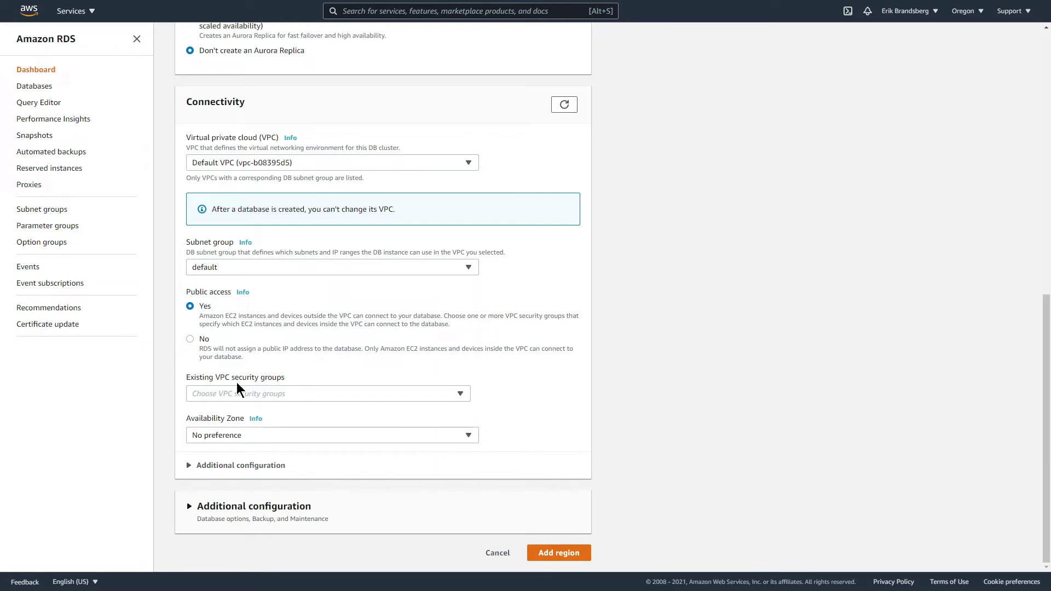
{"action": "left_click", "coordinate": [300, 392]}
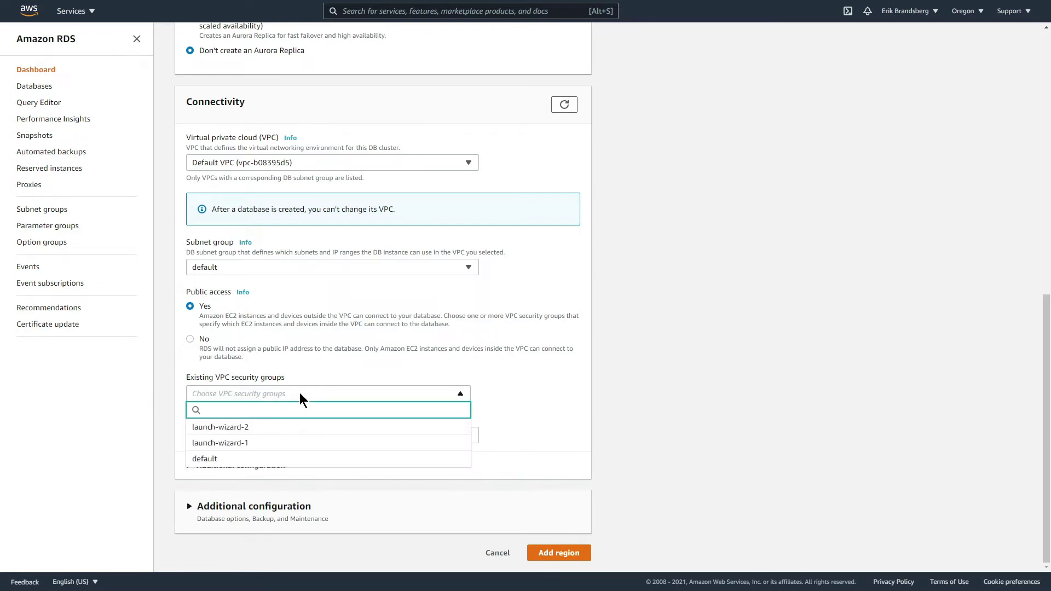
{"action": "left_click", "coordinate": [300, 393]}
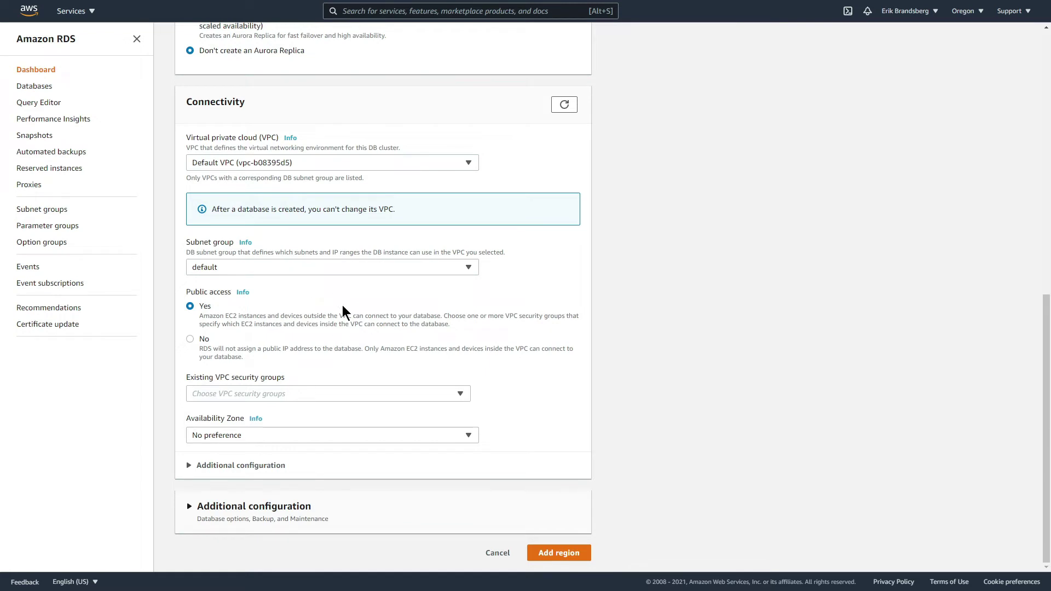
{"action": "left_click", "coordinate": [266, 390]}
{"action": "left_click", "coordinate": [269, 459]}
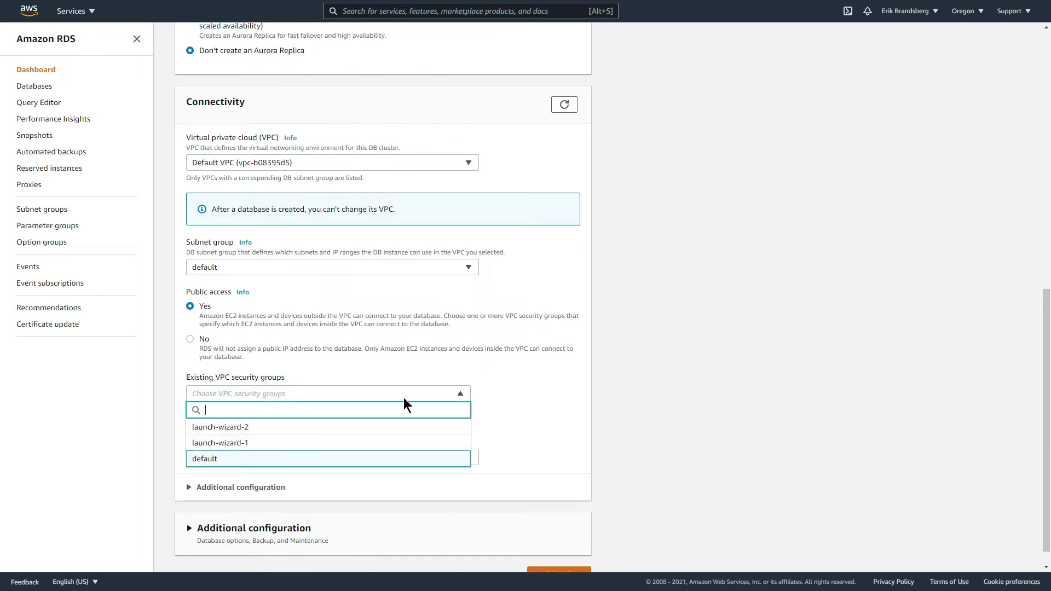
{"action": "left_click", "coordinate": [550, 354]}
{"action": "scroll", "coordinate": [548, 354], "scroll_direction": "down", "scroll_amount": 1}
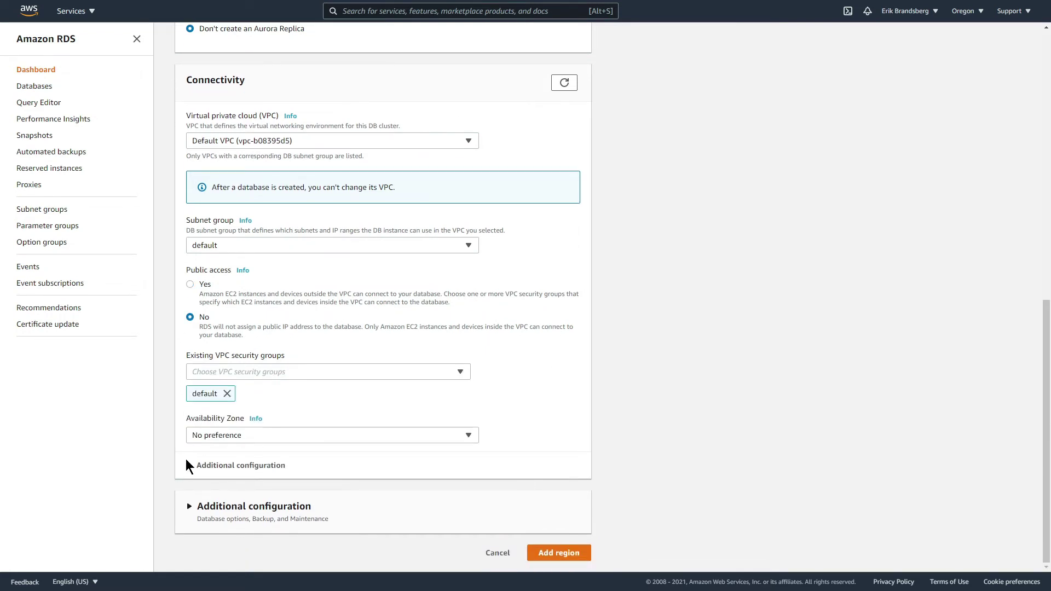
Step: Set the Availability Zone to ap-southeast-2a and expand the additional connectivity configuration
{"action": "left_click", "coordinate": [238, 434]}
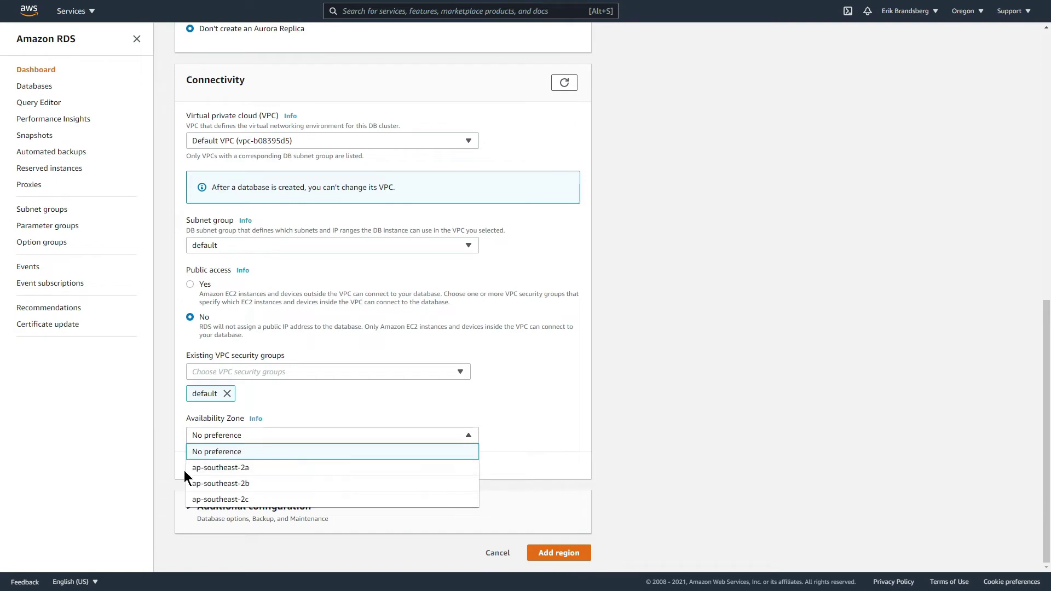
{"action": "left_click", "coordinate": [246, 473]}
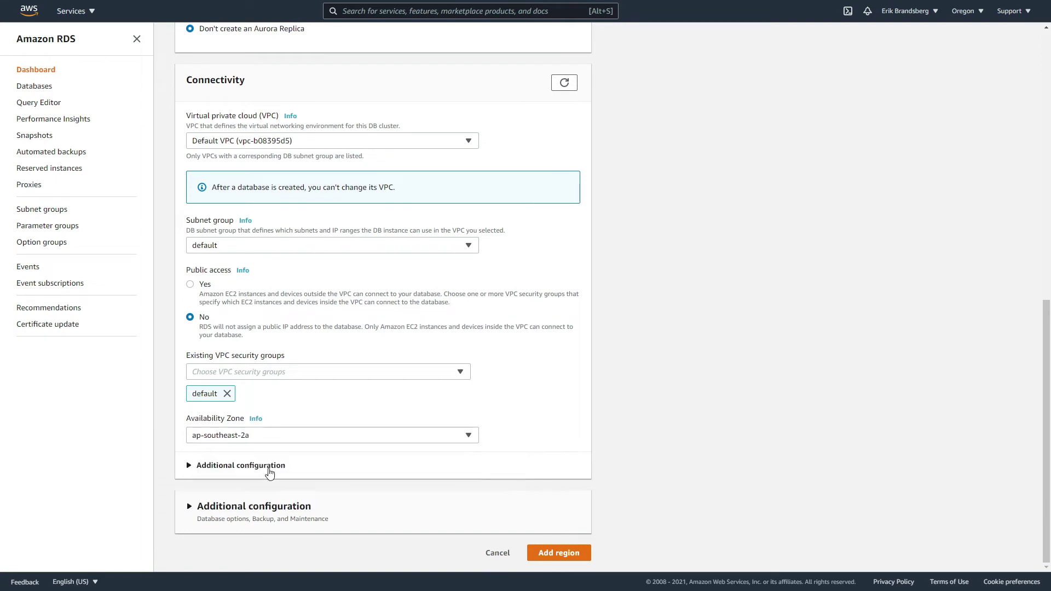
{"action": "left_click", "coordinate": [225, 466]}
{"action": "scroll", "coordinate": [520, 439], "scroll_direction": "down", "scroll_amount": 1}
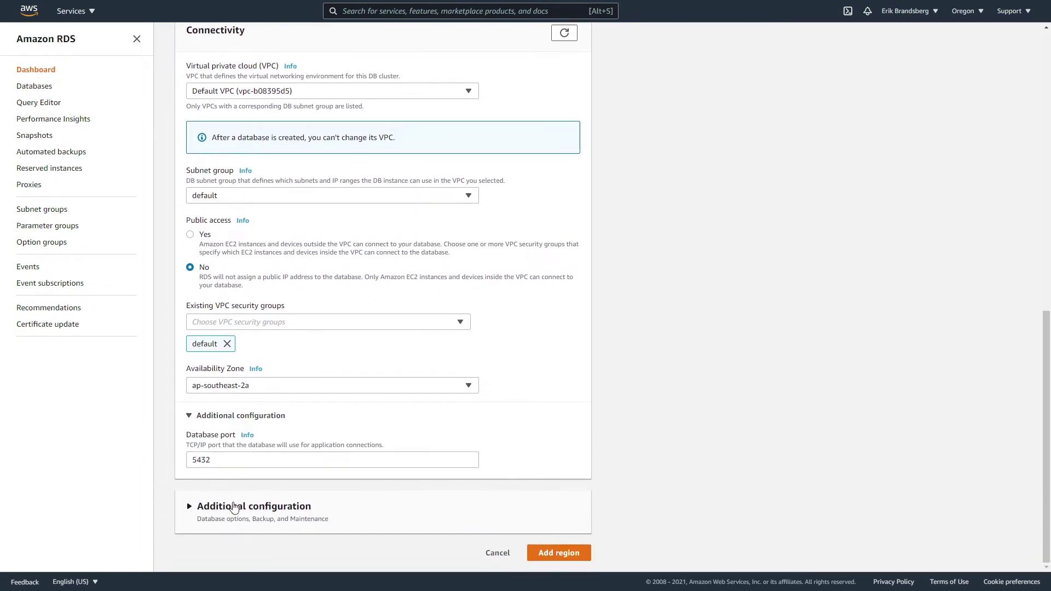
Step: Expand the additional database configuration, look up Sydney's region code and set the DB instance identifier to ap-southeast-2a
{"action": "left_click", "coordinate": [202, 513]}
{"action": "scroll", "coordinate": [629, 389], "scroll_direction": "down", "scroll_amount": 9}
{"action": "scroll", "coordinate": [629, 377], "scroll_direction": "up", "scroll_amount": 1}
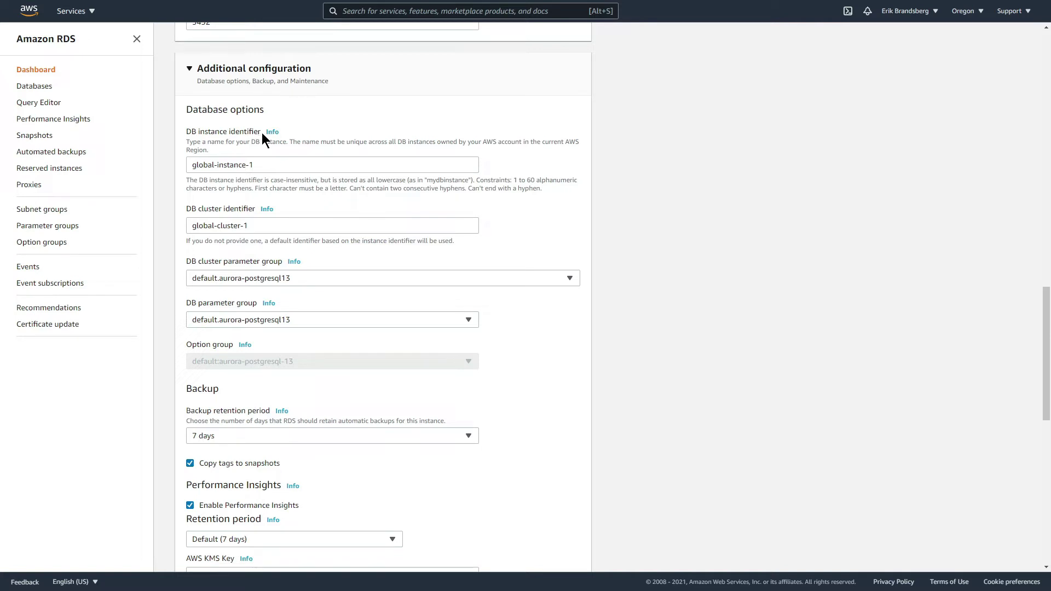
{"action": "left_click_drag", "start_coordinate": [255, 165], "coordinate": [165, 167]}
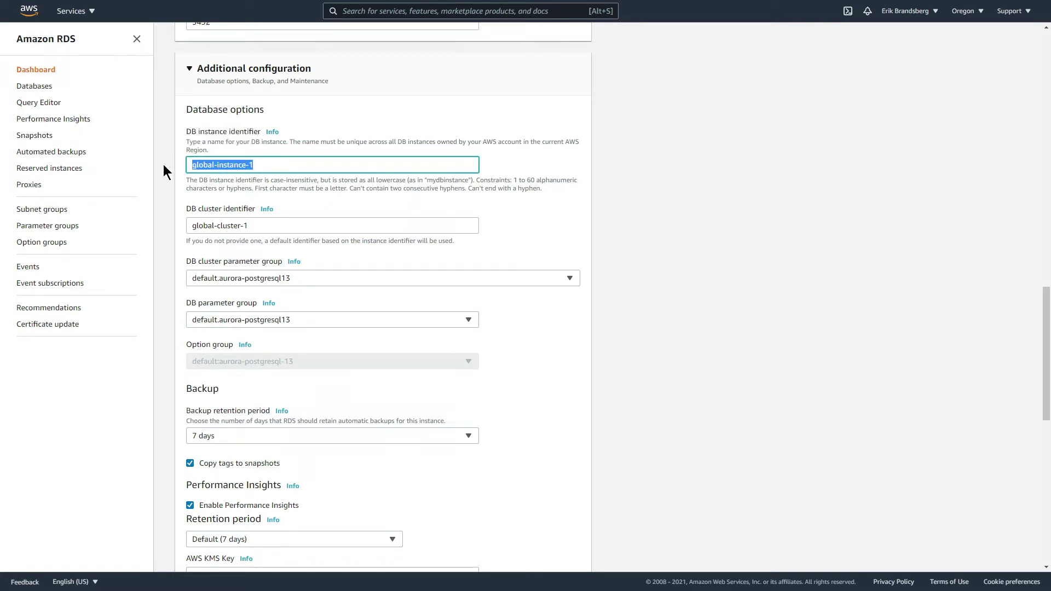
{"action": "left_click", "coordinate": [965, 12]}
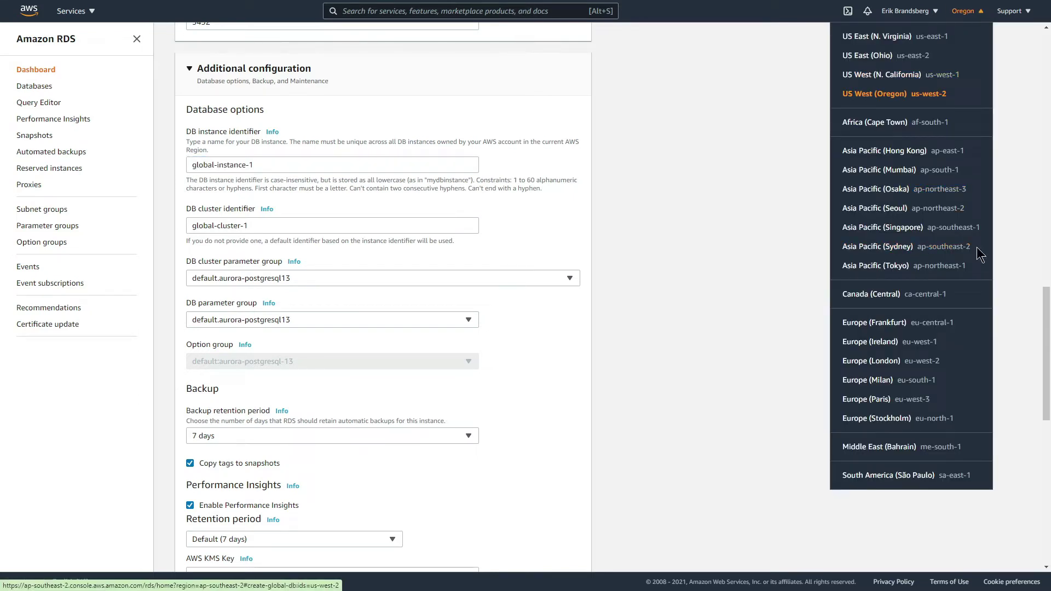
{"action": "left_click_drag", "start_coordinate": [257, 165], "coordinate": [172, 167]}
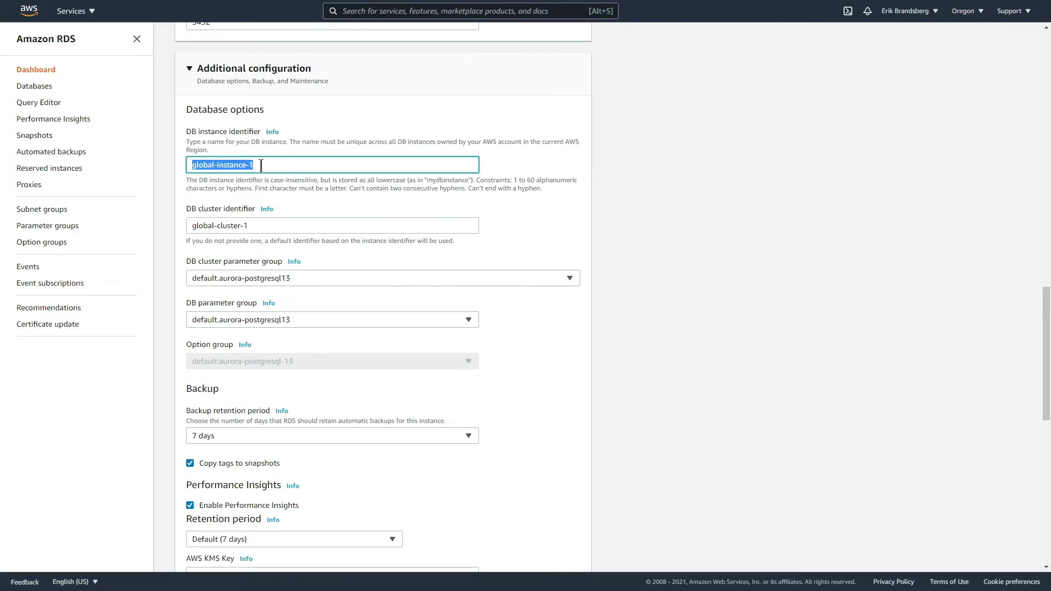
{"action": "type", "text": "ap-southeast-2a"}
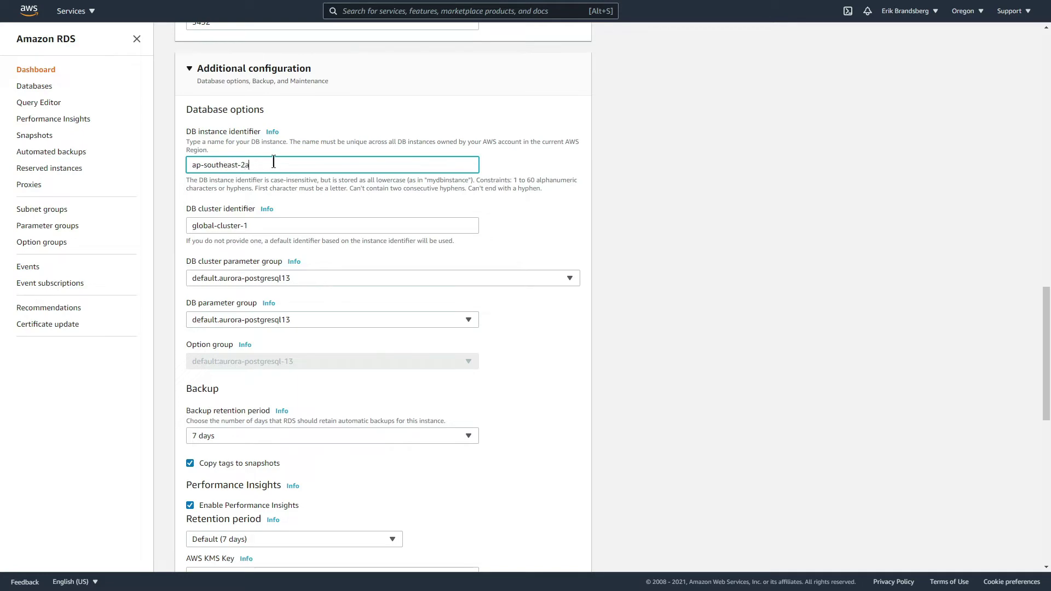
Step: Set the DB cluster identifier of the secondary region to ap-southeast-2
{"action": "scroll", "coordinate": [370, 158], "scroll_direction": "up", "scroll_amount": 4}
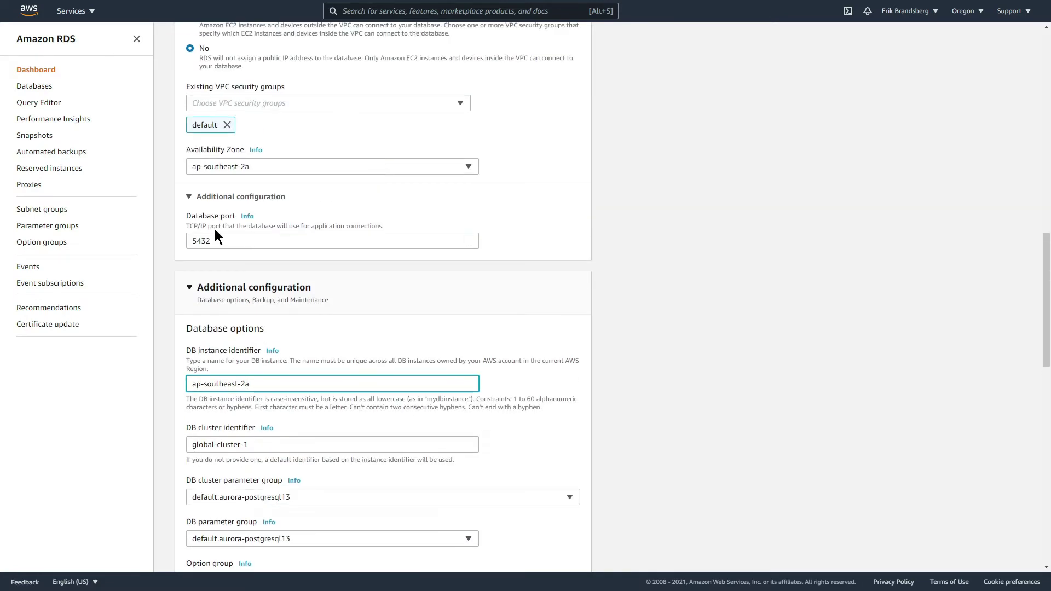
{"action": "scroll", "coordinate": [347, 307], "scroll_direction": "down", "scroll_amount": 3}
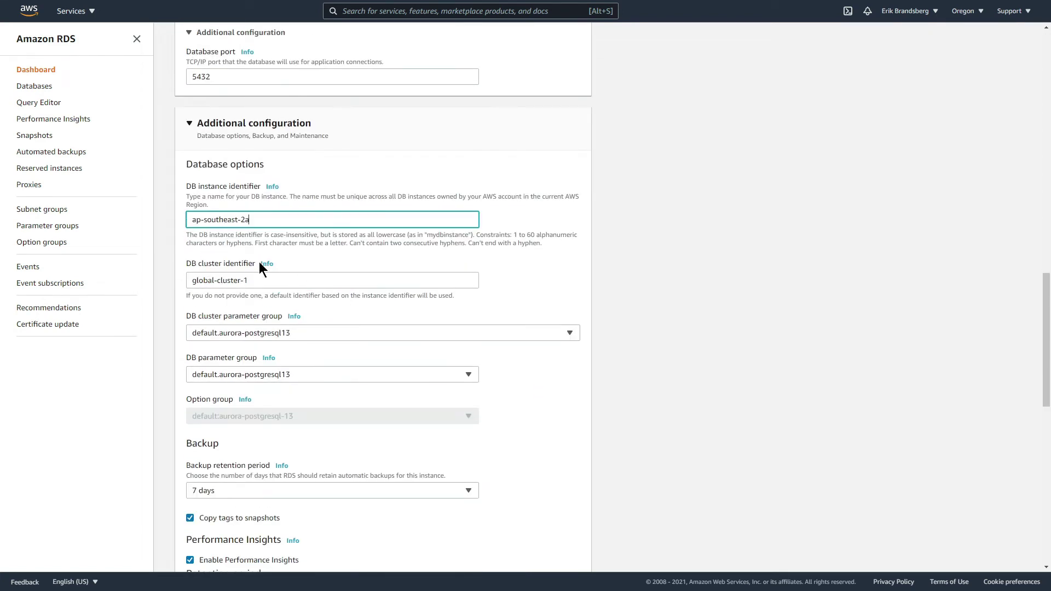
{"action": "left_click_drag", "start_coordinate": [260, 281], "coordinate": [182, 282]}
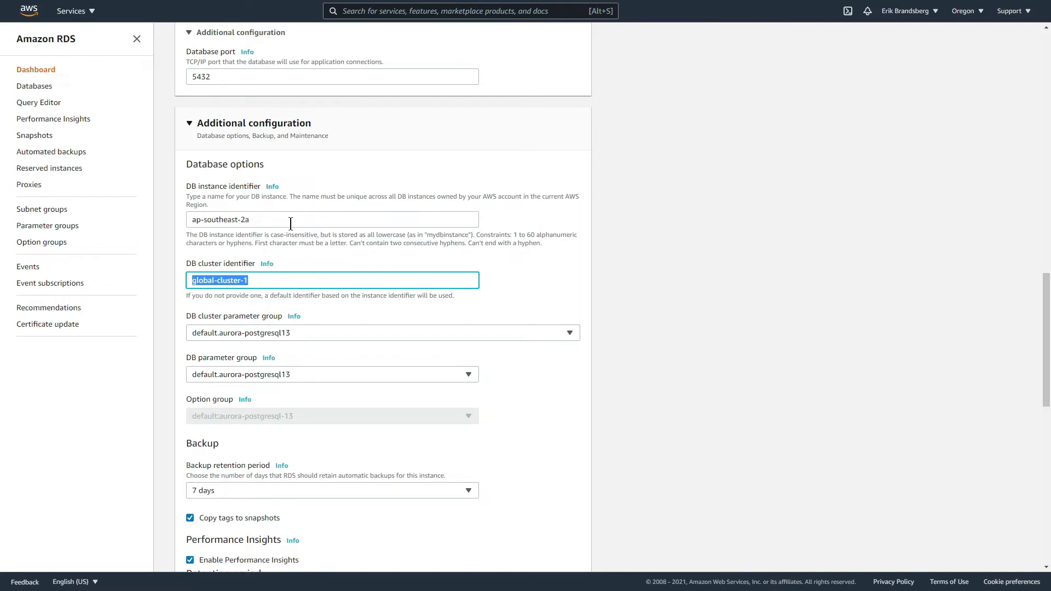
{"action": "left_click", "coordinate": [260, 280]}
{"action": "key", "text": "ctrl+a"}
{"action": "type", "text": "ap-"}
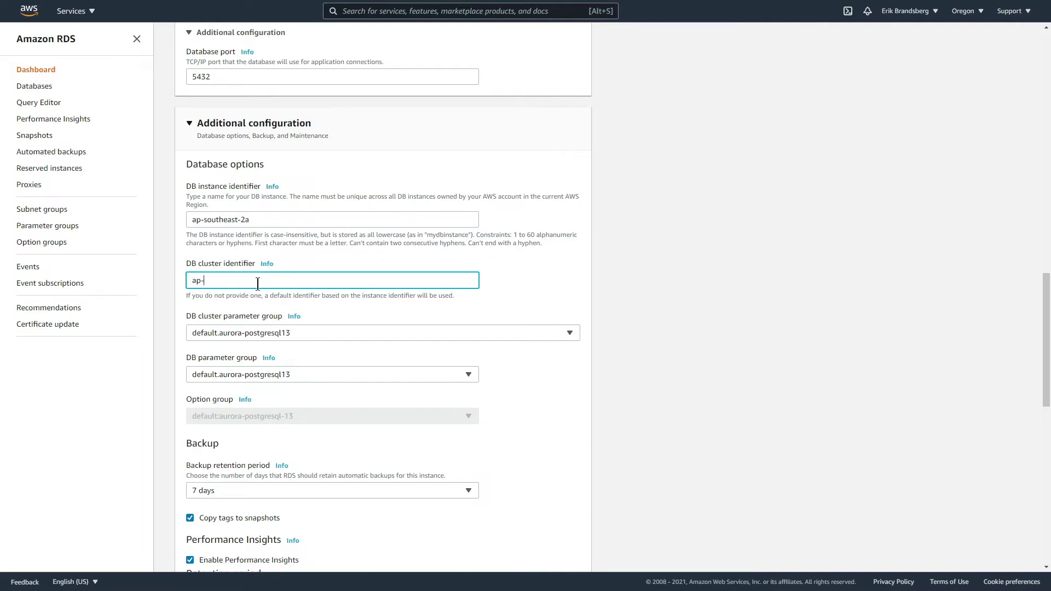
{"action": "type", "text": "southeast-2"}
{"action": "left_click_drag", "start_coordinate": [260, 282], "coordinate": [162, 277]}
Step: Set the backup retention period to 1 day and turn off Performance Insights and Enhanced monitoring
{"action": "scroll", "coordinate": [352, 298], "scroll_direction": "down", "scroll_amount": 4}
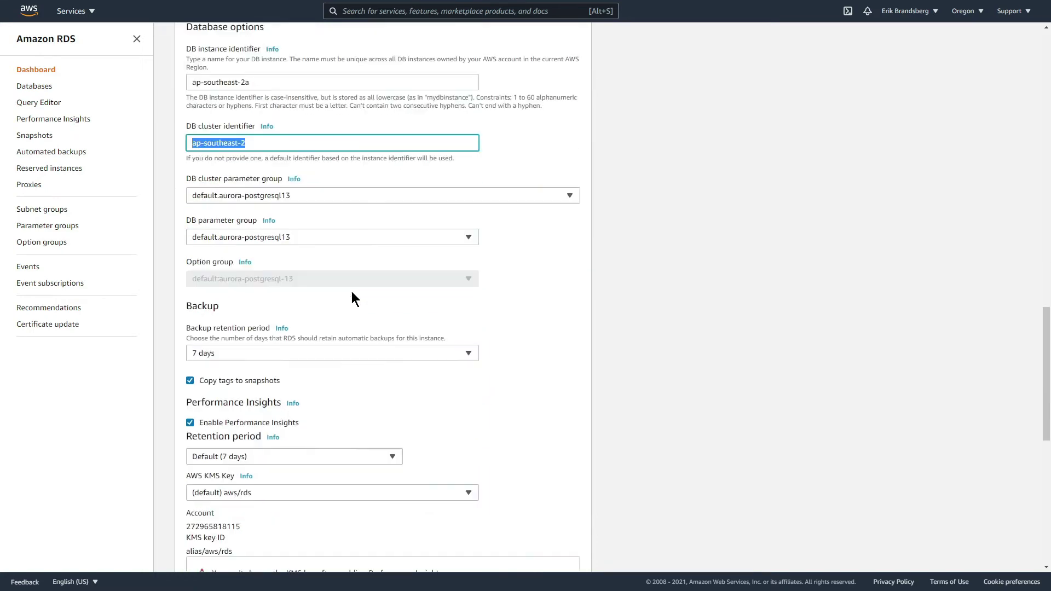
{"action": "left_click", "coordinate": [234, 273]}
{"action": "left_click", "coordinate": [227, 294]}
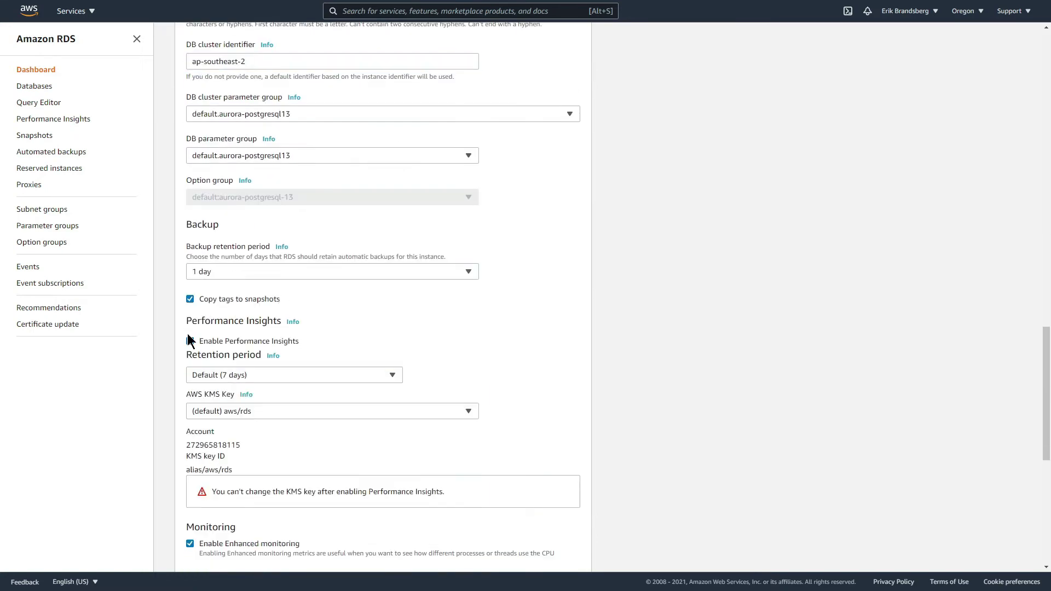
{"action": "left_click", "coordinate": [224, 344]}
{"action": "left_click", "coordinate": [190, 382]}
Step: Turn off auto minor version upgrade and add the configured region to the global database
{"action": "scroll", "coordinate": [338, 353], "scroll_direction": "down", "scroll_amount": 3}
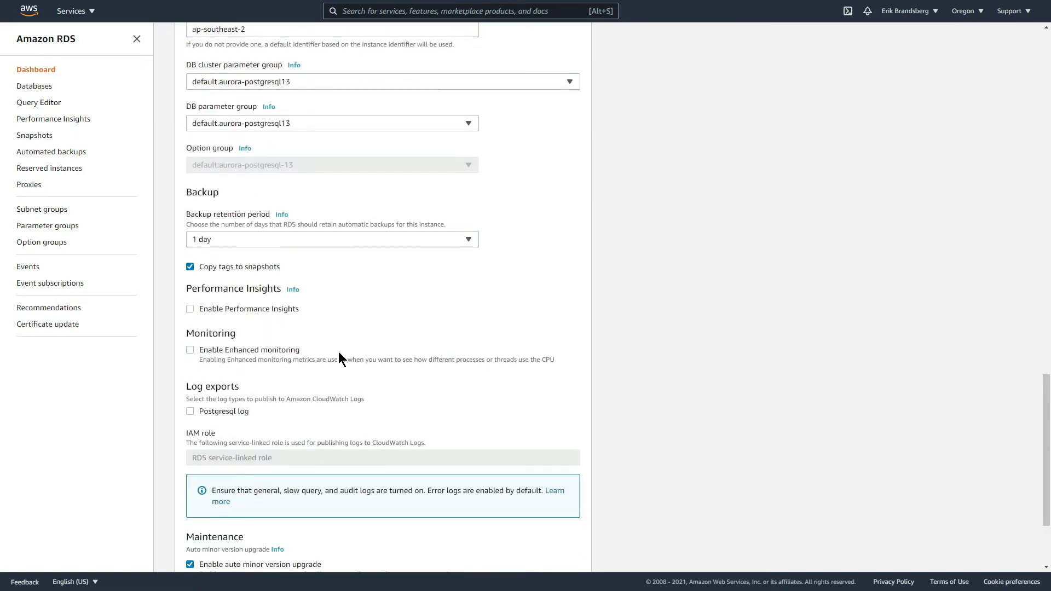
{"action": "left_click", "coordinate": [190, 432]}
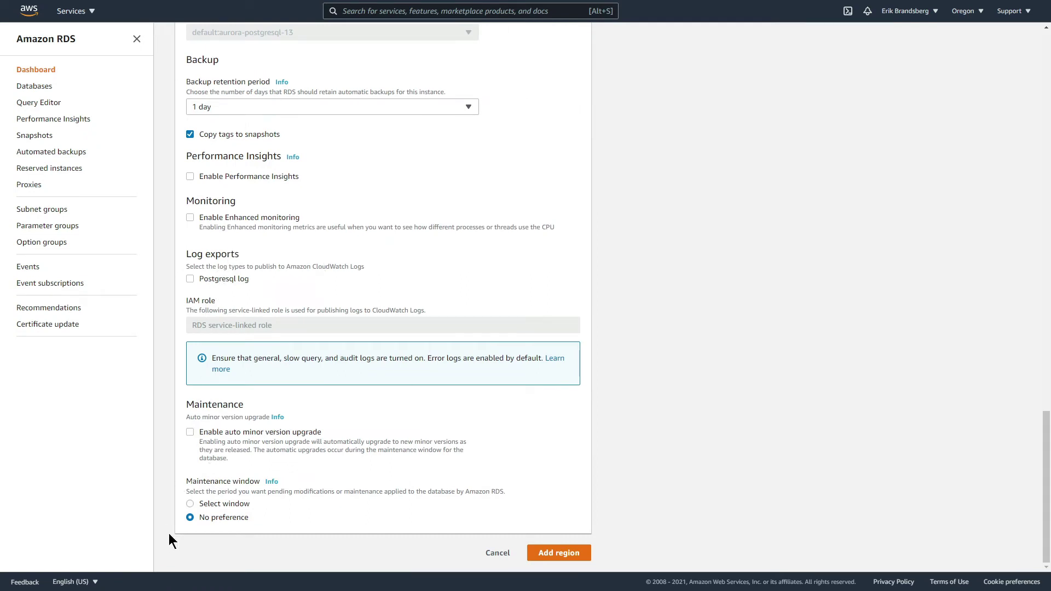
{"action": "left_click", "coordinate": [562, 553]}
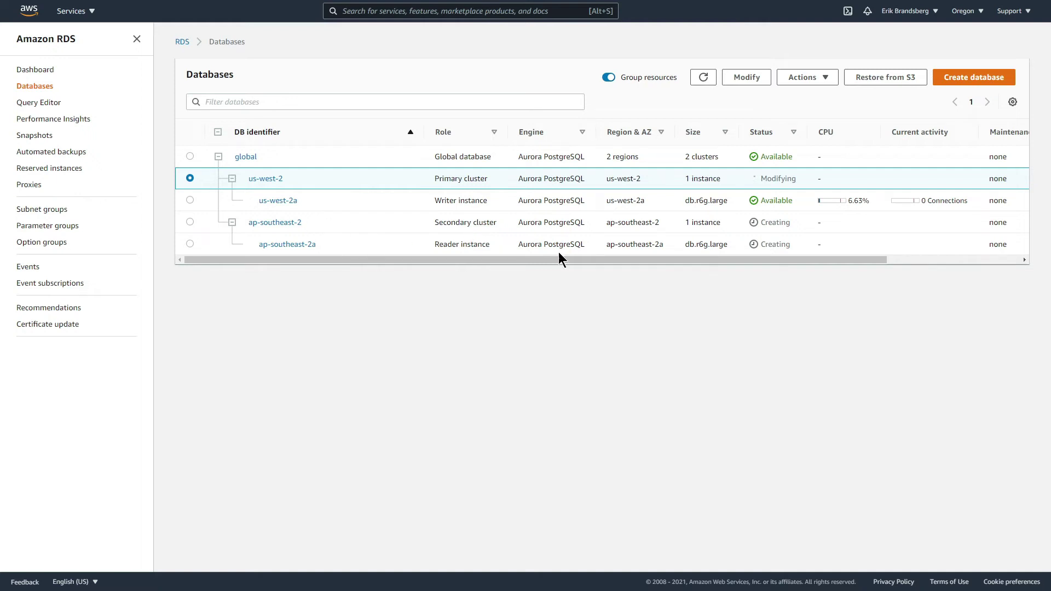
Step: Go to the EC2 security groups and change the console region to Asia Pacific (Sydney)
{"action": "left_click", "coordinate": [74, 15]}
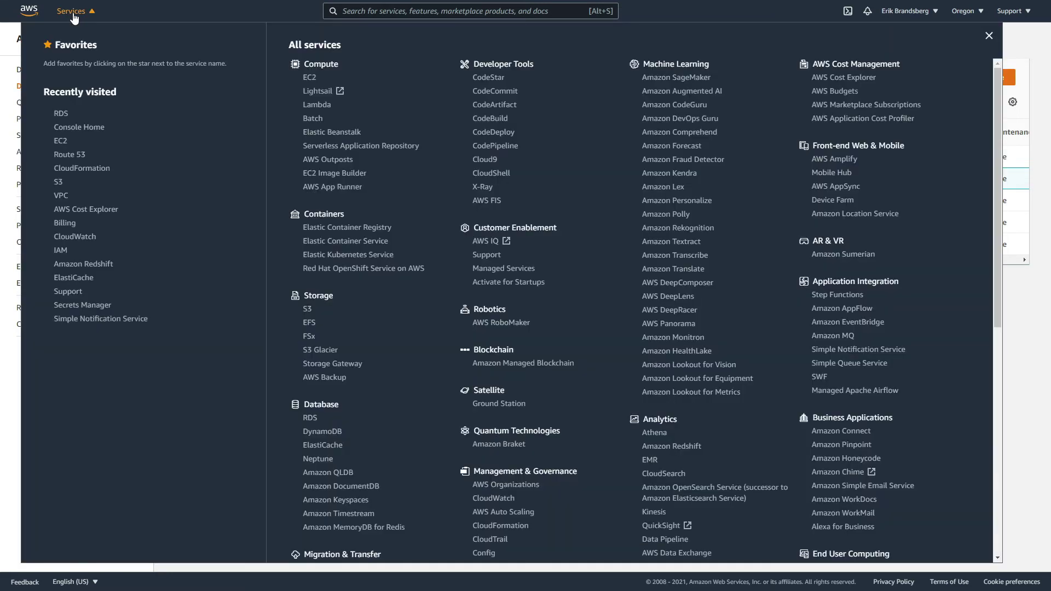
{"action": "left_click", "coordinate": [62, 142]}
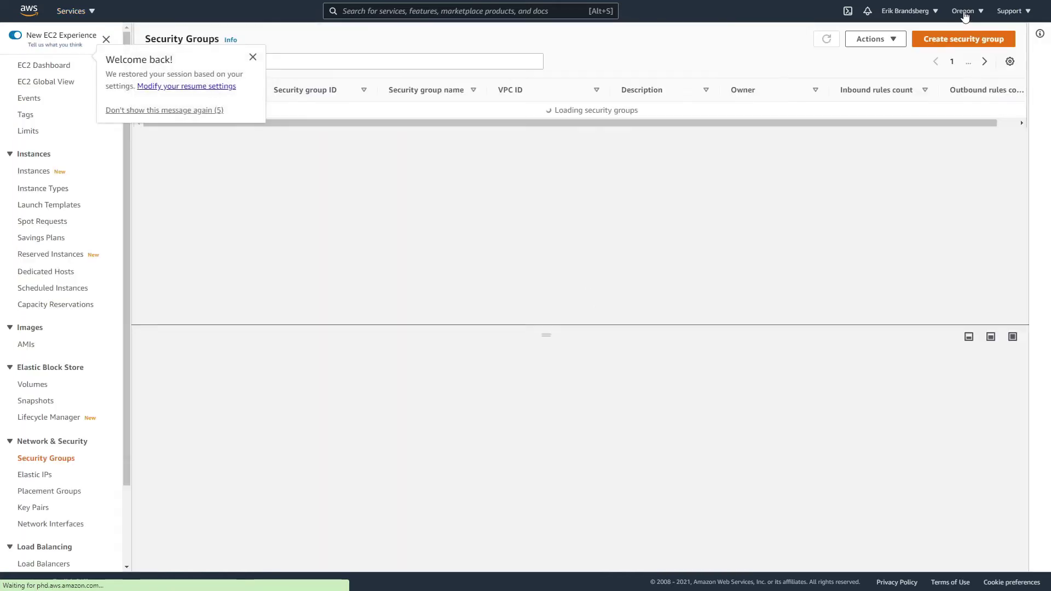
{"action": "left_click", "coordinate": [965, 13]}
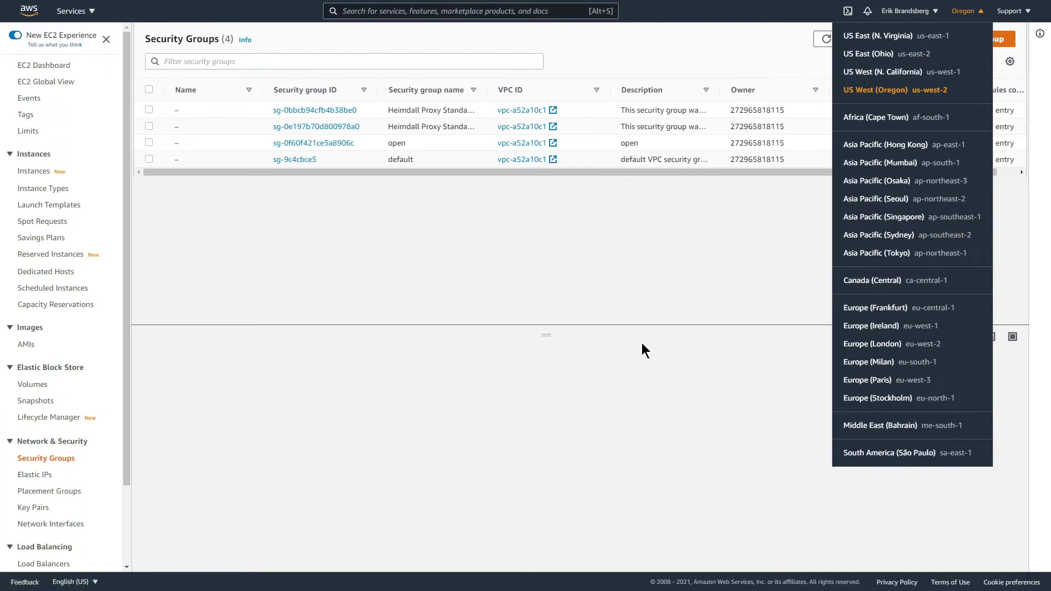
{"action": "left_click", "coordinate": [879, 235]}
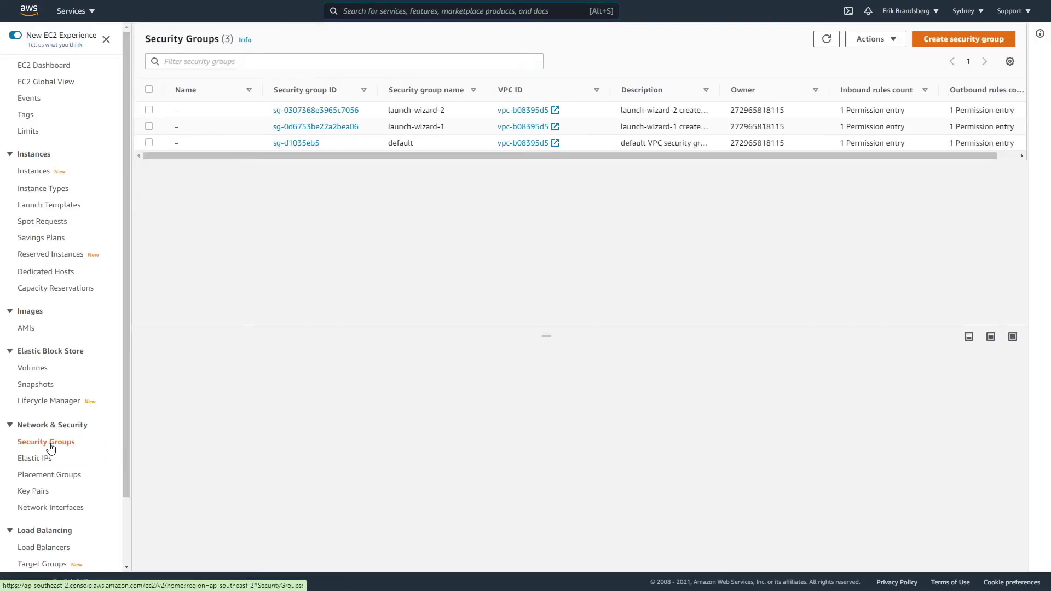
Step: Start a new security group with the name open and the description open
{"action": "left_click", "coordinate": [937, 43]}
{"action": "left_click", "coordinate": [90, 169]}
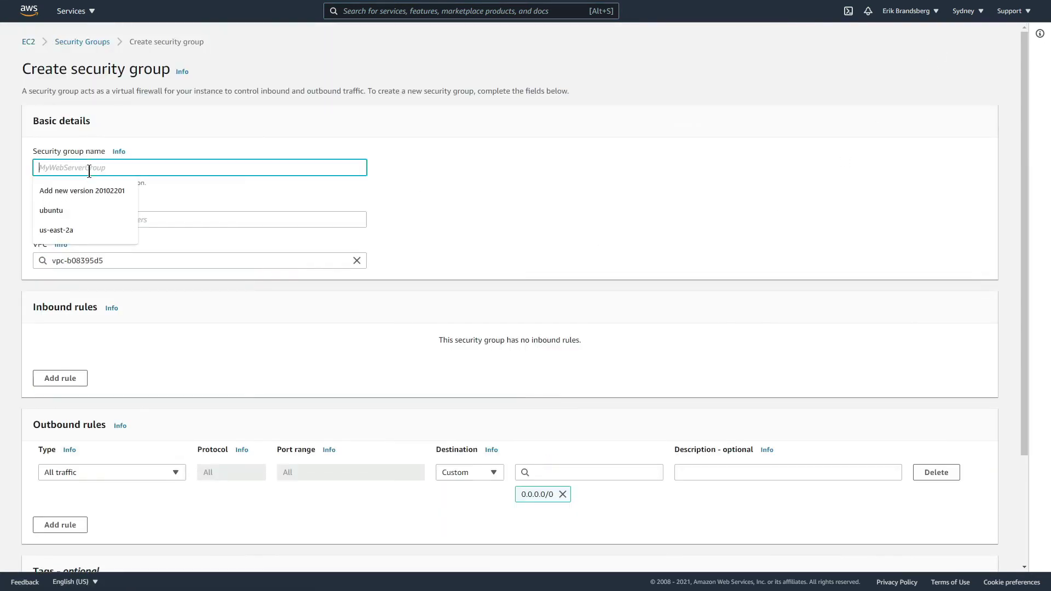
{"action": "type", "text": "open"}
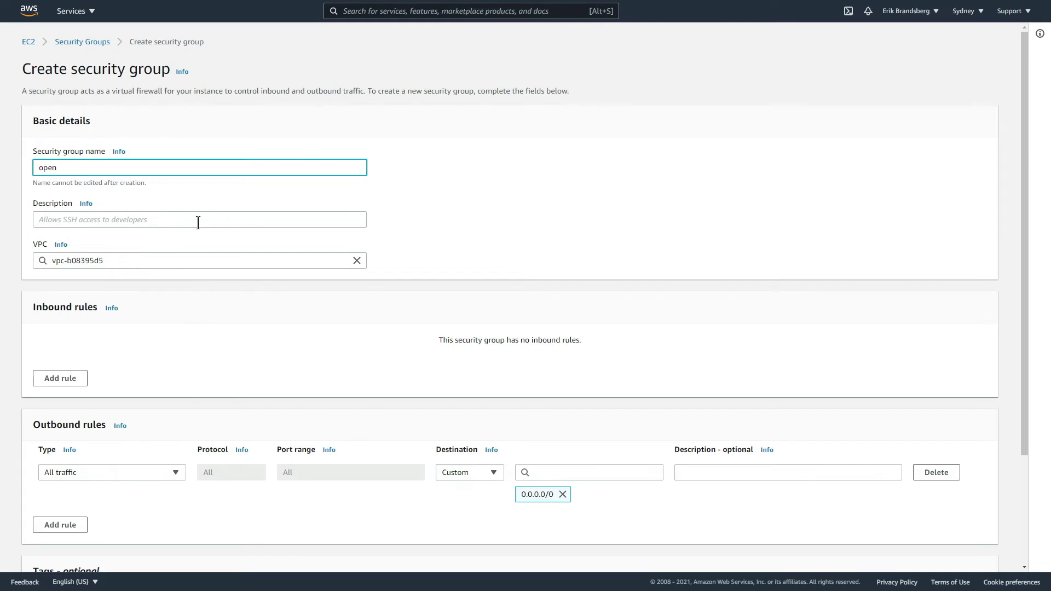
{"action": "left_click", "coordinate": [175, 223]}
{"action": "type", "text": "open"}
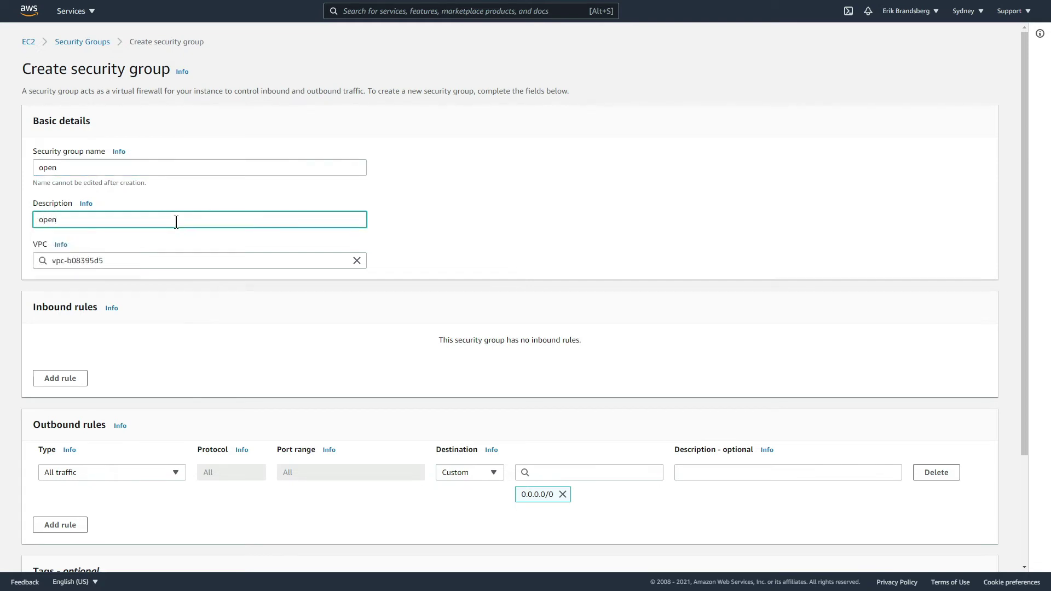
{"action": "left_click", "coordinate": [486, 196]}
Step: Add an inbound rule allowing All traffic from source 0.0.0.0/0
{"action": "left_click", "coordinate": [60, 378]}
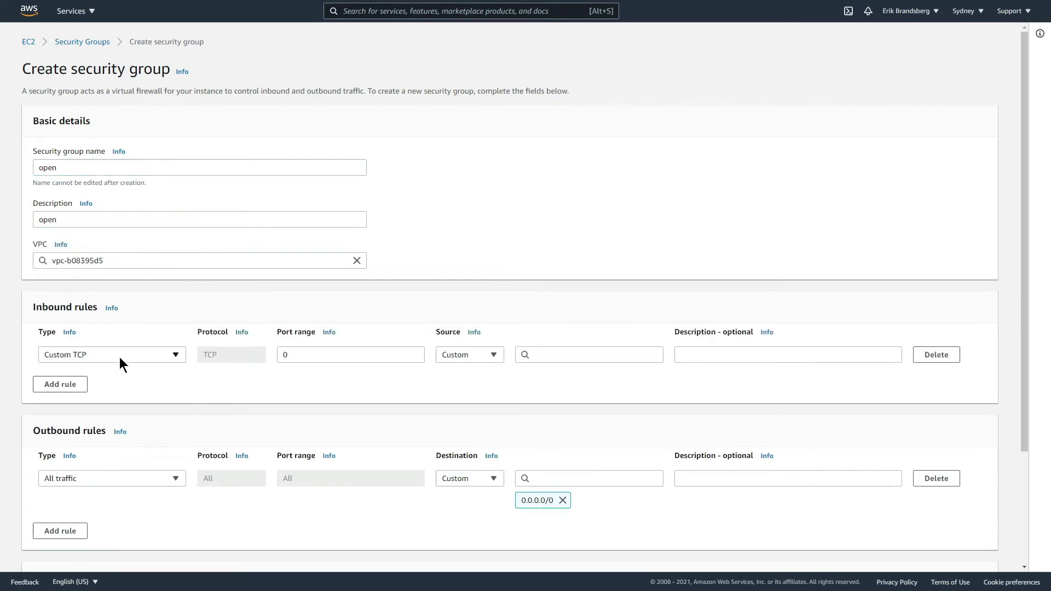
{"action": "left_click", "coordinate": [155, 357]}
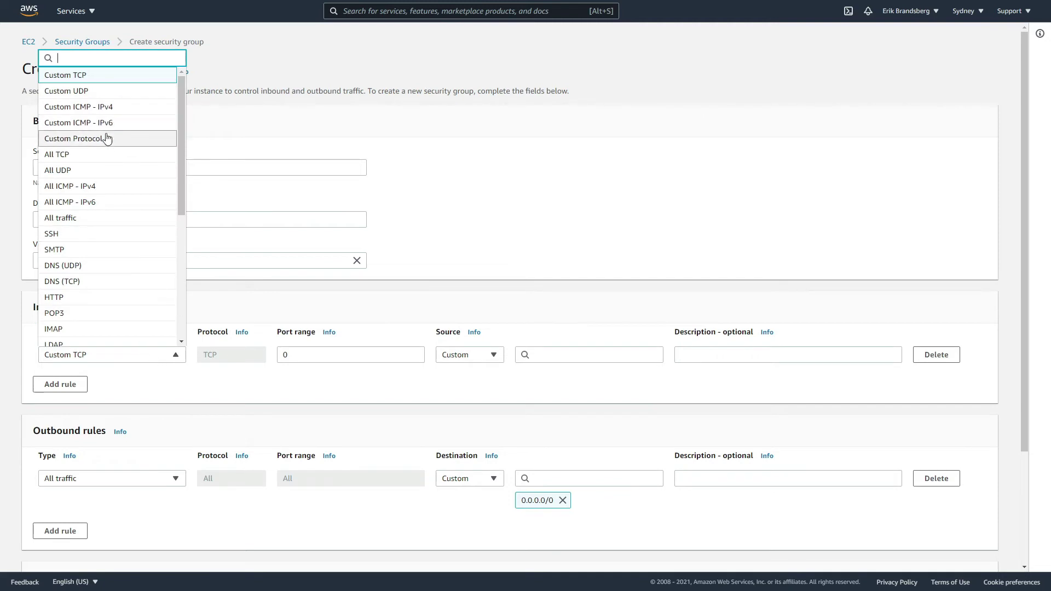
{"action": "left_click", "coordinate": [87, 217]}
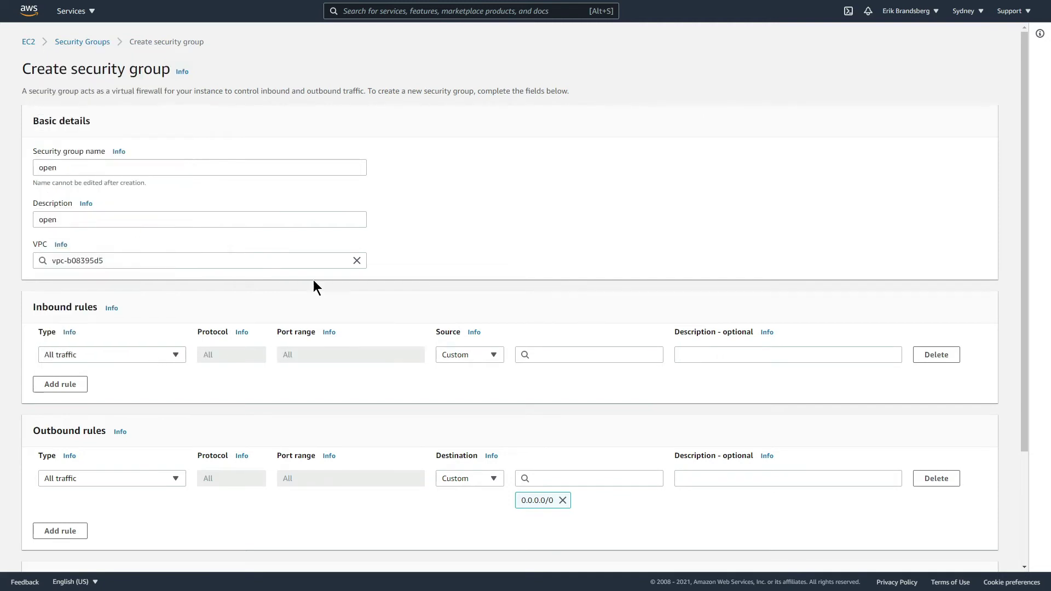
{"action": "left_click", "coordinate": [574, 355]}
{"action": "type", "text": "0.0"}
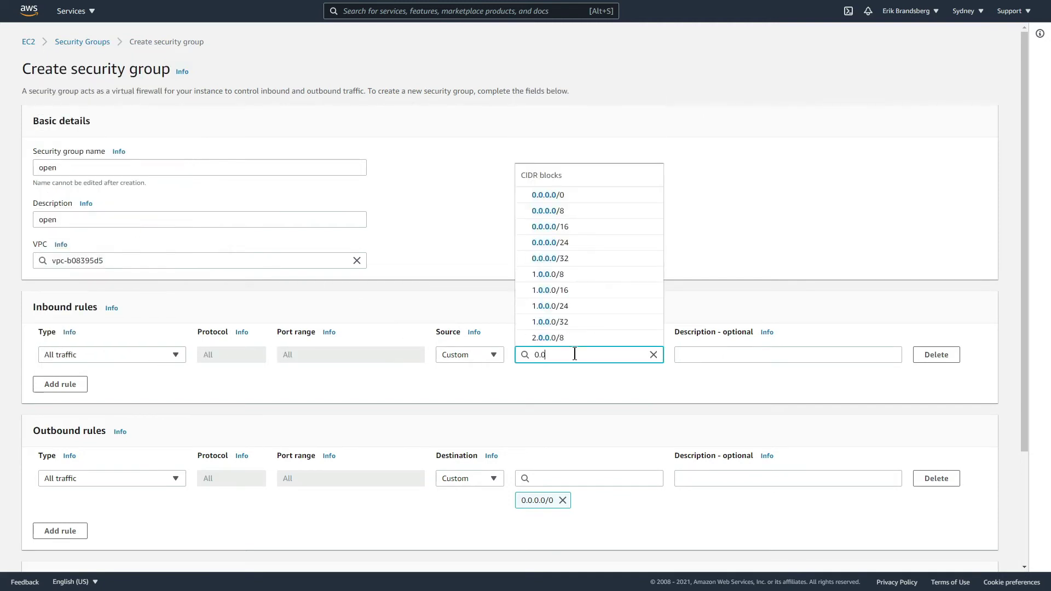
{"action": "left_click", "coordinate": [553, 195]}
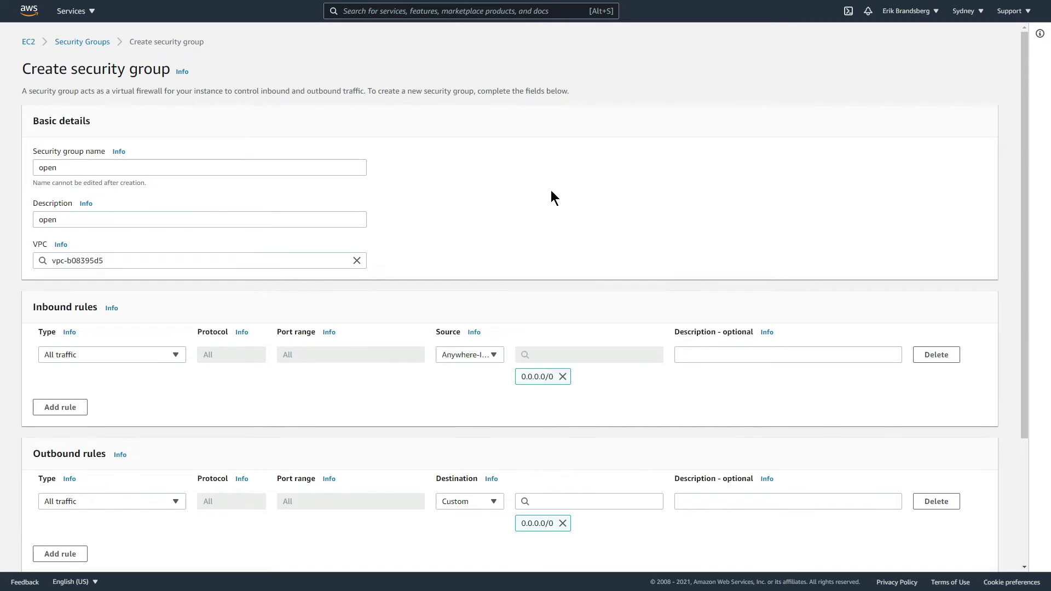
Step: Describe the inbound rule as "security alert! Open security group!" and create the security group
{"action": "left_click", "coordinate": [760, 355]}
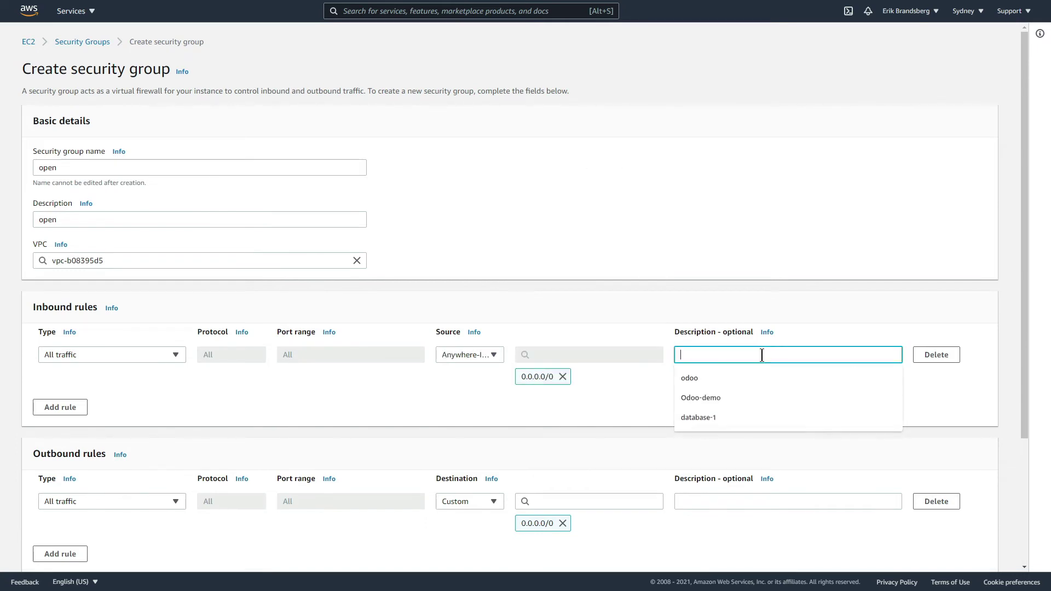
{"action": "type", "text": "seciroty"}
{"action": "key", "text": "BackSpace"}
{"action": "key", "text": "BackSpace"}
{"action": "key", "text": "BackSpace"}
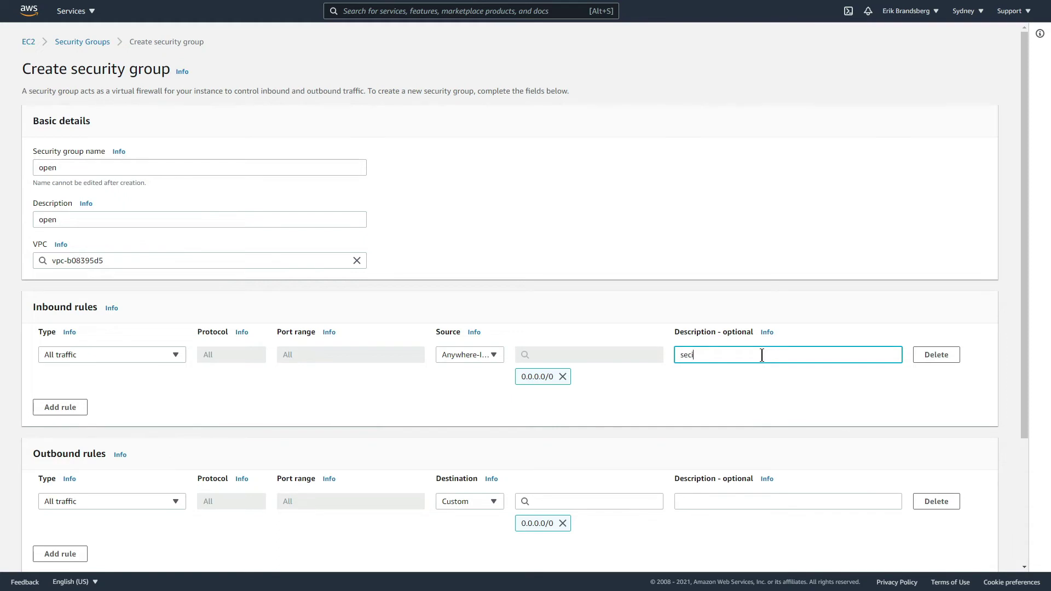
{"action": "type", "text": "urity alert!  Open security group!"}
{"action": "scroll", "coordinate": [636, 394], "scroll_direction": "down", "scroll_amount": 3}
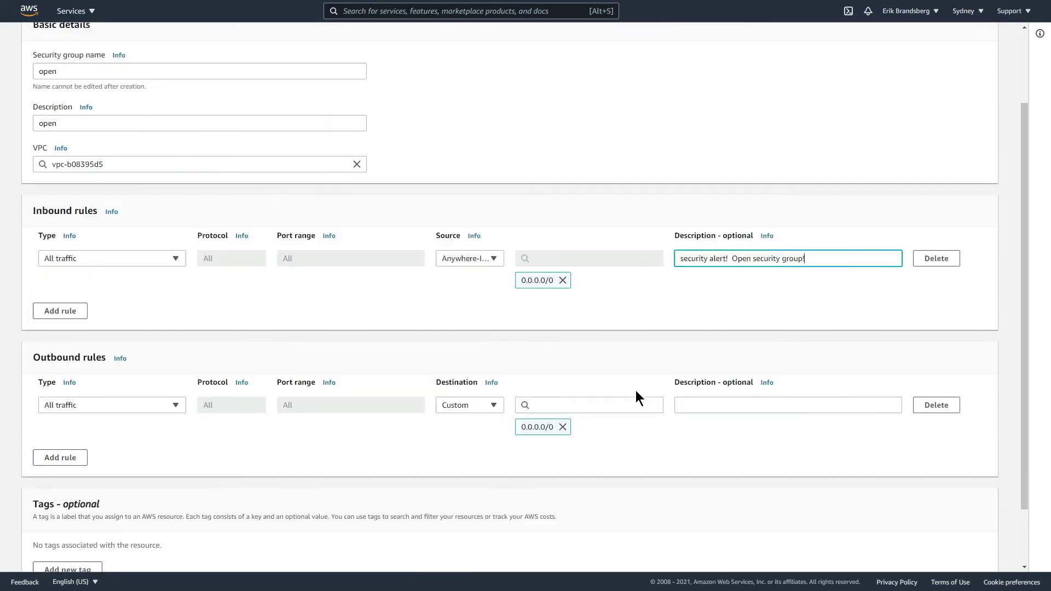
{"action": "scroll", "coordinate": [551, 534], "scroll_direction": "down", "scroll_amount": 2}
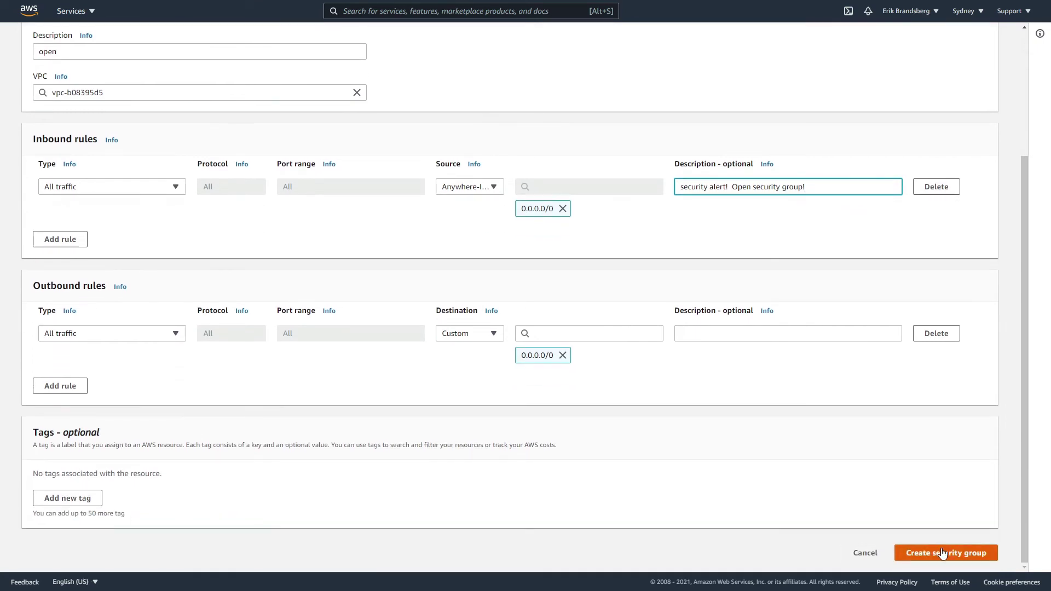
{"action": "left_click", "coordinate": [941, 553]}
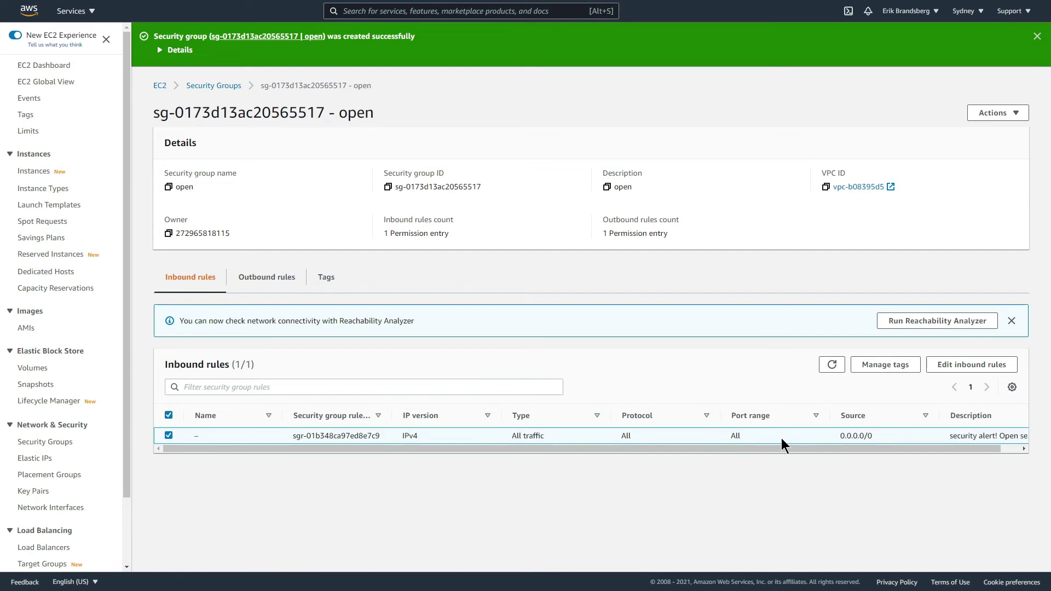
Step: Return to RDS in the Sydney region, list its DB instances and check the ap-southeast-2a reader instance
{"action": "left_click", "coordinate": [74, 12]}
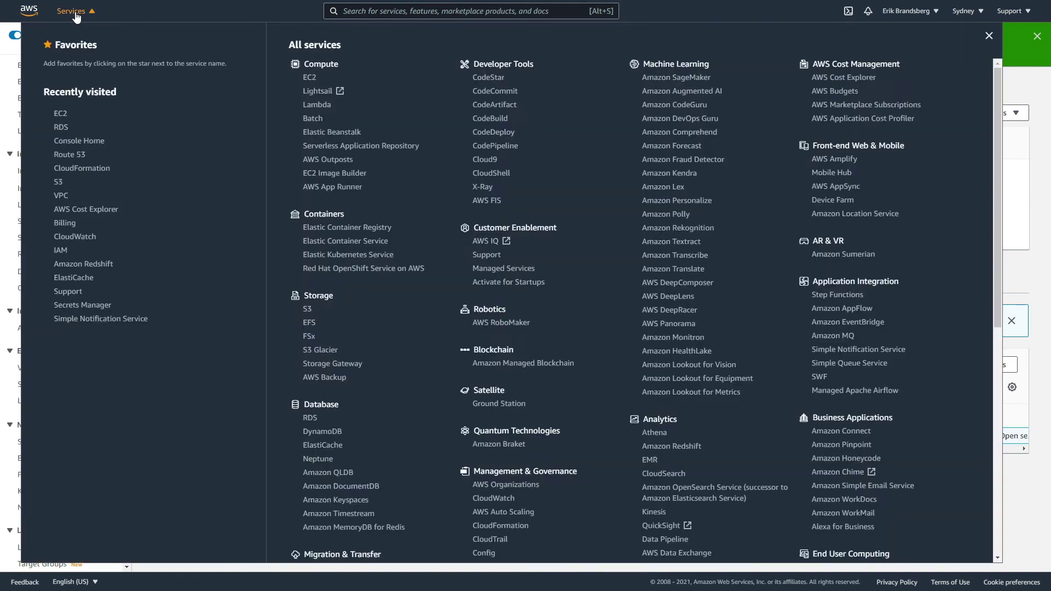
{"action": "left_click", "coordinate": [60, 130]}
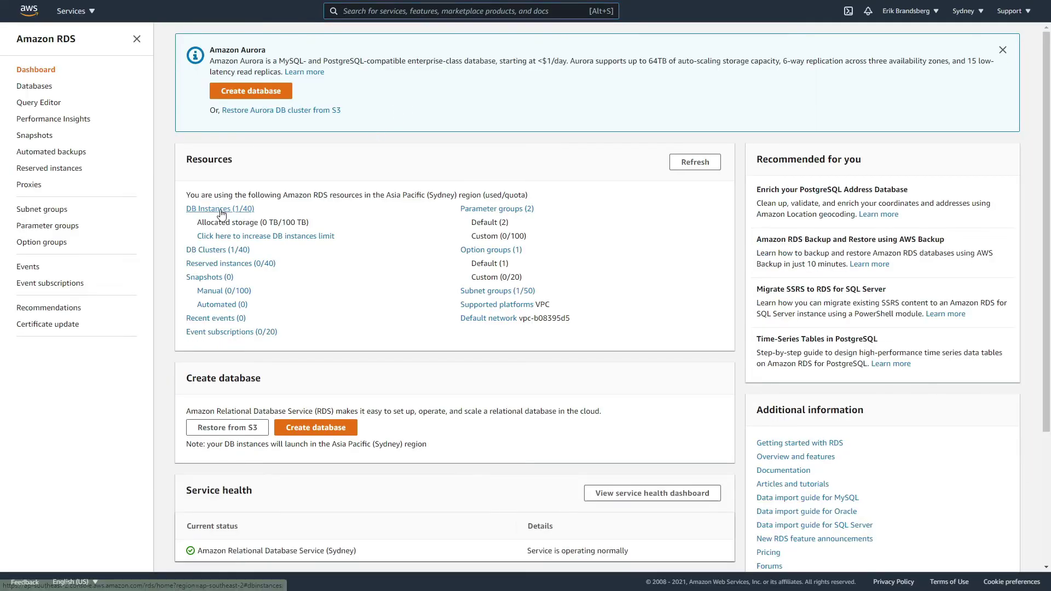
{"action": "left_click", "coordinate": [222, 209]}
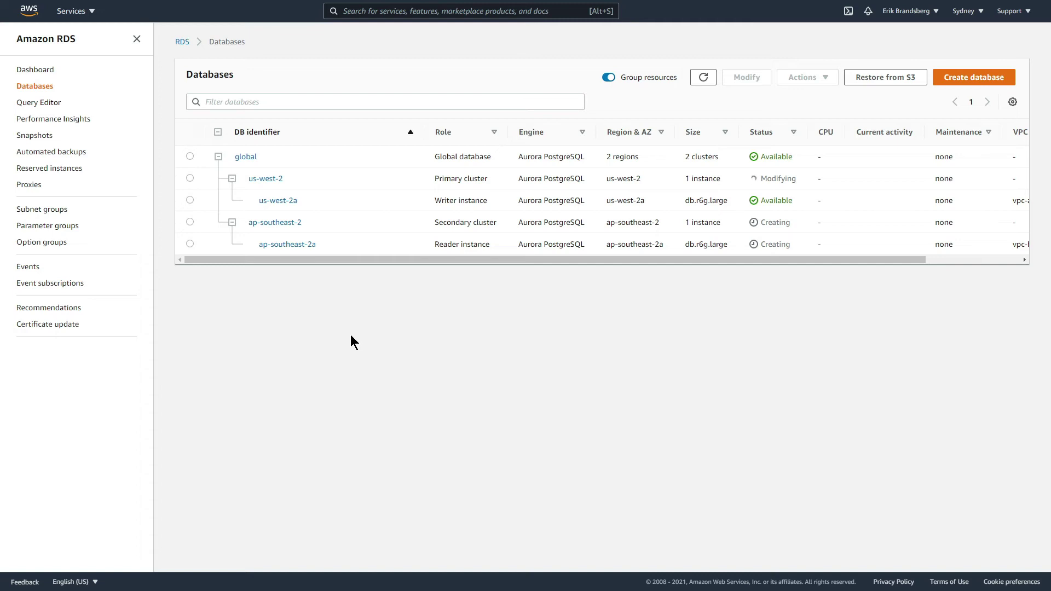
{"action": "left_click_drag", "start_coordinate": [255, 247], "coordinate": [312, 246]}
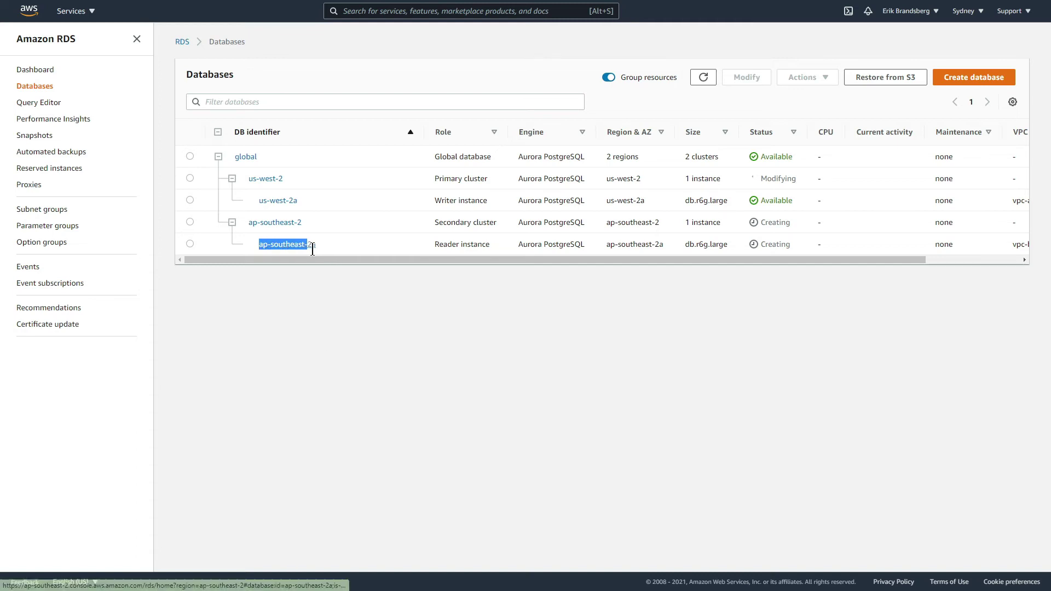
{"action": "left_click", "coordinate": [318, 245]}
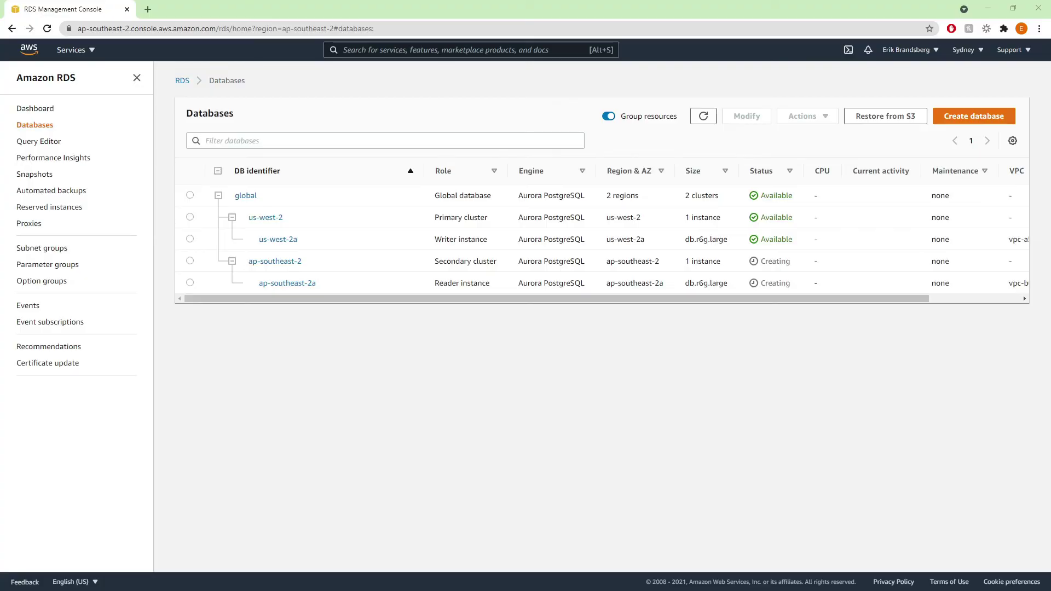
Step: Start adding an AWS Region to the global database, with Asia Pacific (Mumbai) as the secondary region
{"action": "left_click", "coordinate": [190, 196]}
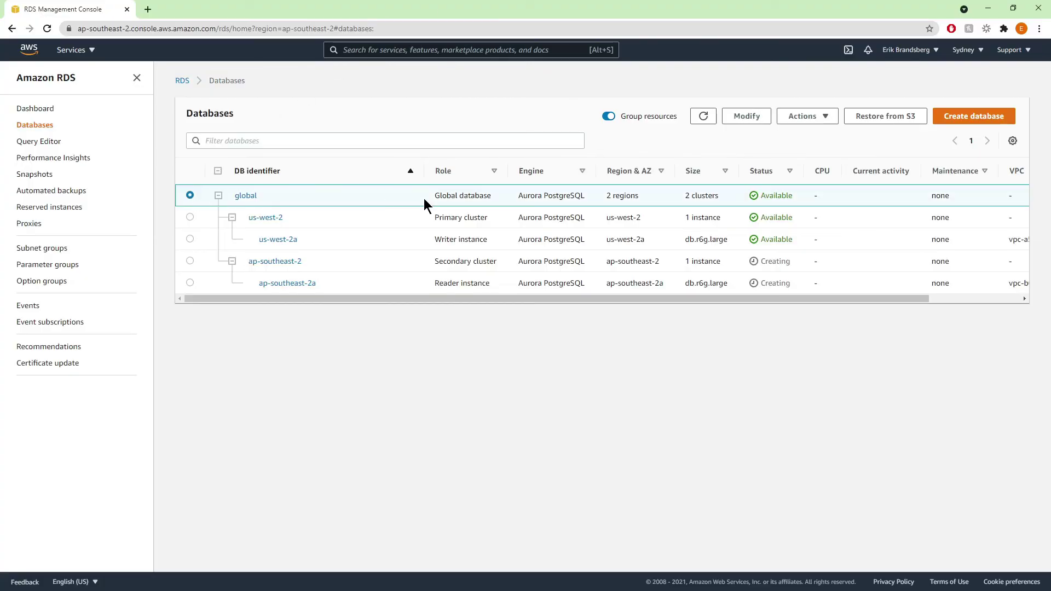
{"action": "left_click", "coordinate": [827, 118]}
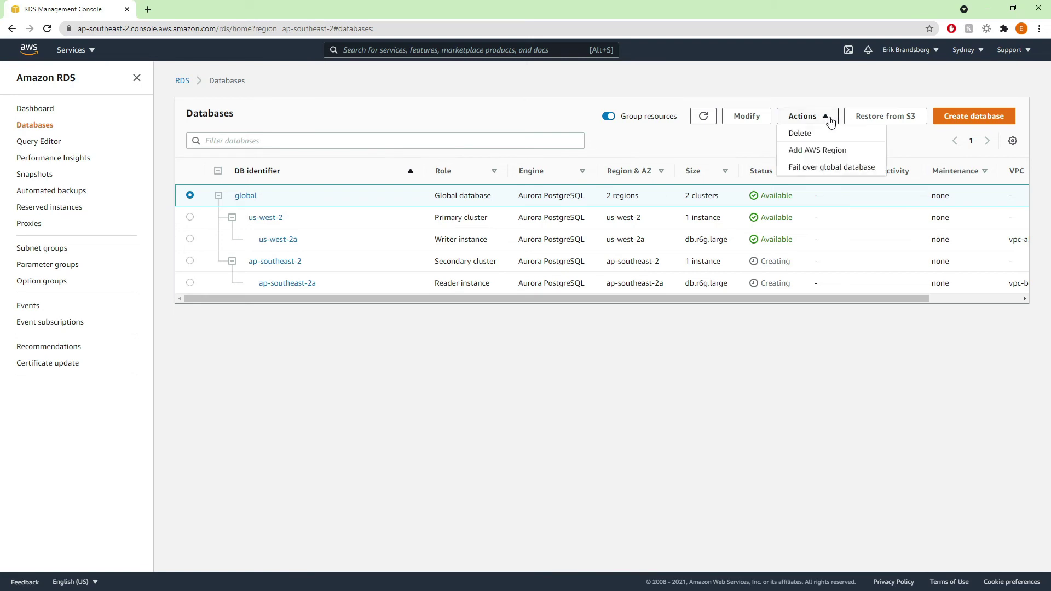
{"action": "left_click", "coordinate": [818, 152]}
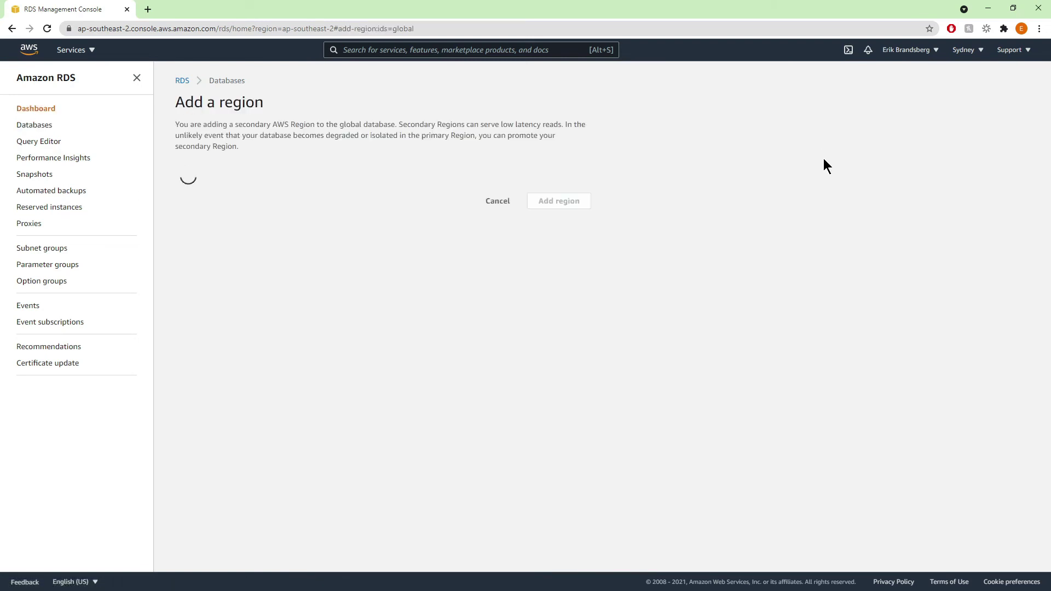
{"action": "left_click", "coordinate": [251, 227]}
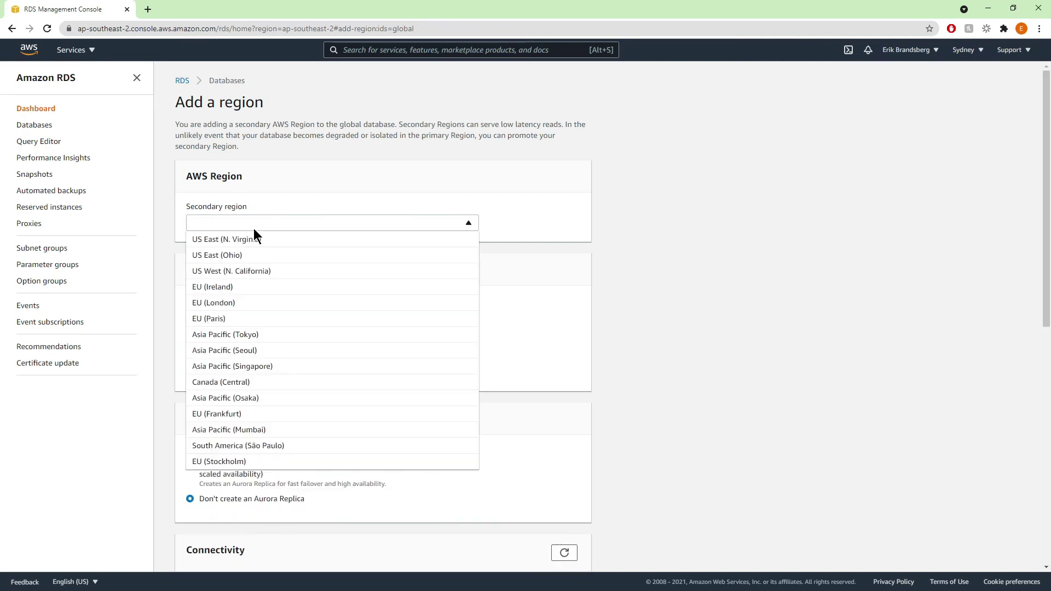
{"action": "left_click", "coordinate": [289, 433]}
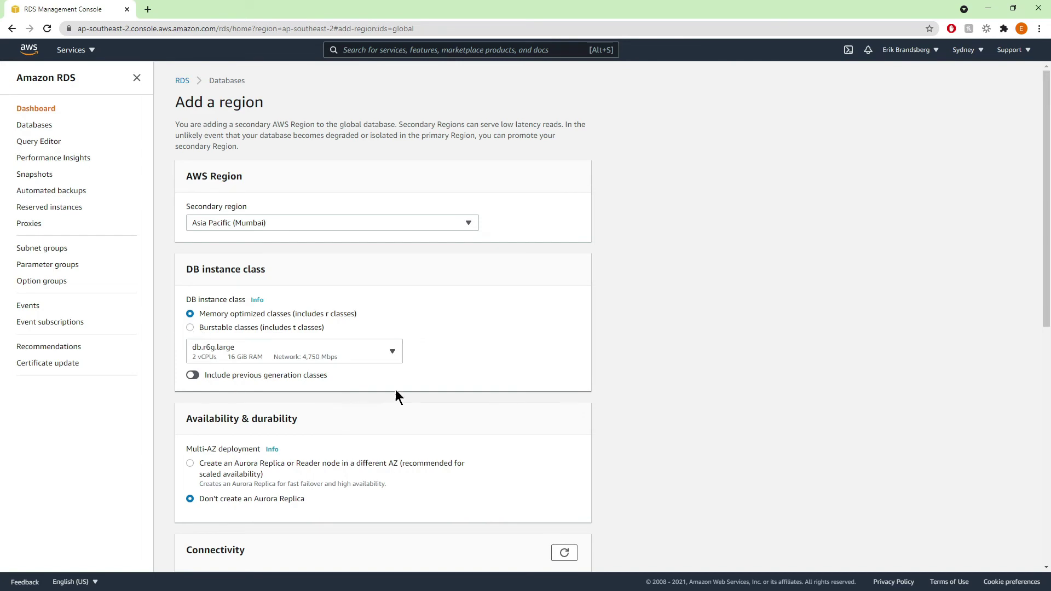
Step: Enable public access for the new region's cluster and replace the default VPC security group with open
{"action": "scroll", "coordinate": [437, 327], "scroll_direction": "down", "scroll_amount": 3}
{"action": "scroll", "coordinate": [437, 328], "scroll_direction": "down", "scroll_amount": 3}
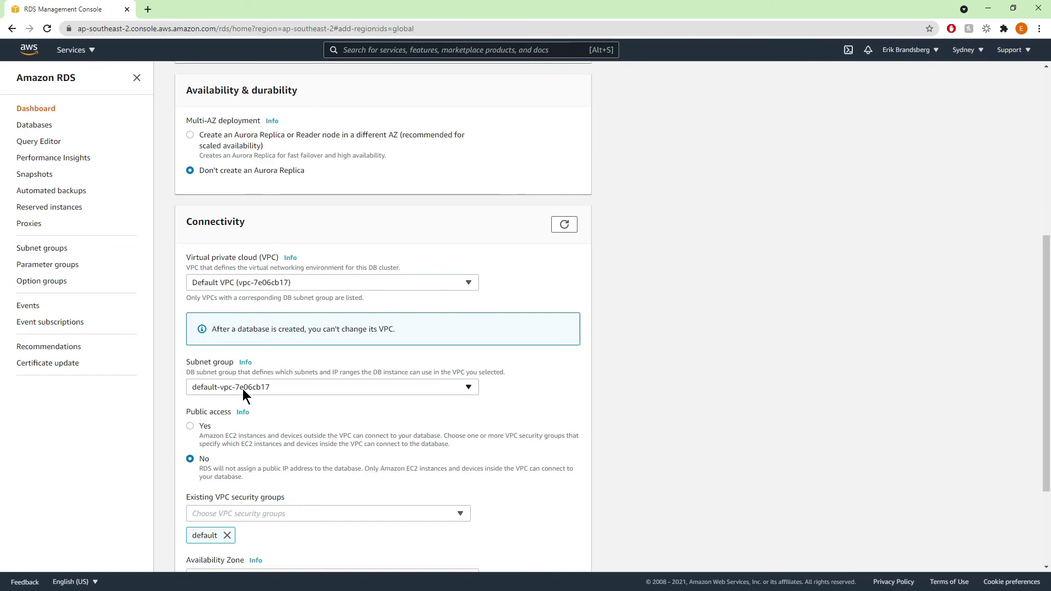
{"action": "left_click", "coordinate": [190, 426]}
{"action": "scroll", "coordinate": [188, 425], "scroll_direction": "down", "scroll_amount": 3}
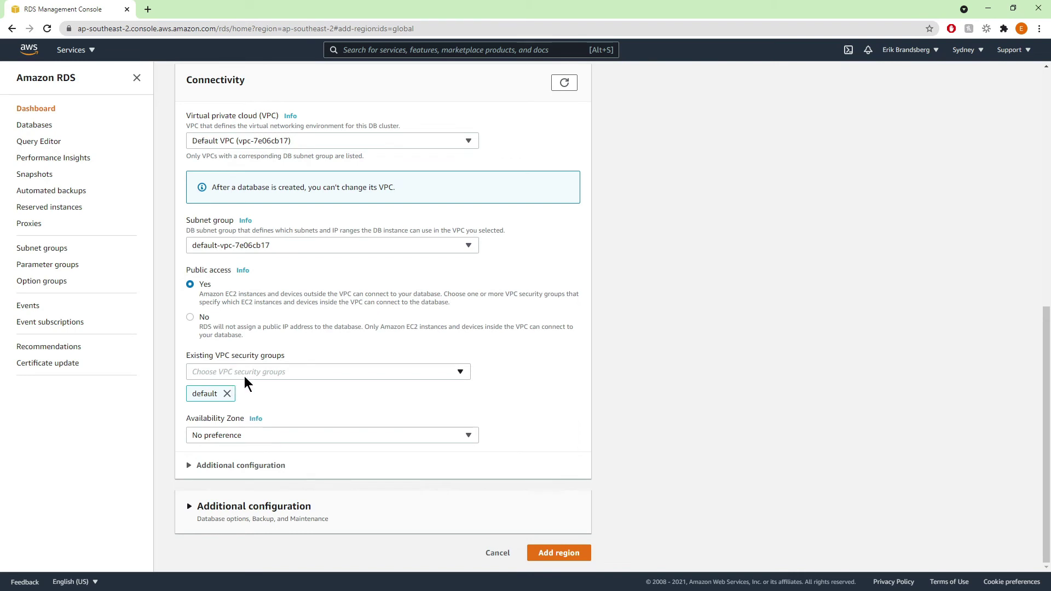
{"action": "left_click", "coordinate": [227, 393]}
{"action": "left_click", "coordinate": [245, 393]}
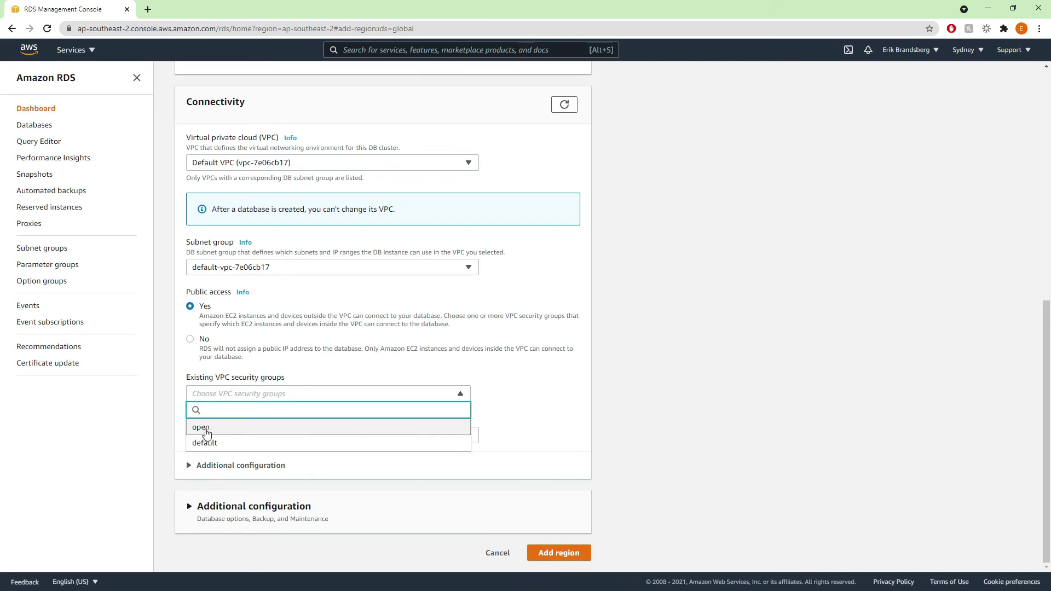
{"action": "left_click", "coordinate": [206, 428]}
{"action": "left_click", "coordinate": [575, 377]}
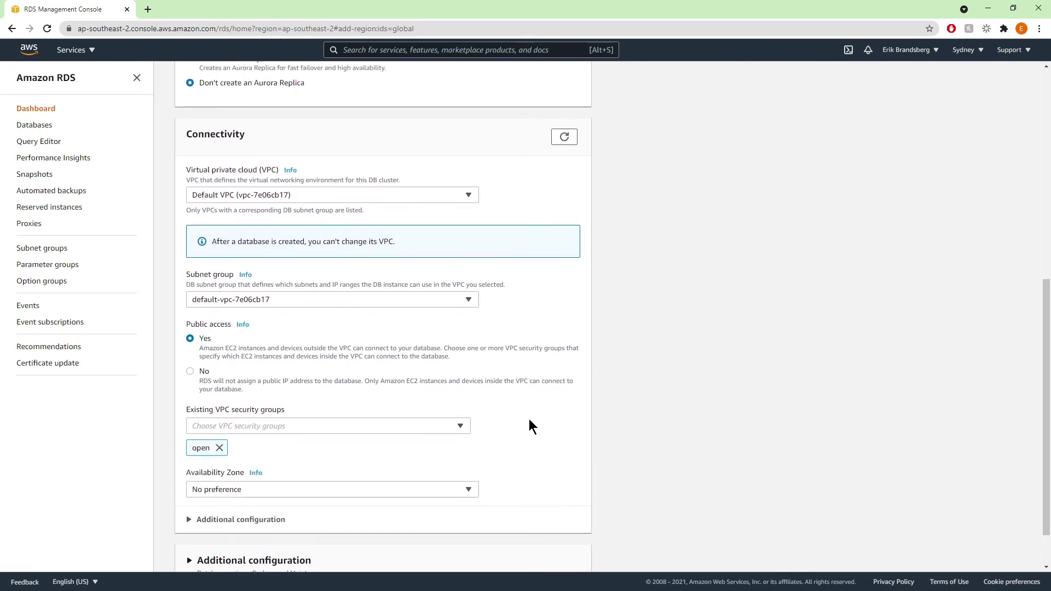
Step: Set the Availability Zone to ap-south-1a and show the additional connectivity settings with the database port
{"action": "scroll", "coordinate": [518, 396], "scroll_direction": "down", "scroll_amount": 1}
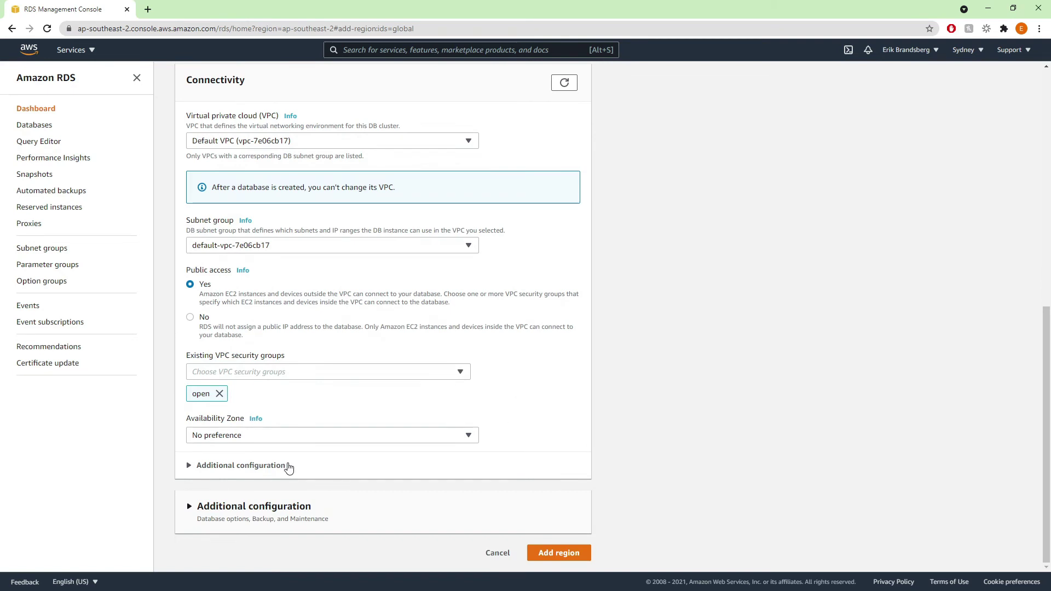
{"action": "left_click", "coordinate": [238, 435]}
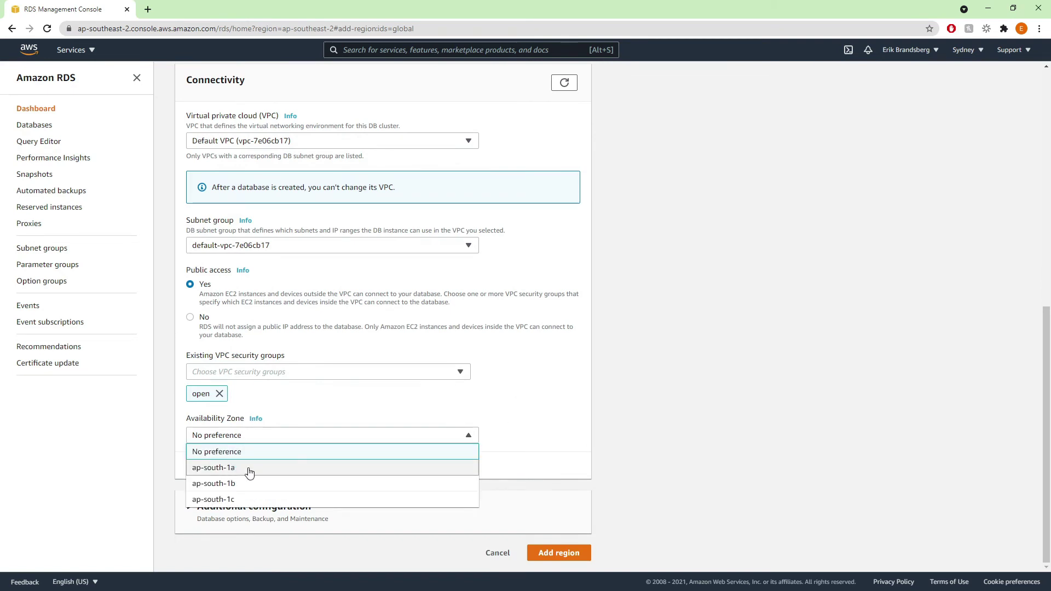
{"action": "left_click", "coordinate": [250, 469]}
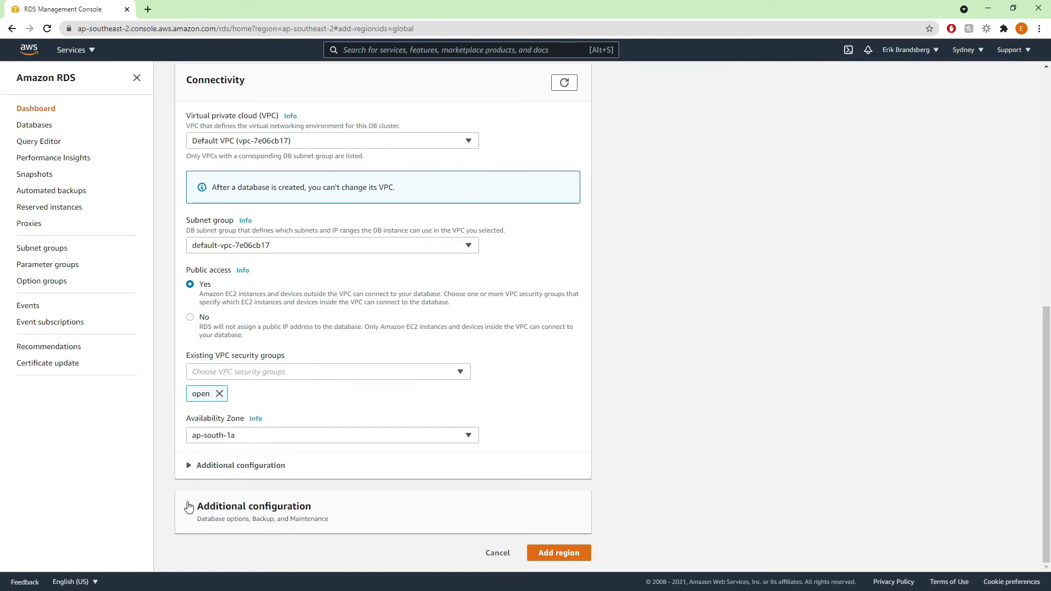
{"action": "left_click", "coordinate": [246, 466]}
{"action": "scroll", "coordinate": [550, 400], "scroll_direction": "down", "scroll_amount": 1}
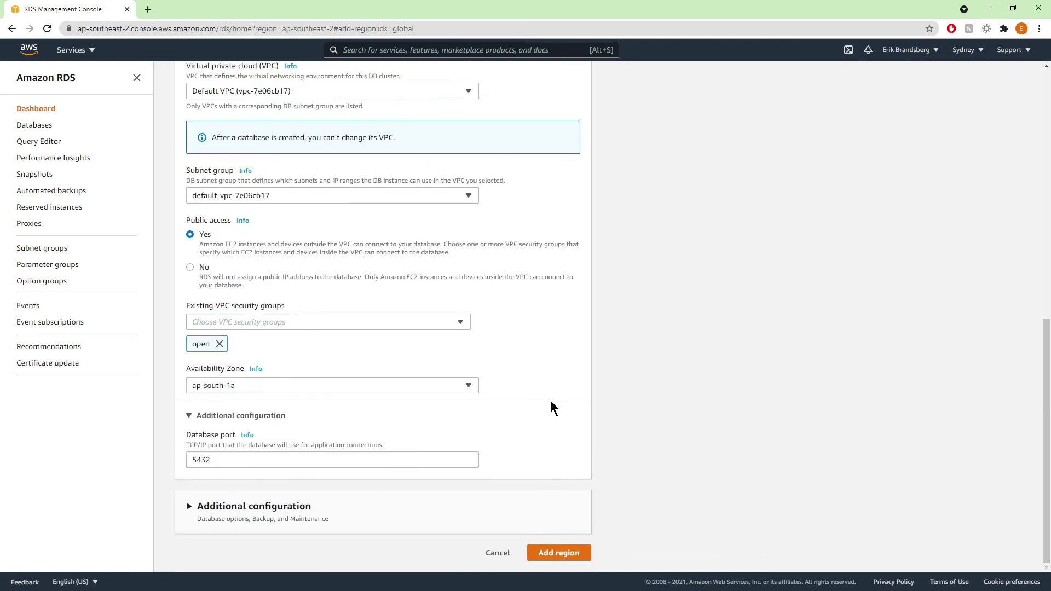
Step: In the database options, set the DB instance identifier to ap-south-1a and the DB cluster identifier to ap-south-1
{"action": "left_click", "coordinate": [189, 506]}
{"action": "scroll", "coordinate": [715, 362], "scroll_direction": "down", "scroll_amount": 1}
{"action": "scroll", "coordinate": [713, 353], "scroll_direction": "down", "scroll_amount": 6}
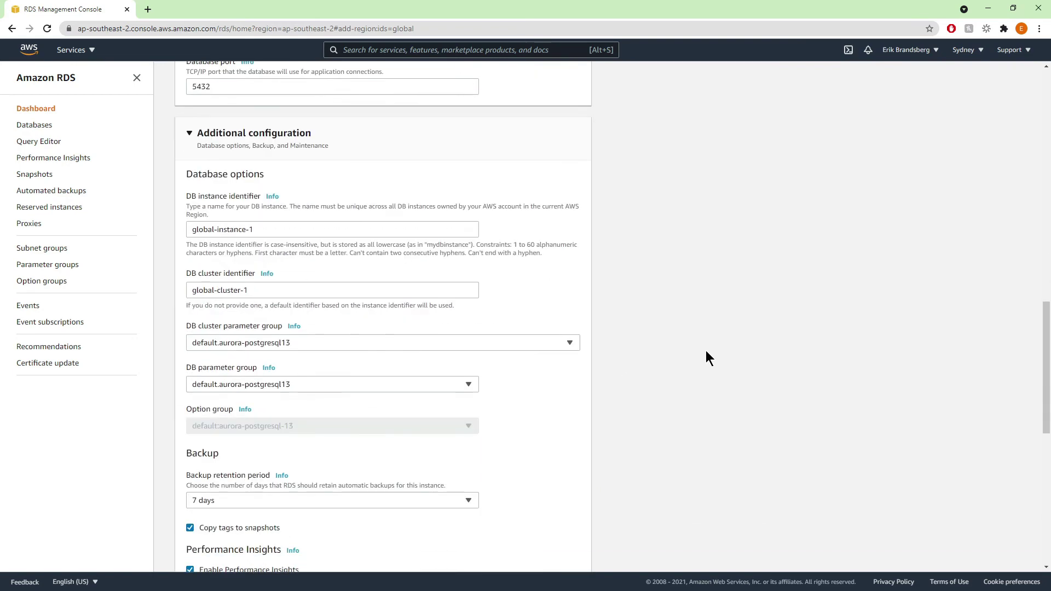
{"action": "left_click_drag", "start_coordinate": [270, 219], "coordinate": [188, 216]}
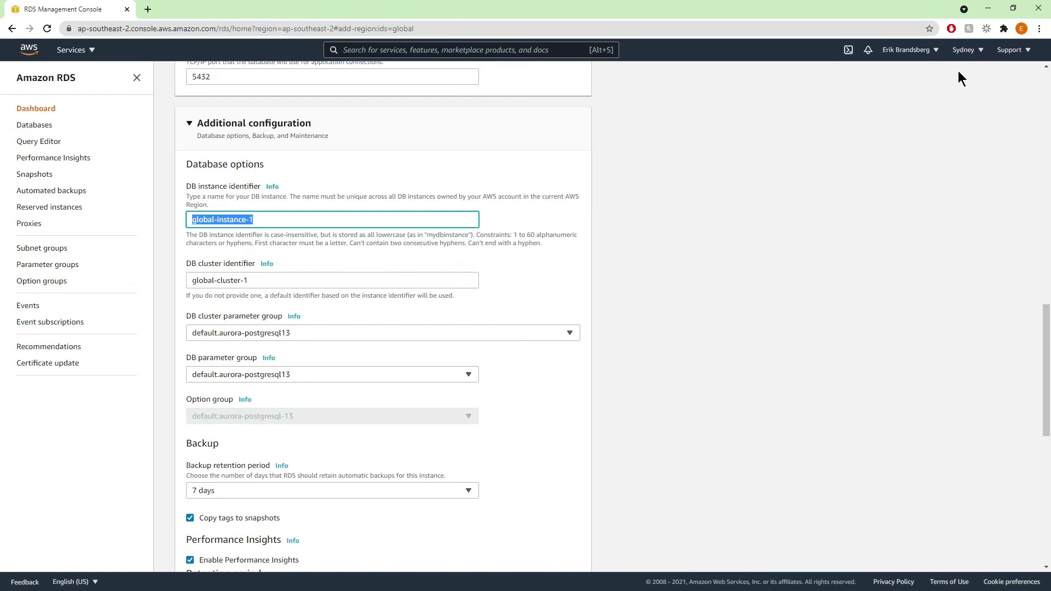
{"action": "left_click", "coordinate": [964, 50]}
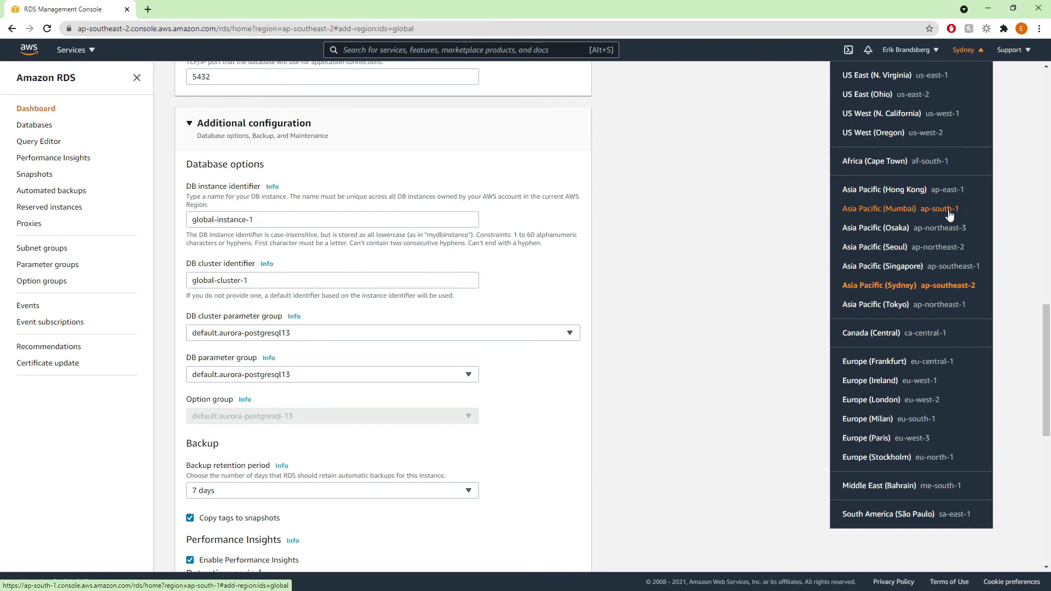
{"action": "mouse_move", "coordinate": [280, 220]}
{"action": "left_mouse_down"}
{"action": "mouse_move", "coordinate": [181, 221]}
{"action": "mouse_move", "coordinate": [285, 217]}
{"action": "left_mouse_up"}
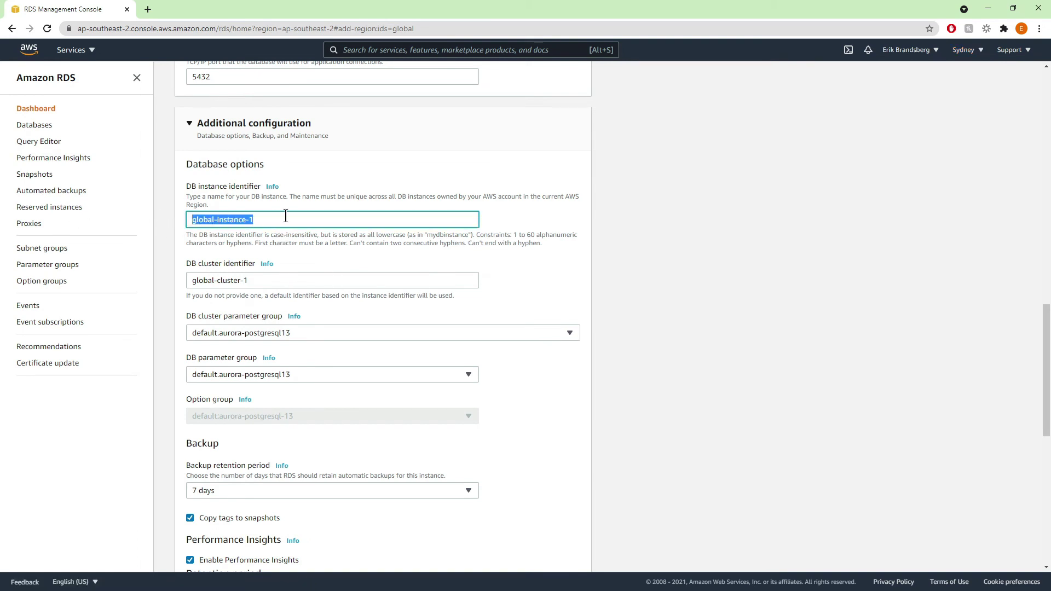
{"action": "scroll", "coordinate": [309, 200], "scroll_direction": "up", "scroll_amount": 2}
{"action": "type", "text": "a"}
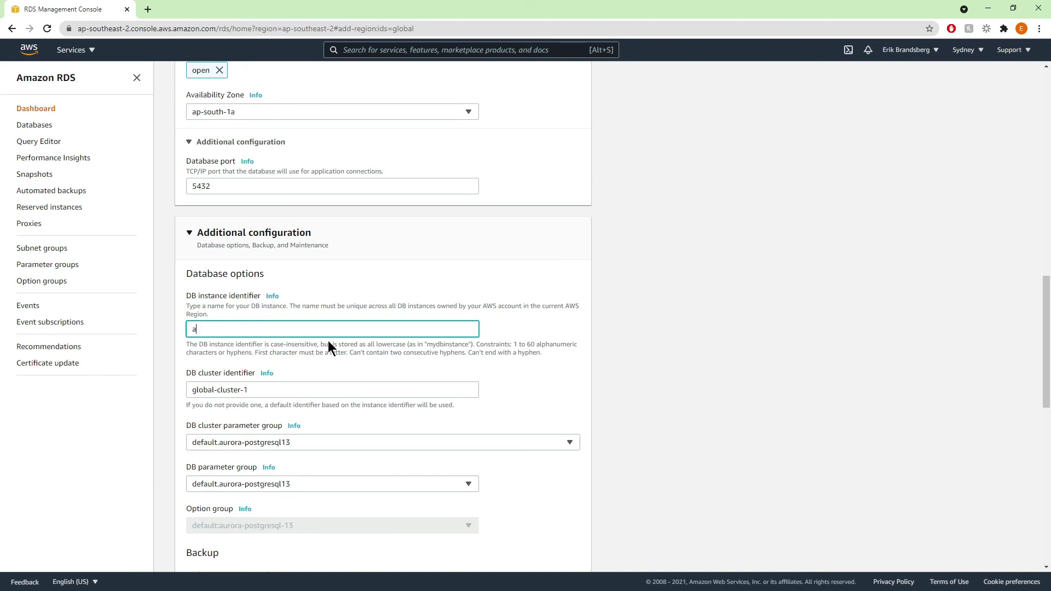
{"action": "type", "text": "p-south-1a"}
{"action": "triple_click", "coordinate": [274, 390]}
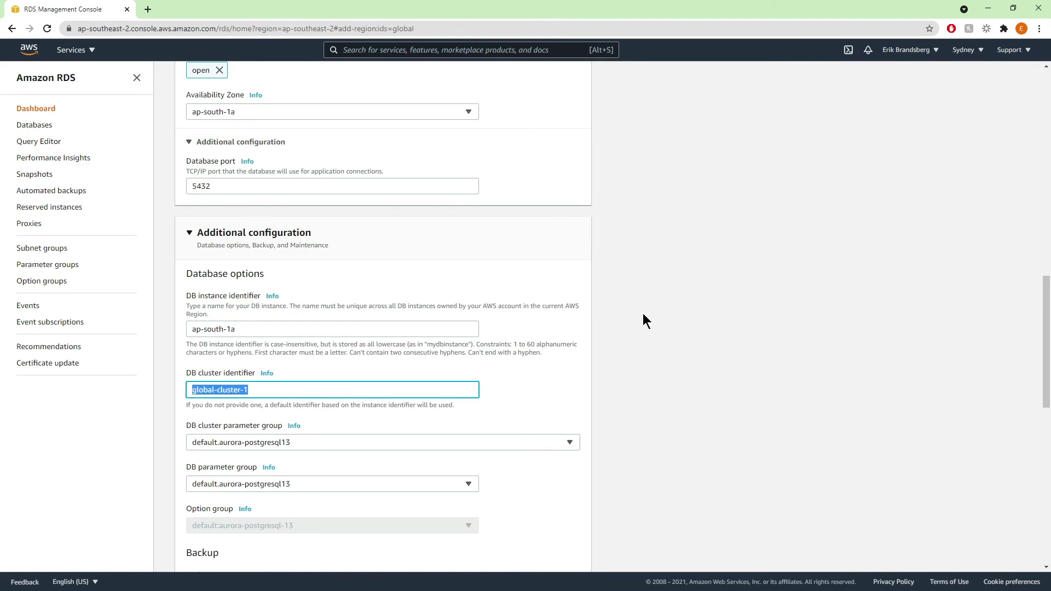
{"action": "type", "text": "ap-south-1"}
Step: Set the backup retention period of the new cluster to 1 day
{"action": "scroll", "coordinate": [556, 293], "scroll_direction": "down", "scroll_amount": 5}
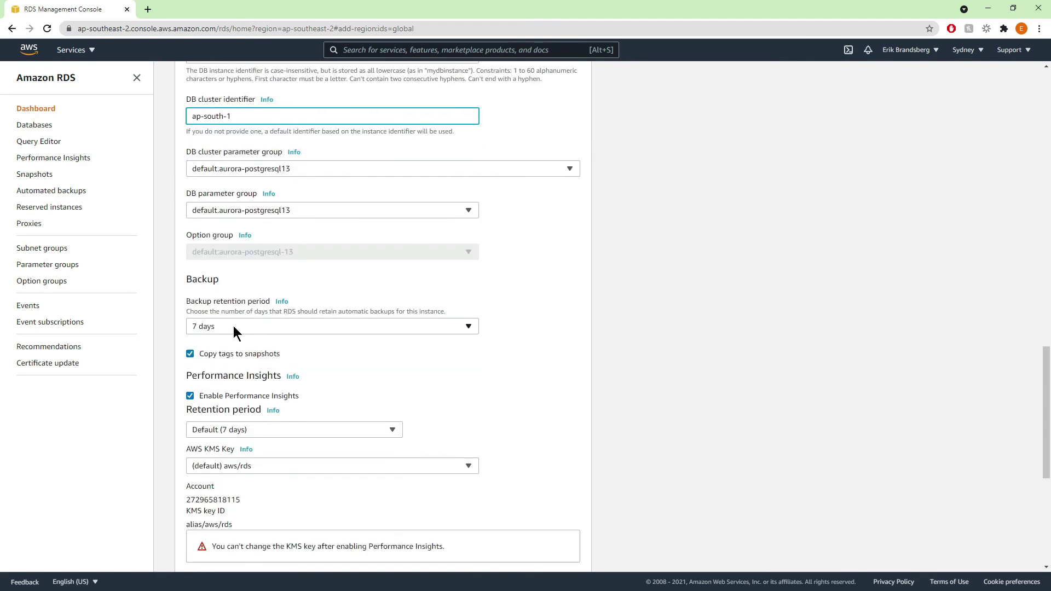
{"action": "left_click", "coordinate": [234, 327]}
{"action": "left_click", "coordinate": [204, 98]}
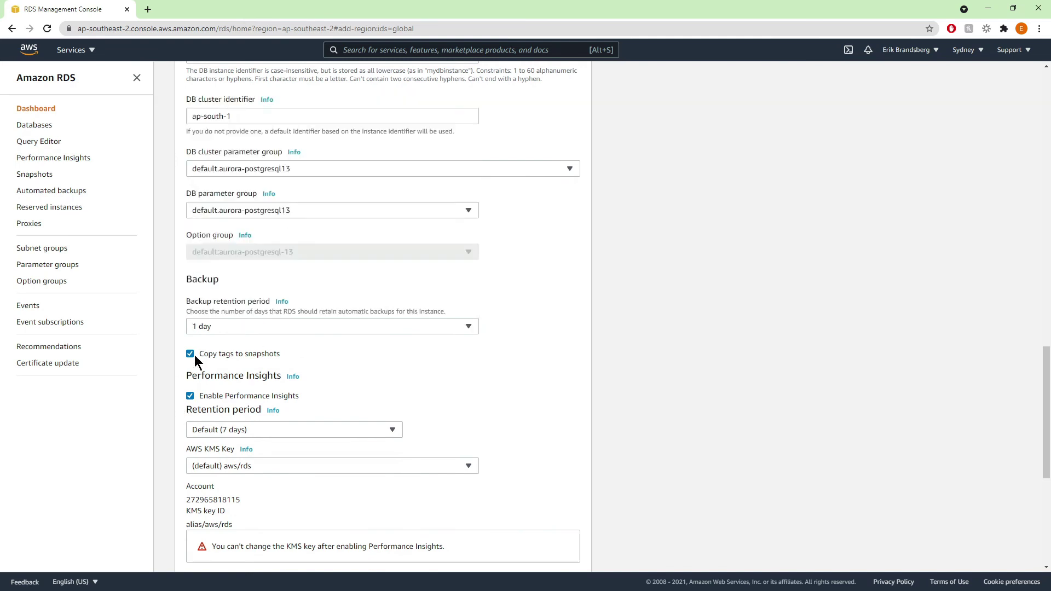
Step: Turn off Performance Insights, Enhanced monitoring and auto minor version upgrade, and add the region
{"action": "left_click", "coordinate": [190, 396]}
{"action": "left_click", "coordinate": [190, 437]}
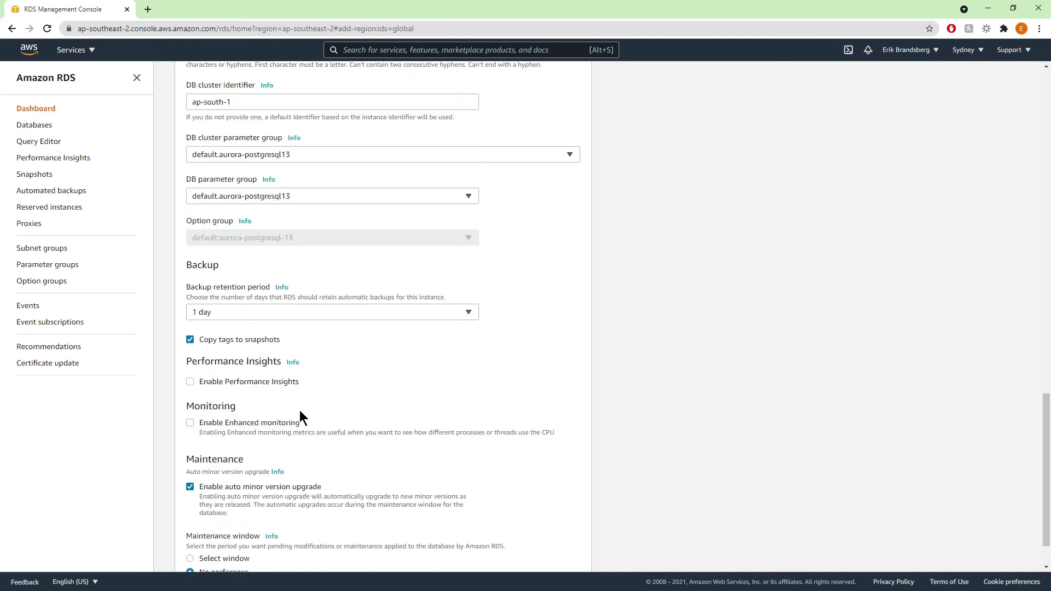
{"action": "scroll", "coordinate": [252, 444], "scroll_direction": "down", "scroll_amount": 1}
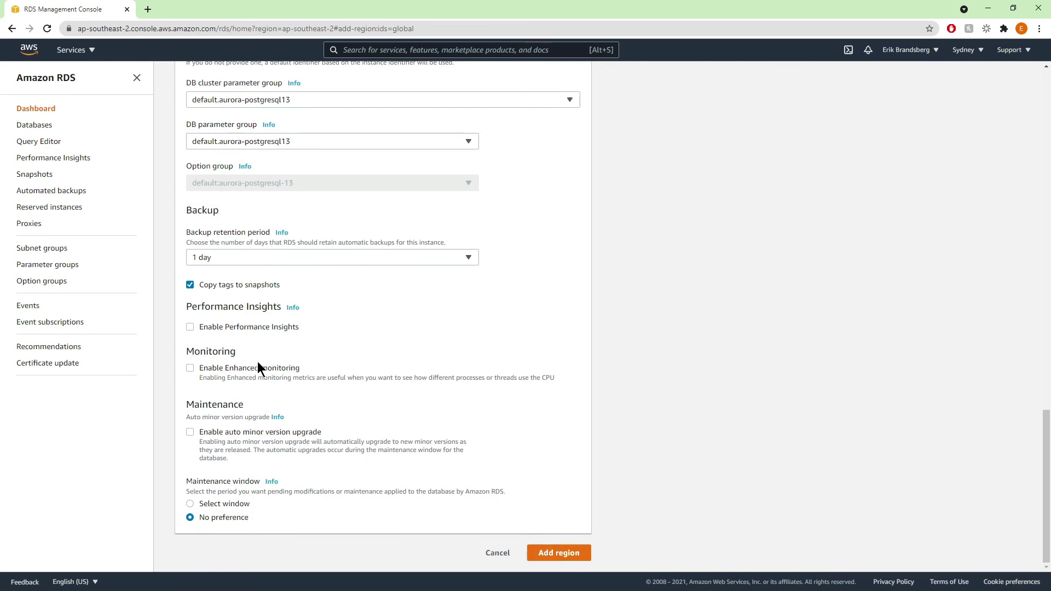
{"action": "left_click", "coordinate": [561, 555]}
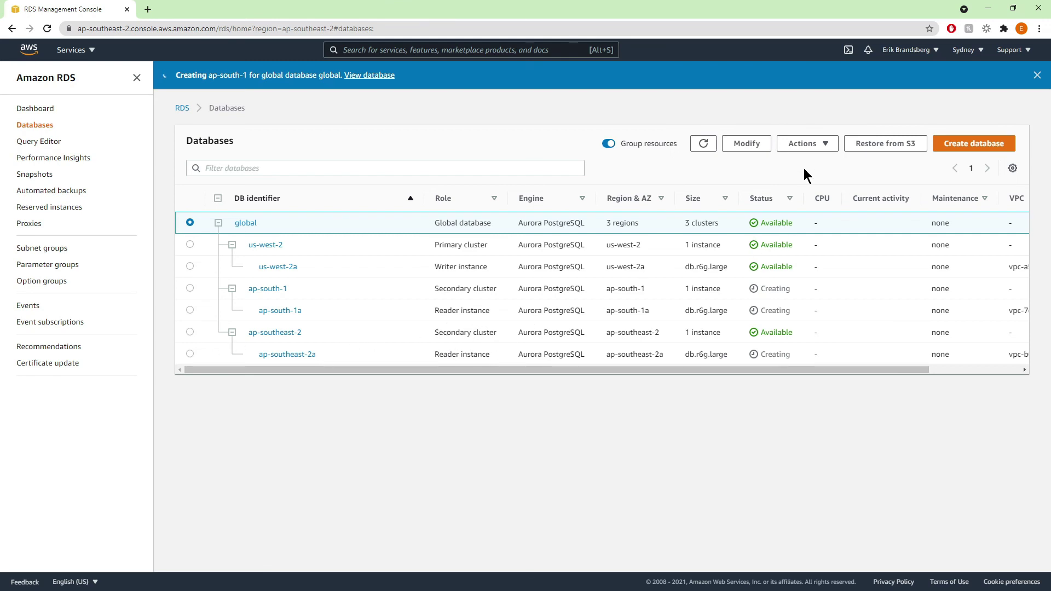
Step: Refresh the database list and check the status of the ap-southeast-2 cluster and its reader instance
{"action": "left_click", "coordinate": [704, 142]}
{"action": "left_click_drag", "start_coordinate": [796, 334], "coordinate": [248, 340]}
{"action": "left_click_drag", "start_coordinate": [795, 357], "coordinate": [675, 357]}
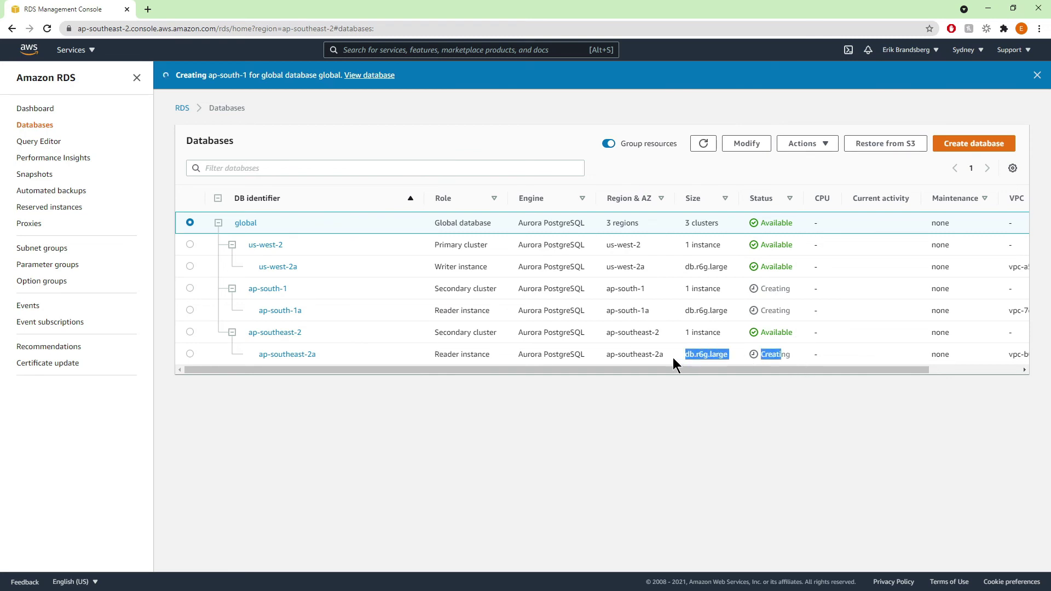
{"action": "left_click", "coordinate": [794, 357]}
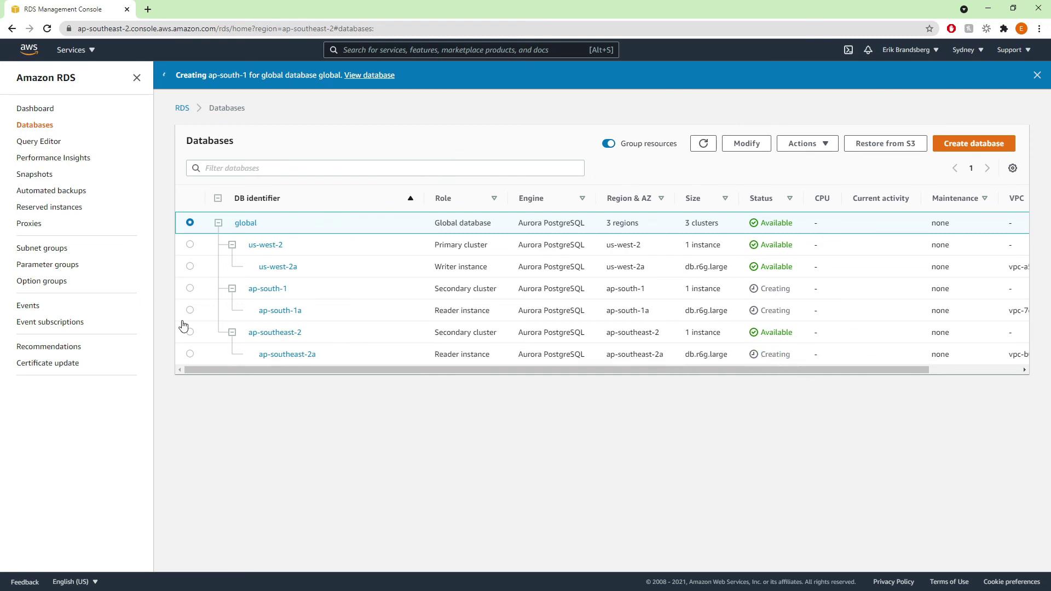
Step: Open the ap-southeast-2 secondary cluster and examine its endpoints and connectivity details
{"action": "left_click", "coordinate": [255, 335]}
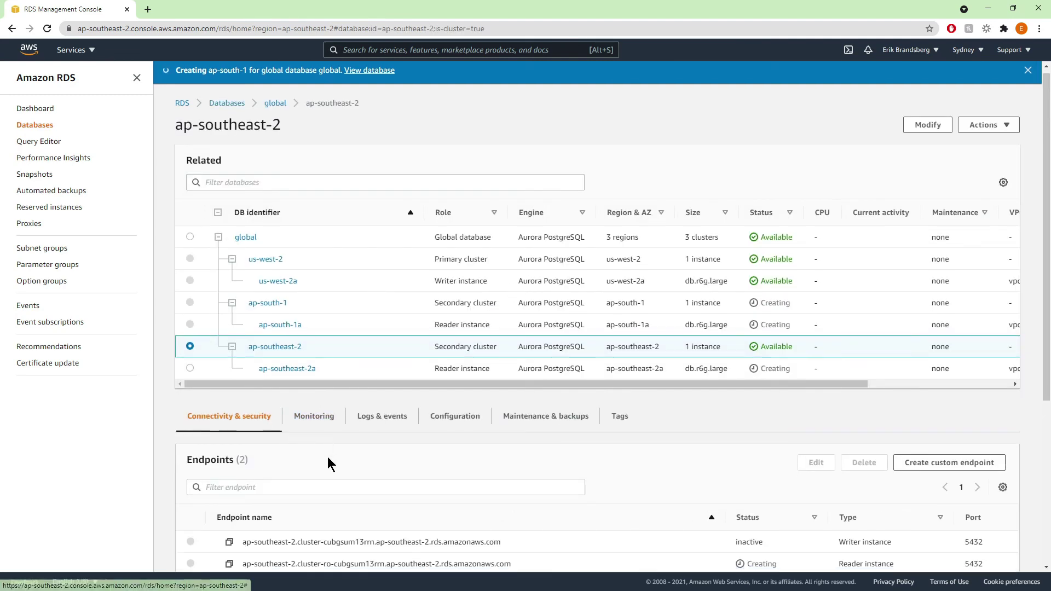
{"action": "scroll", "coordinate": [329, 436], "scroll_direction": "down", "scroll_amount": 6}
{"action": "scroll", "coordinate": [360, 377], "scroll_direction": "down", "scroll_amount": 3}
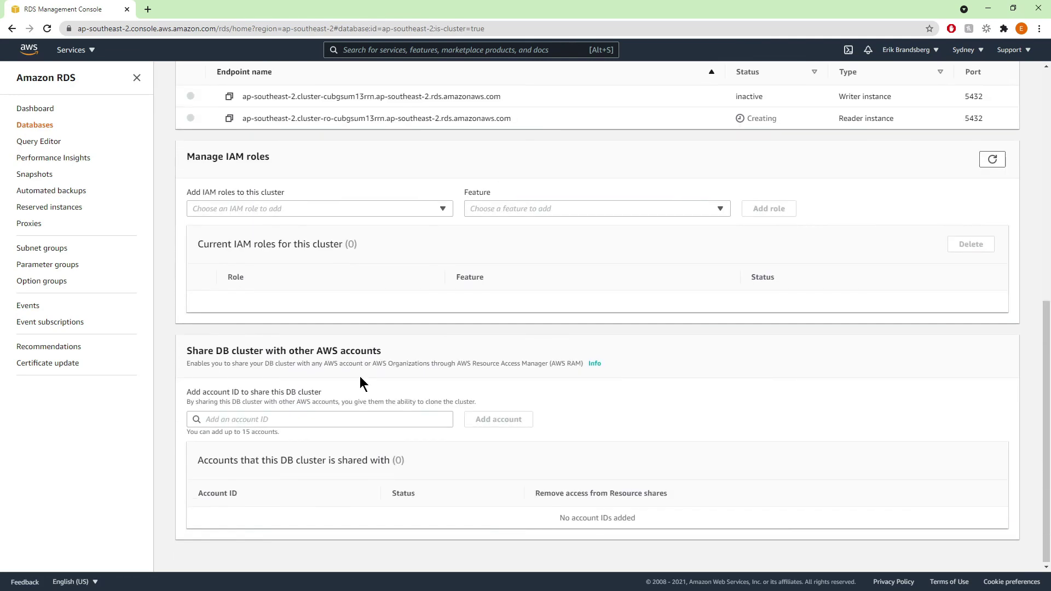
{"action": "scroll", "coordinate": [356, 377], "scroll_direction": "up", "scroll_amount": 8}
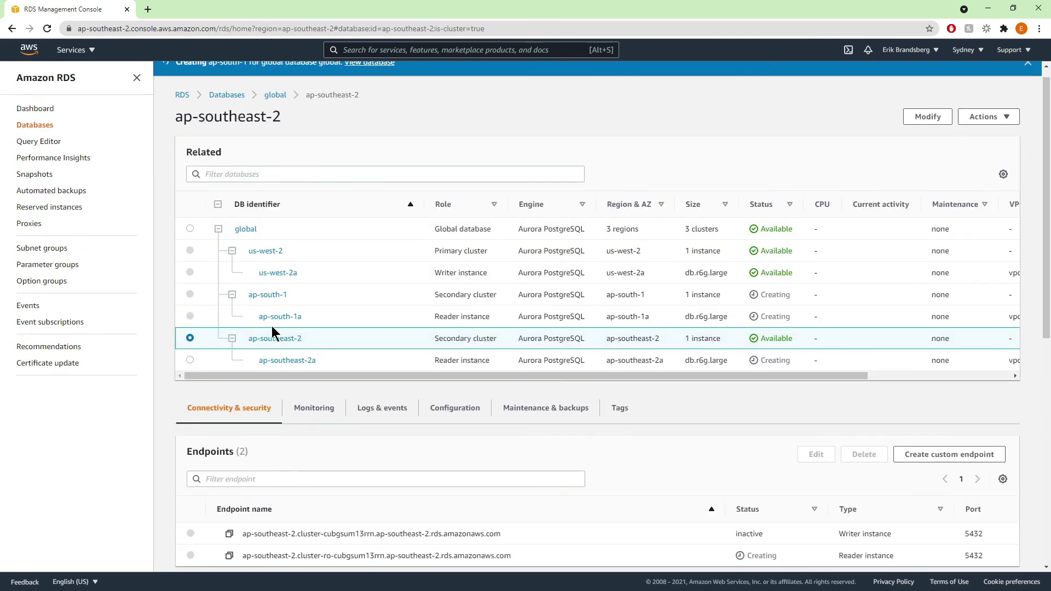
Step: Open the ap-southeast-2a reader instance and examine its connectivity, security settings and available actions
{"action": "left_click", "coordinate": [287, 360]}
{"action": "scroll", "coordinate": [428, 483], "scroll_direction": "down", "scroll_amount": 5}
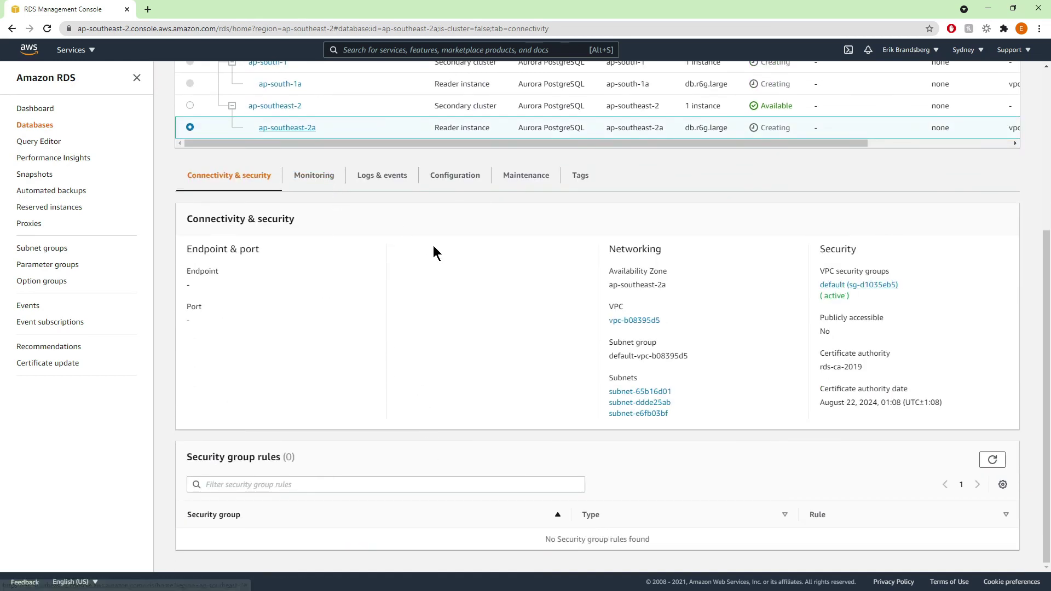
{"action": "scroll", "coordinate": [432, 246], "scroll_direction": "up", "scroll_amount": 4}
{"action": "left_click", "coordinate": [989, 78]}
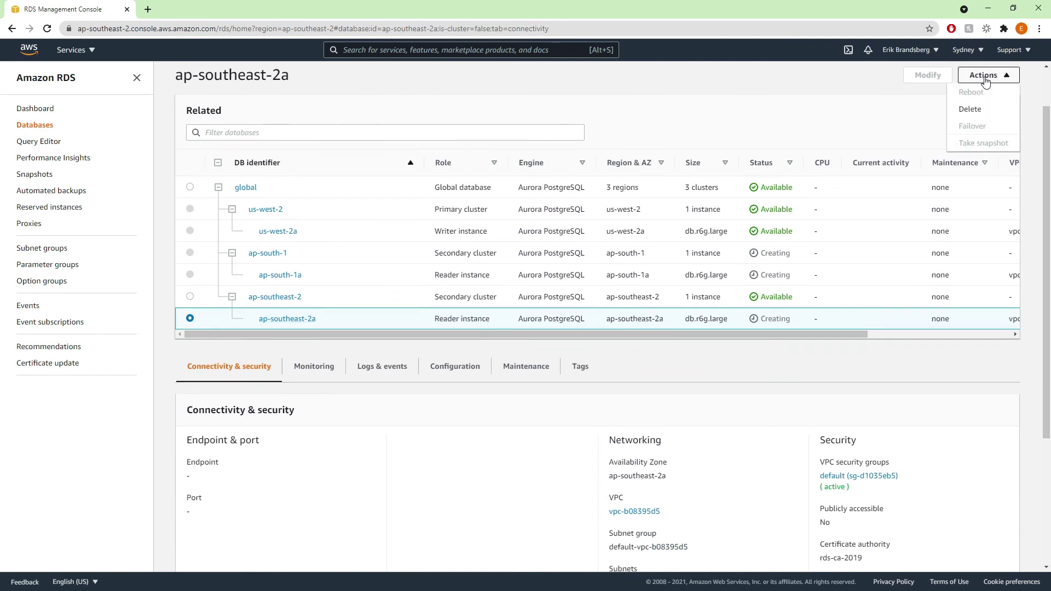
{"action": "left_click", "coordinate": [967, 129]}
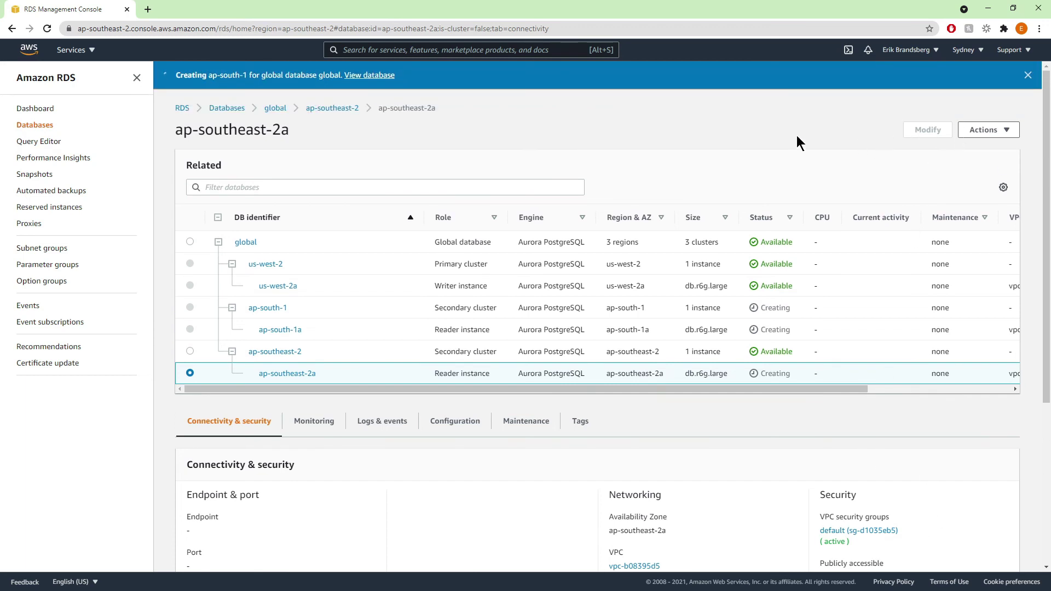
Step: Dismiss the creation notice and go back to the Databases list by way of the global database's page
{"action": "left_click", "coordinate": [1028, 77]}
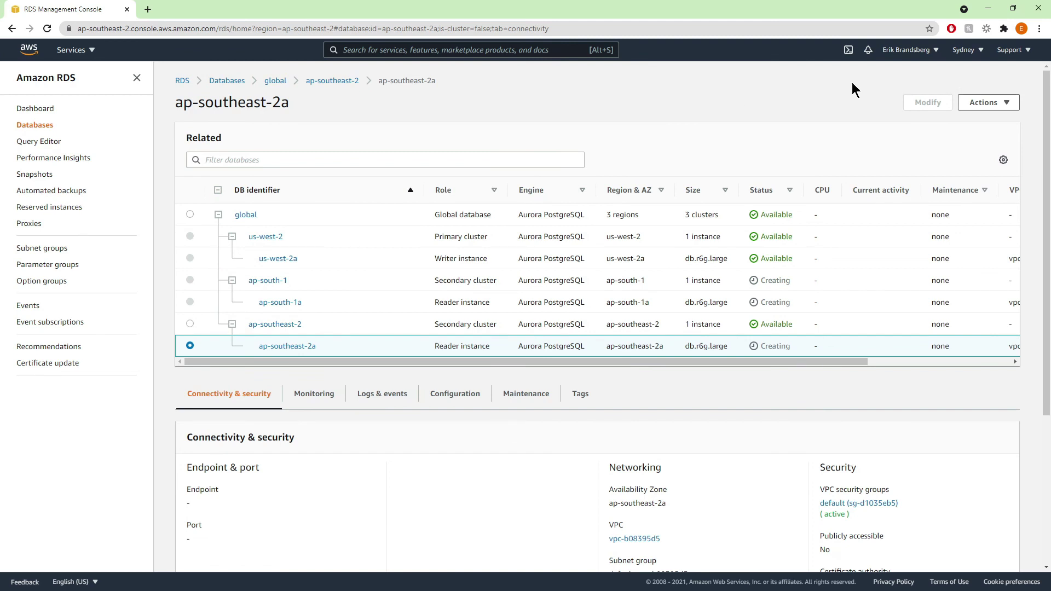
{"action": "left_click", "coordinate": [276, 82]}
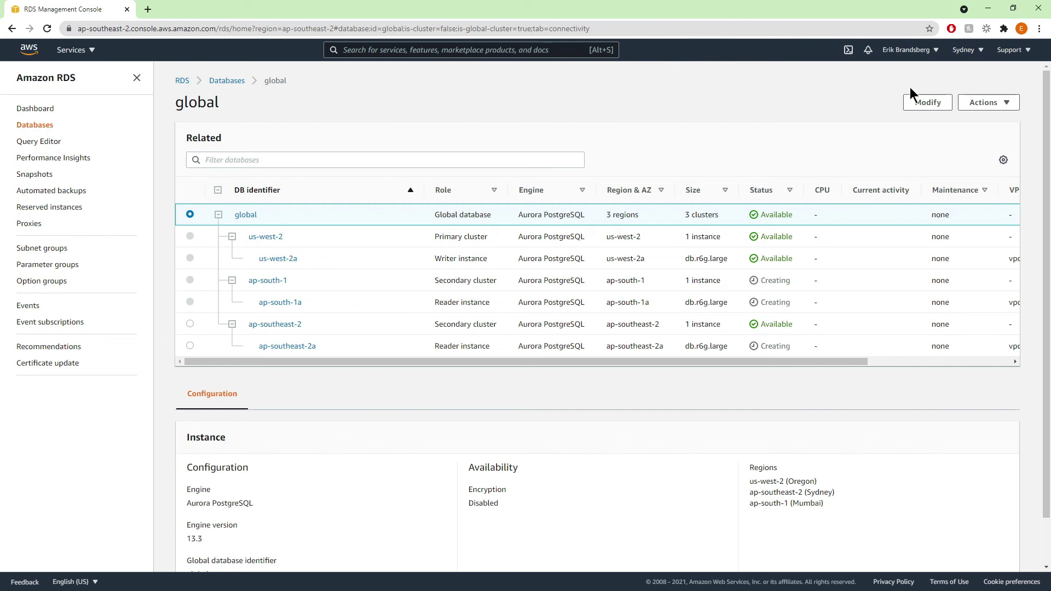
{"action": "left_click", "coordinate": [224, 83]}
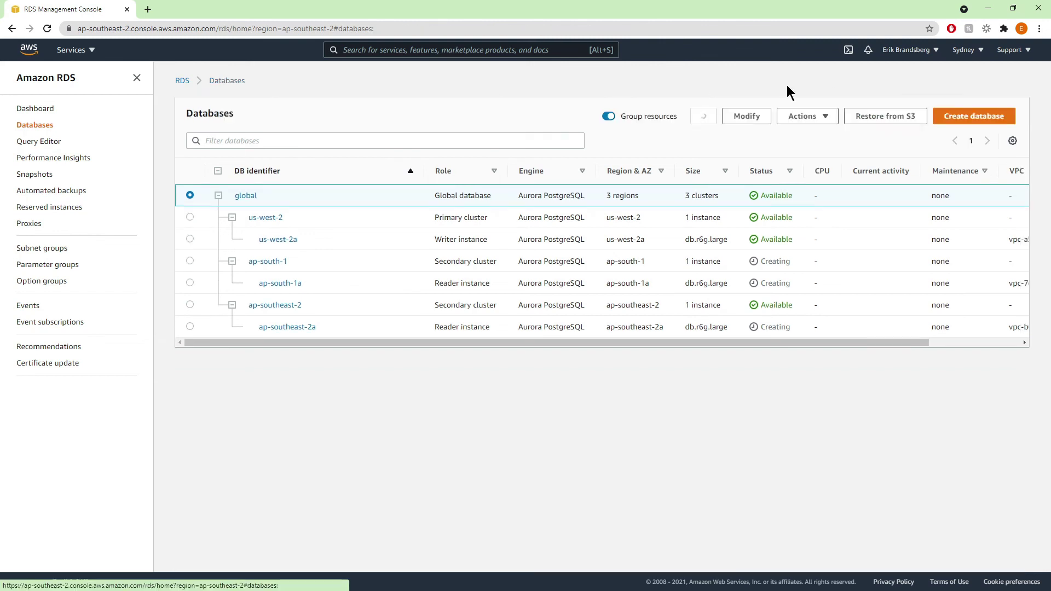
Step: Refresh the database list, then open the ap-southeast-2a reader instance for modification
{"action": "left_click", "coordinate": [704, 119]}
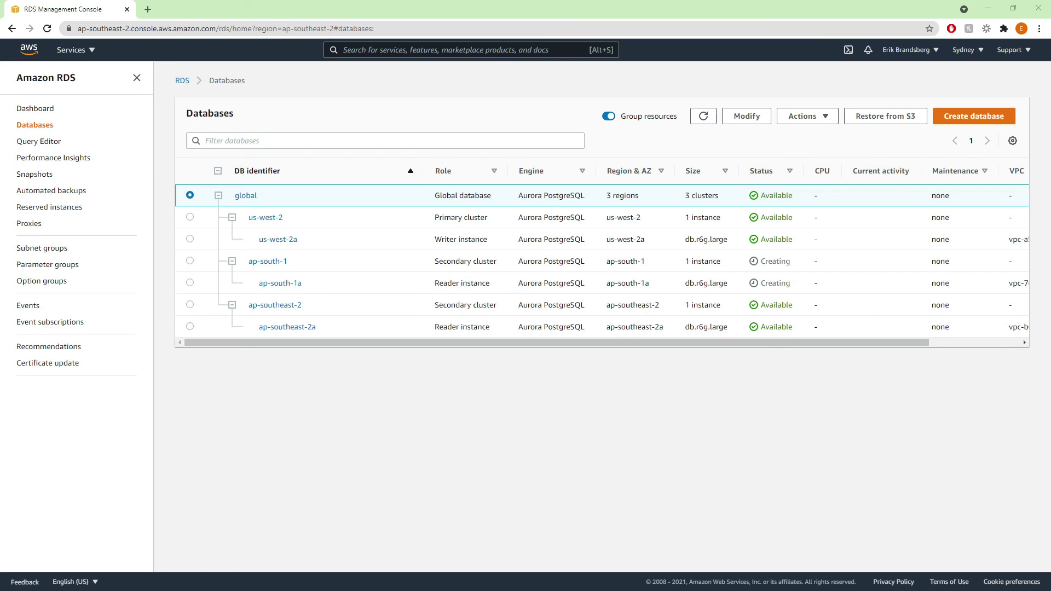
{"action": "left_click", "coordinate": [190, 327]}
{"action": "left_click", "coordinate": [289, 328]}
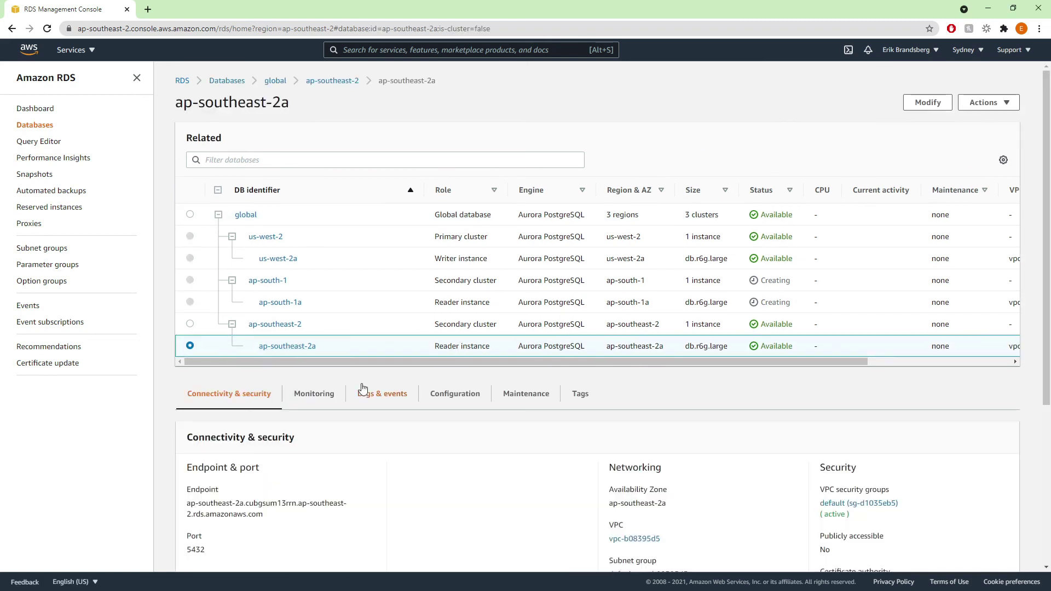
{"action": "left_click", "coordinate": [927, 103]}
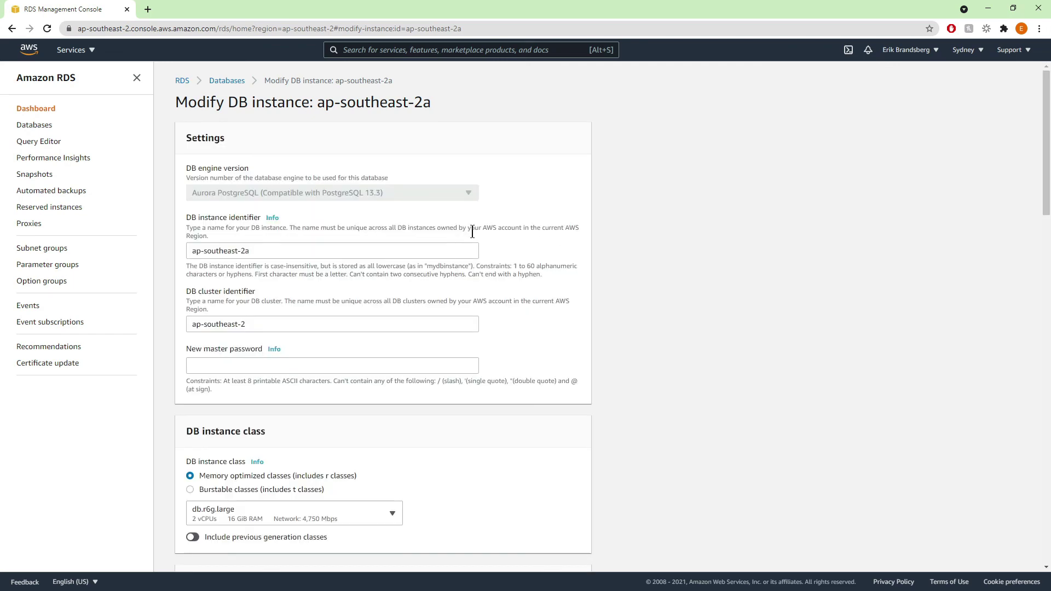
Step: Replace the default security group of the ap-southeast-2a instance with the open security group
{"action": "scroll", "coordinate": [542, 230], "scroll_direction": "down", "scroll_amount": 7}
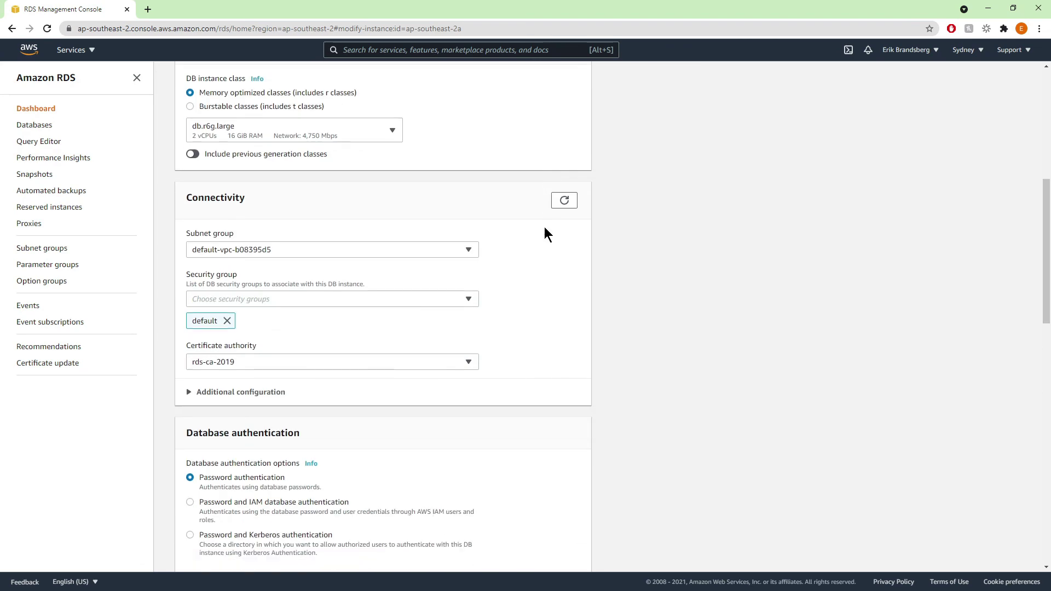
{"action": "left_click", "coordinate": [228, 326]}
{"action": "left_click", "coordinate": [367, 298]}
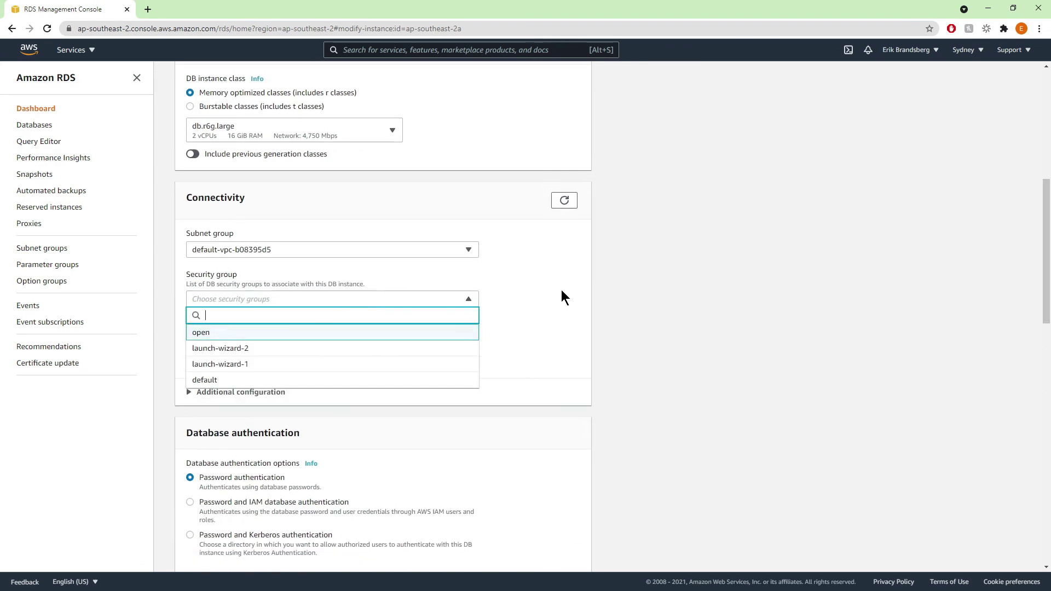
{"action": "key", "text": "Return"}
Step: Submit the ap-southeast-2a instance modification with immediate application and refresh the database list
{"action": "scroll", "coordinate": [585, 291], "scroll_direction": "down", "scroll_amount": 15}
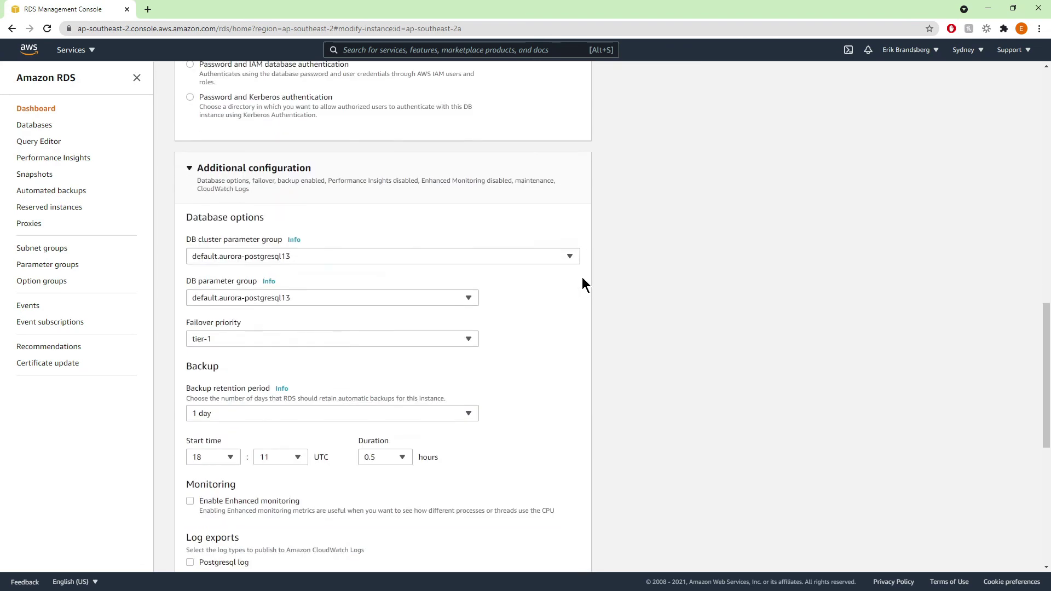
{"action": "left_click", "coordinate": [562, 554]}
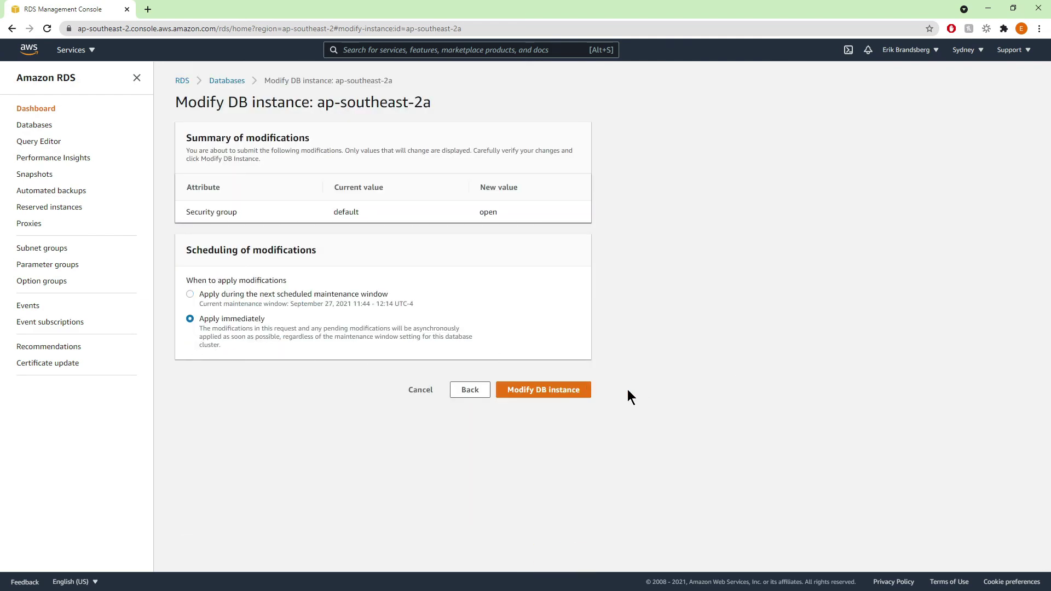
{"action": "left_click", "coordinate": [547, 389]}
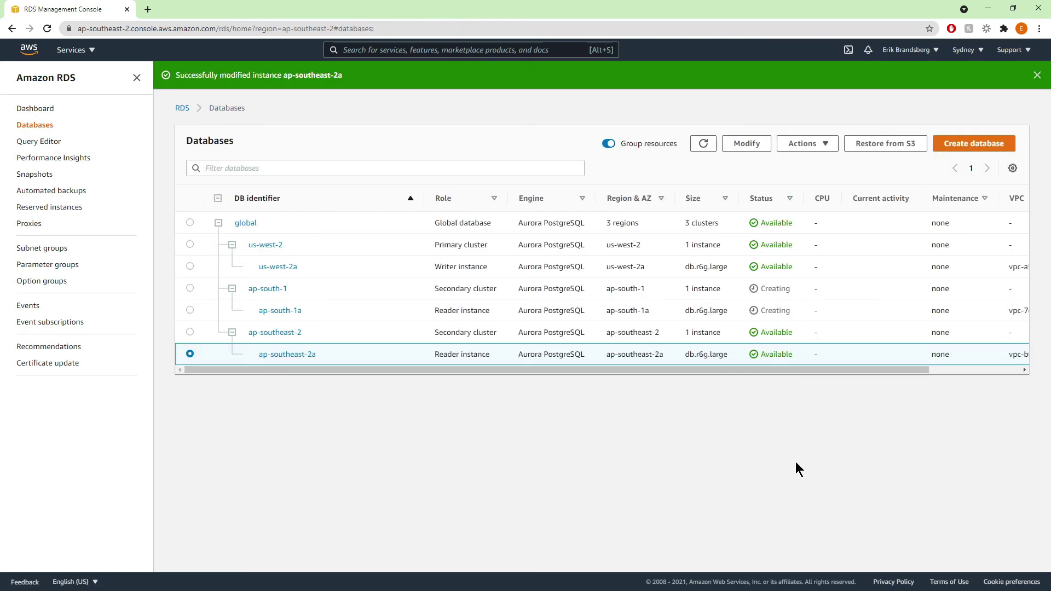
{"action": "left_click", "coordinate": [704, 143]}
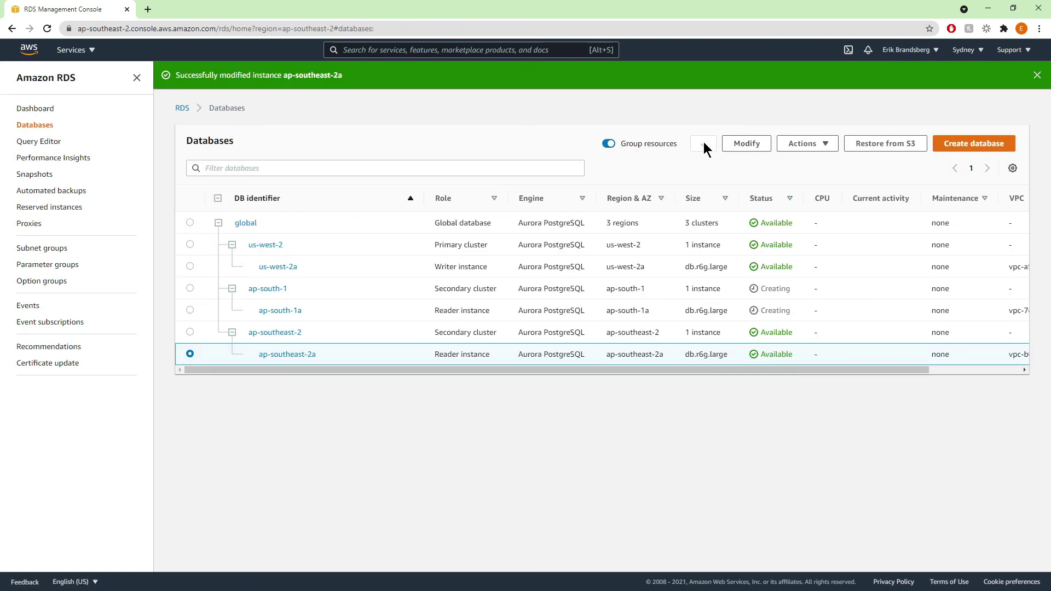